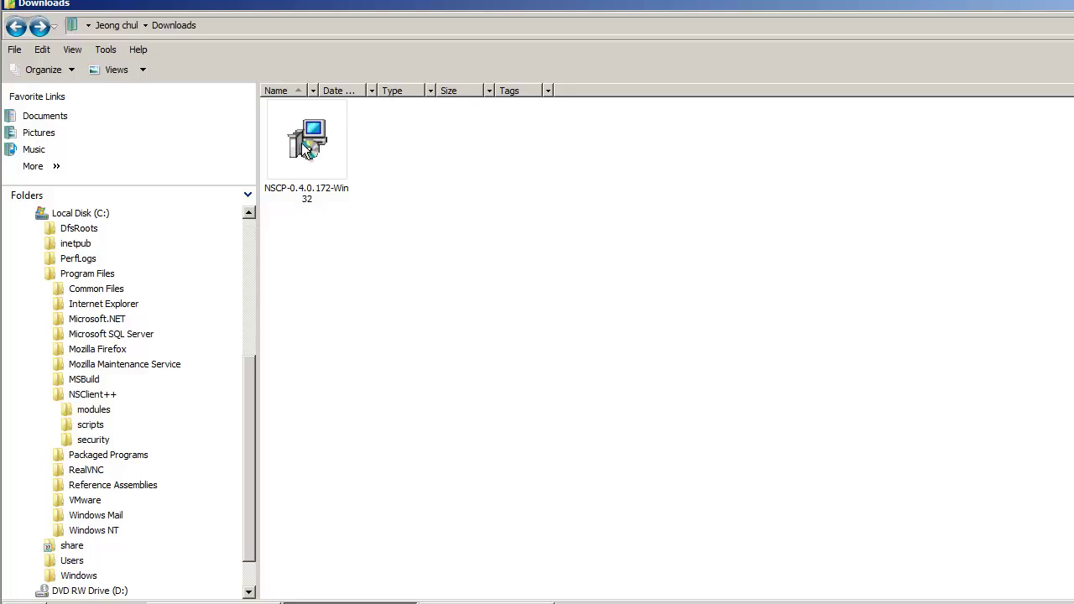
Launch the NSCP-0.4.0.172-Win32 installer package from the Downloads folder and allow it to run despite the unverified publisher
{"action": "left_click", "coordinate": [303, 147]}
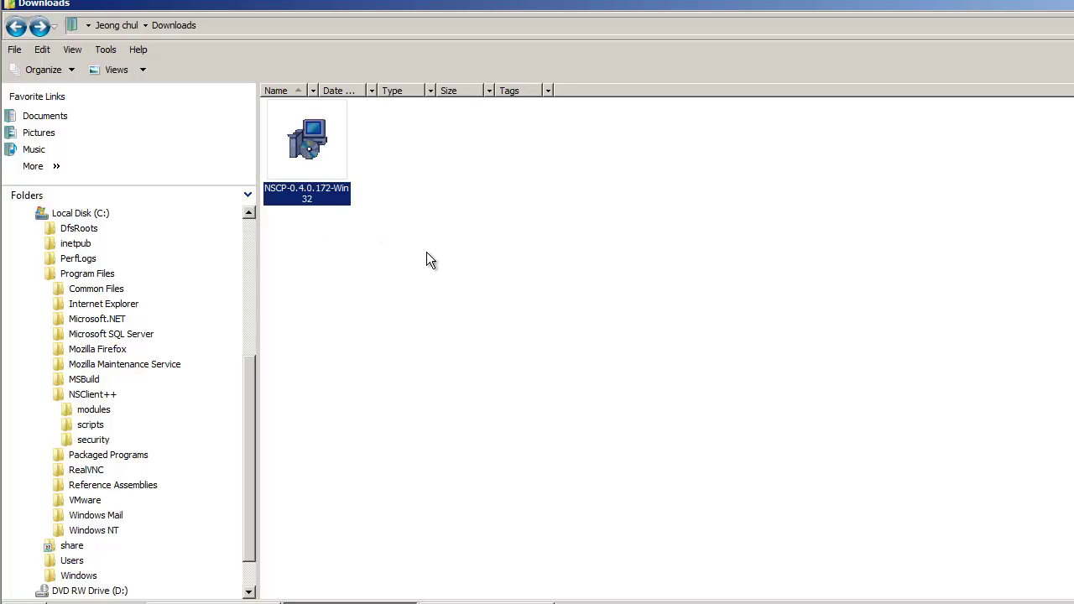
{"action": "left_click", "coordinate": [504, 298]}
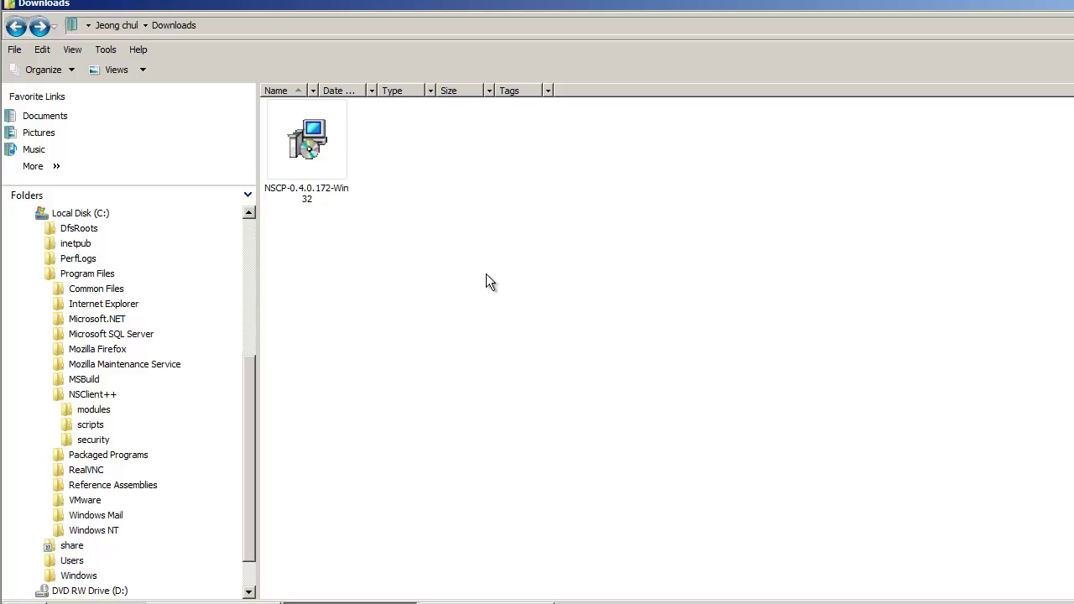
{"action": "double_click", "coordinate": [323, 150]}
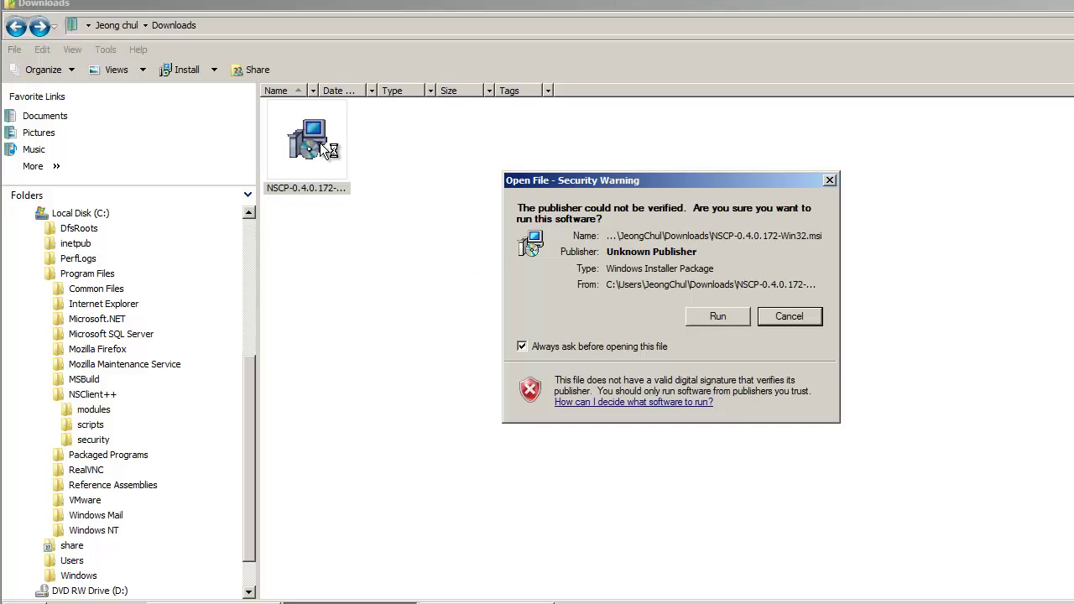
{"action": "left_click", "coordinate": [772, 316]}
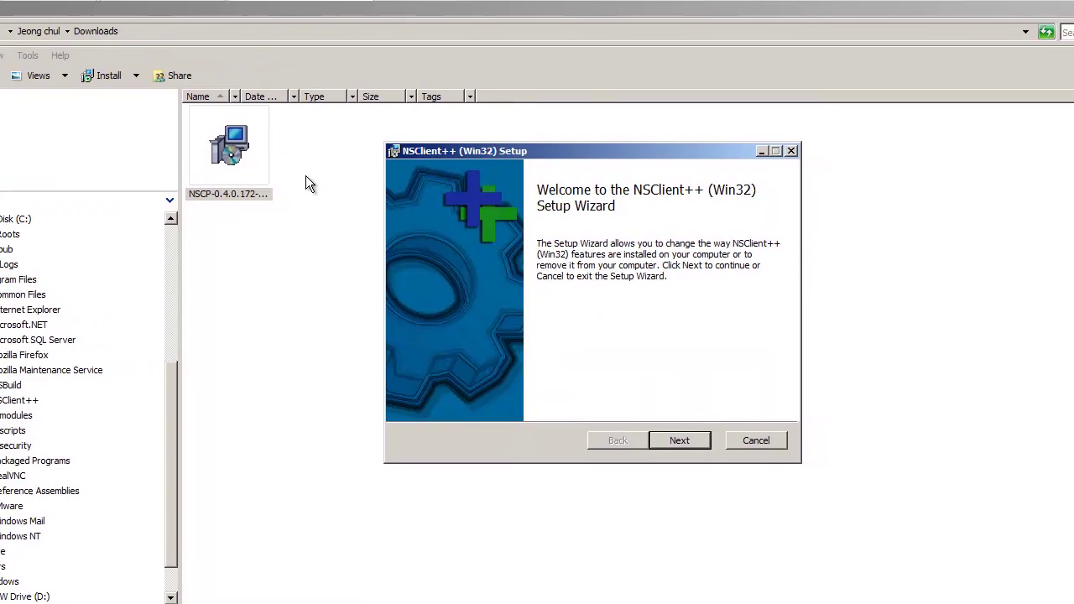
Choose to change the existing NSClient++ installation and accept the default feature selection
{"action": "left_click", "coordinate": [677, 438]}
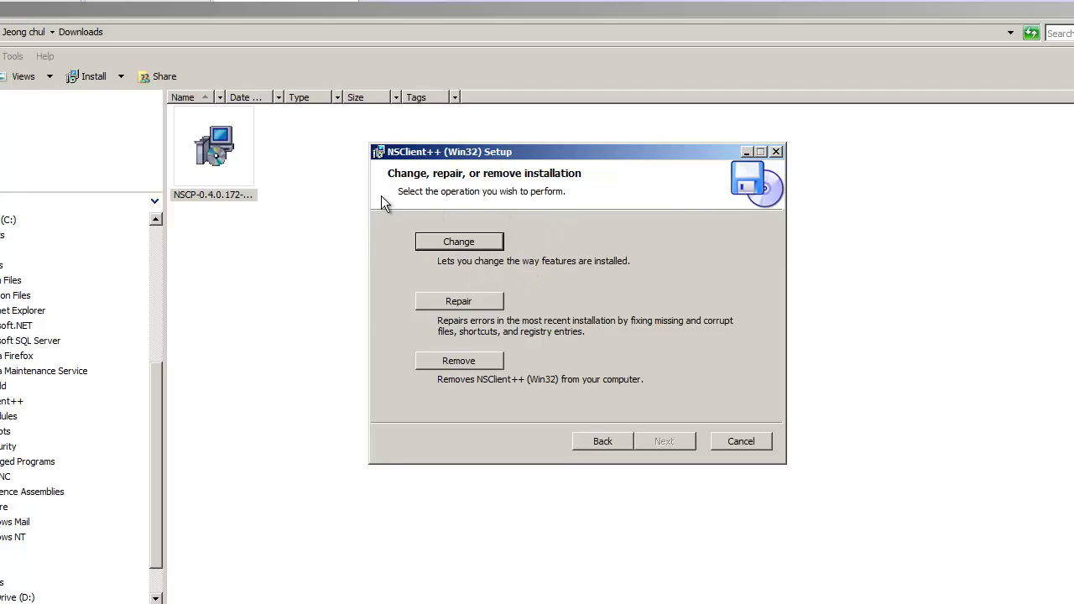
{"action": "left_click", "coordinate": [459, 241]}
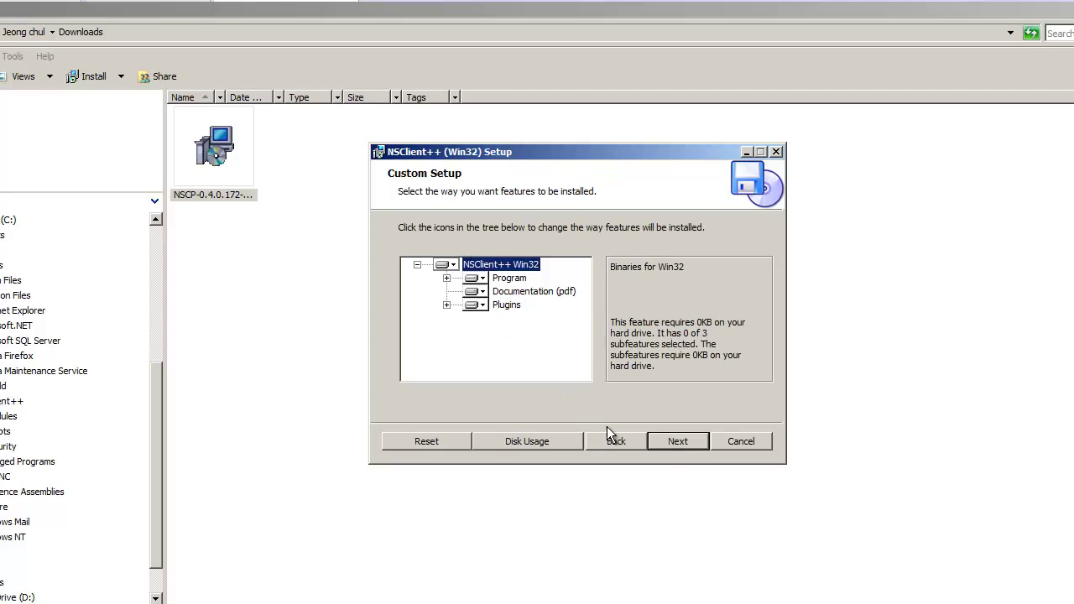
{"action": "left_click", "coordinate": [675, 441]}
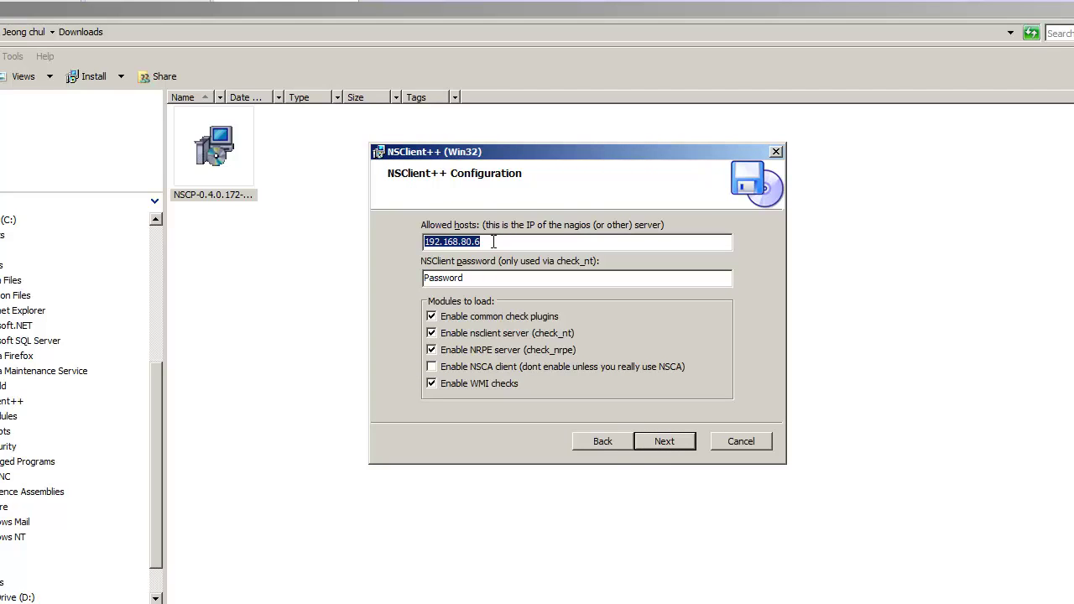
Keep 192.168.80.6 as the allowed host with the preset password and modules, then apply the installation change and finish the wizard
{"action": "left_click", "coordinate": [498, 240]}
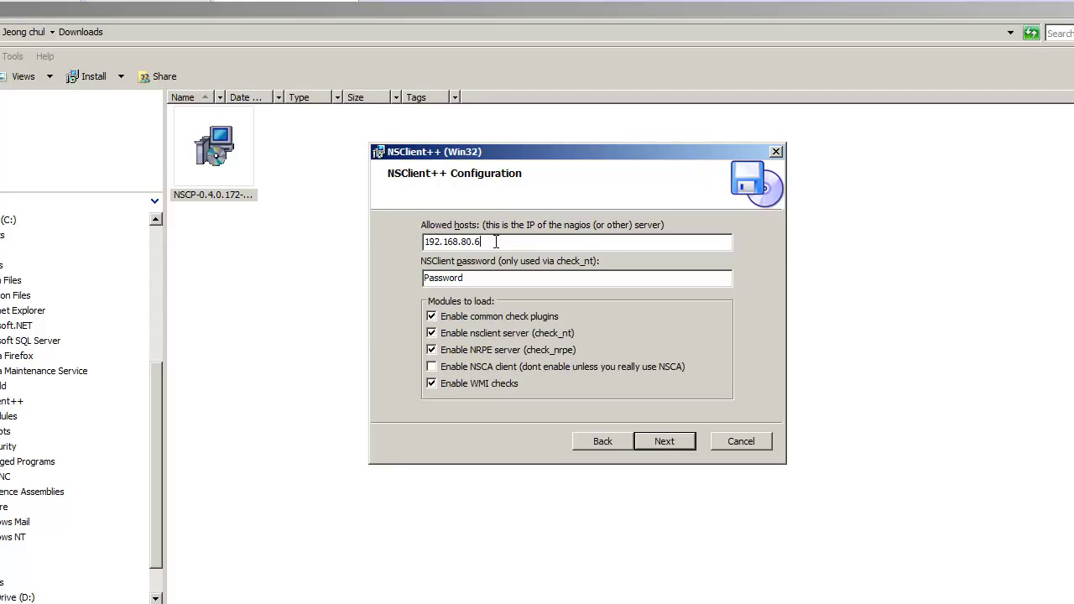
{"action": "left_click_drag", "start_coordinate": [490, 243], "coordinate": [424, 243]}
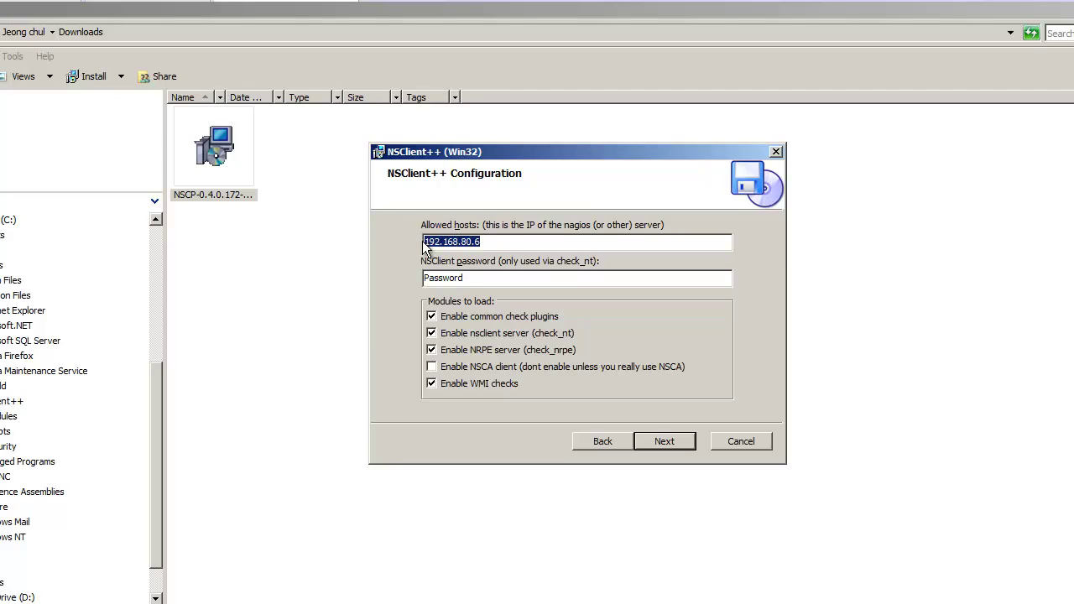
{"action": "left_click", "coordinate": [491, 242]}
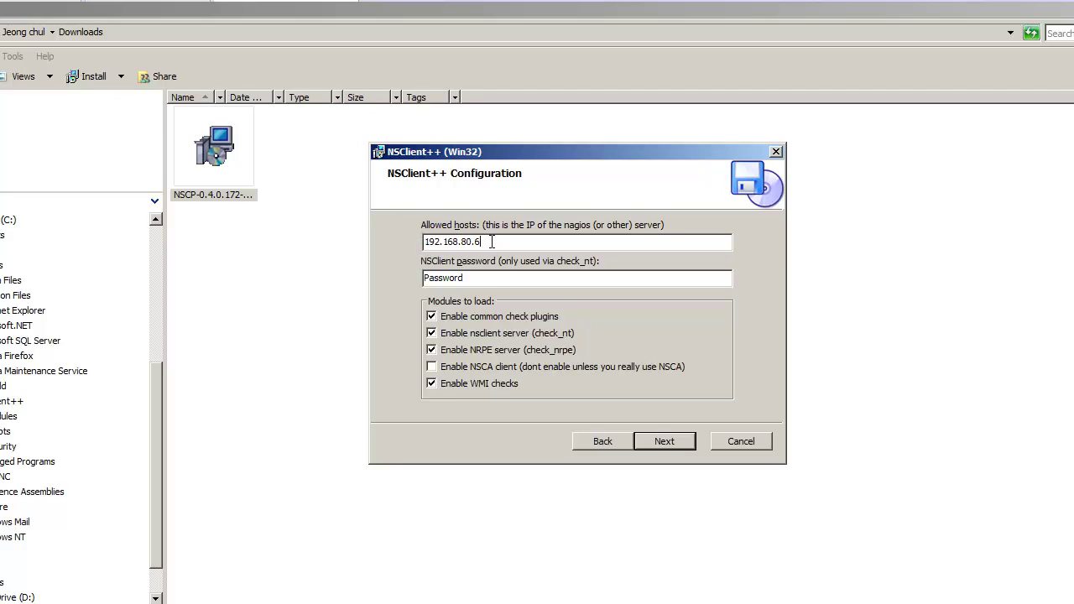
{"action": "double_click", "coordinate": [445, 279]}
{"action": "left_click", "coordinate": [665, 442]}
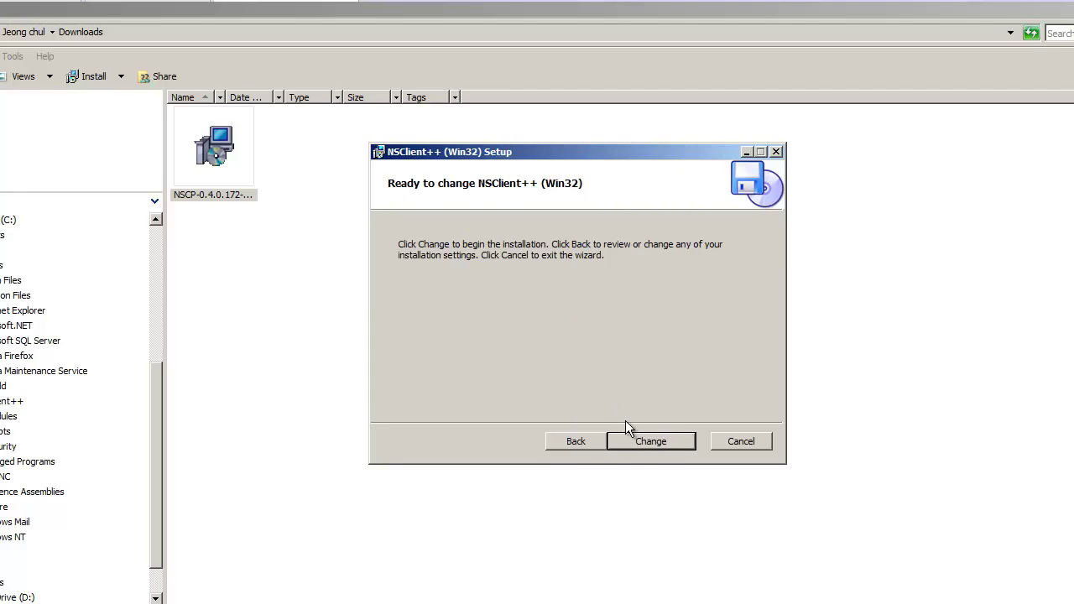
{"action": "left_click", "coordinate": [651, 440]}
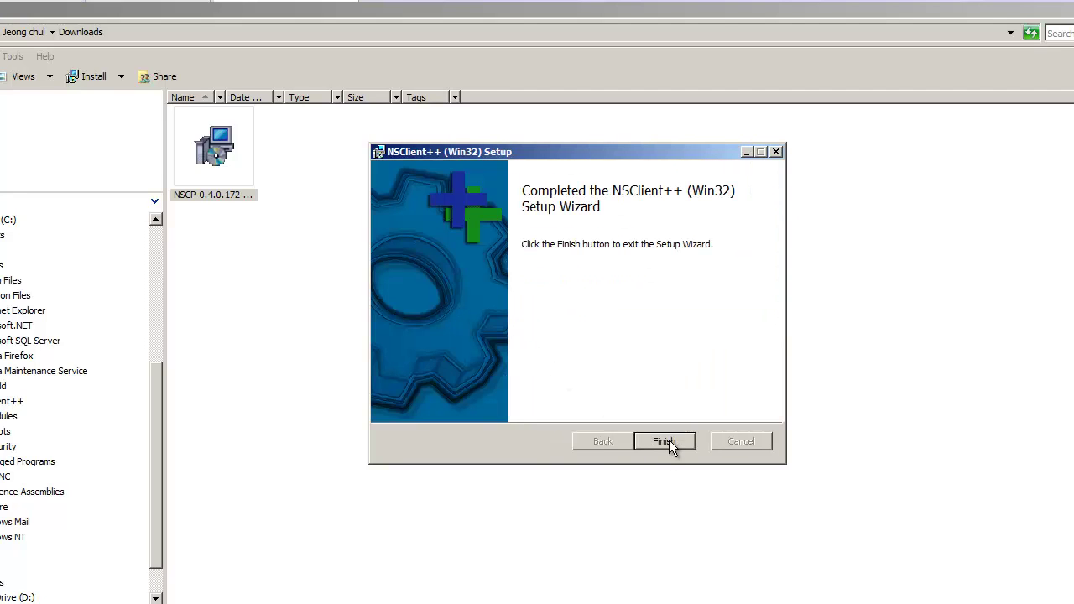
{"action": "left_click", "coordinate": [665, 442]}
Switch to the Services window and select the NSClient++ (Win32) service
{"action": "left_click", "coordinate": [279, 267]}
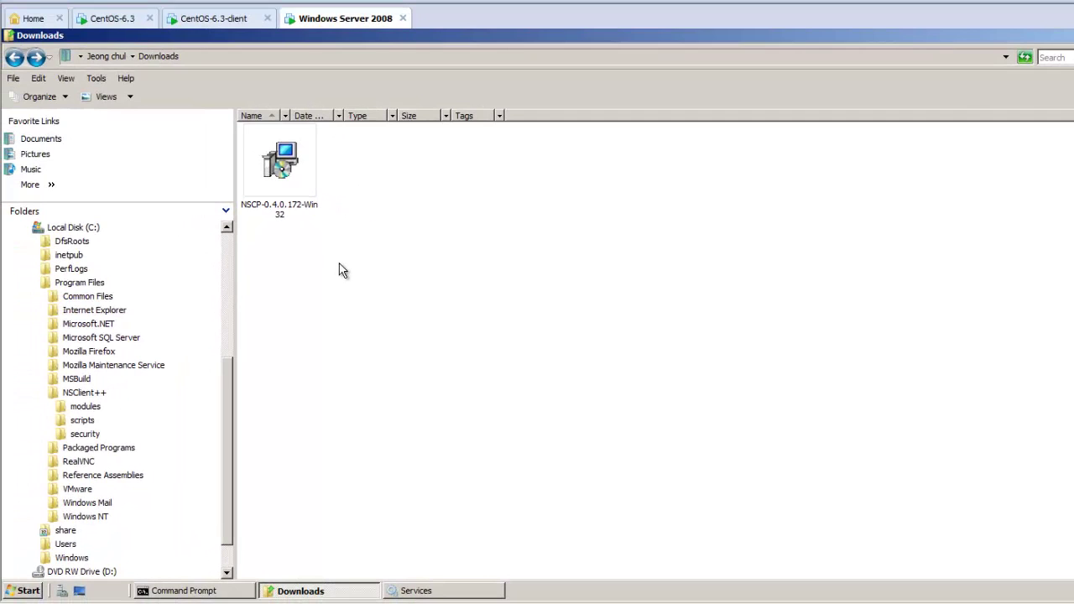
{"action": "left_click", "coordinate": [430, 592]}
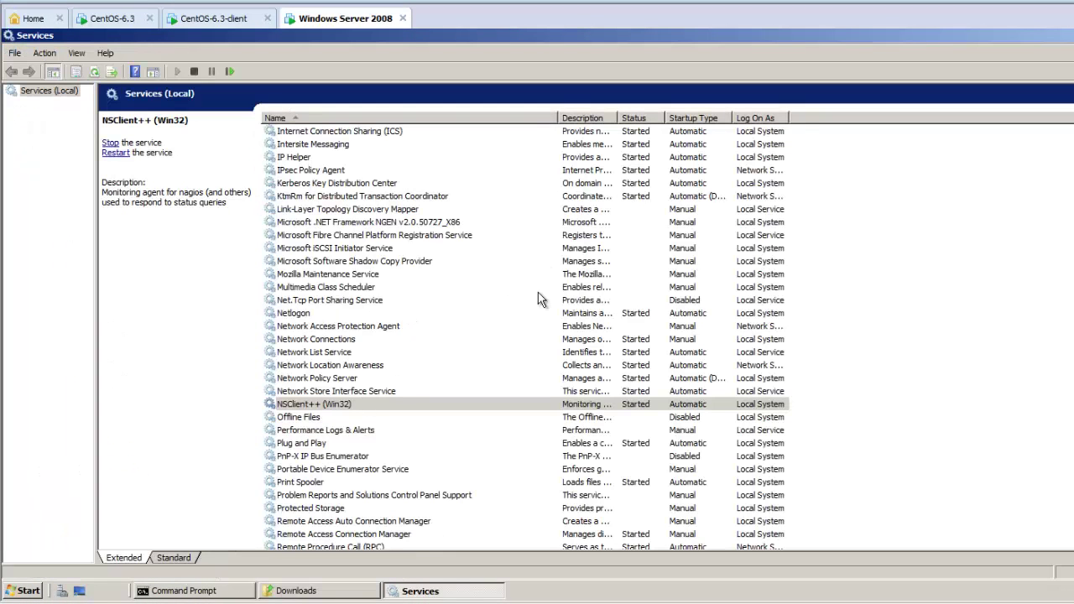
{"action": "left_click", "coordinate": [349, 407]}
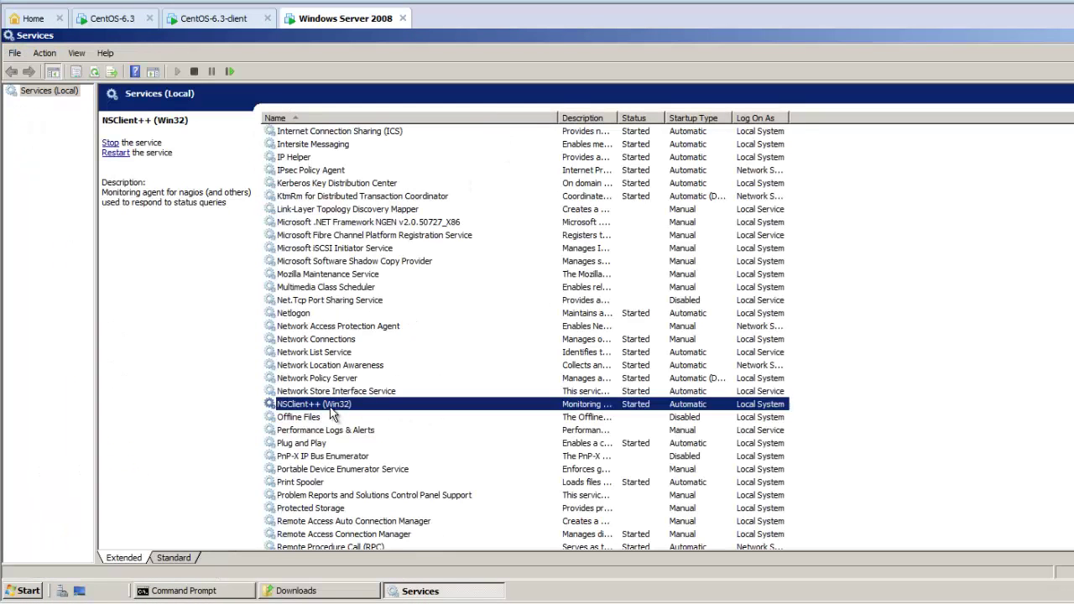
{"action": "left_click", "coordinate": [24, 594]}
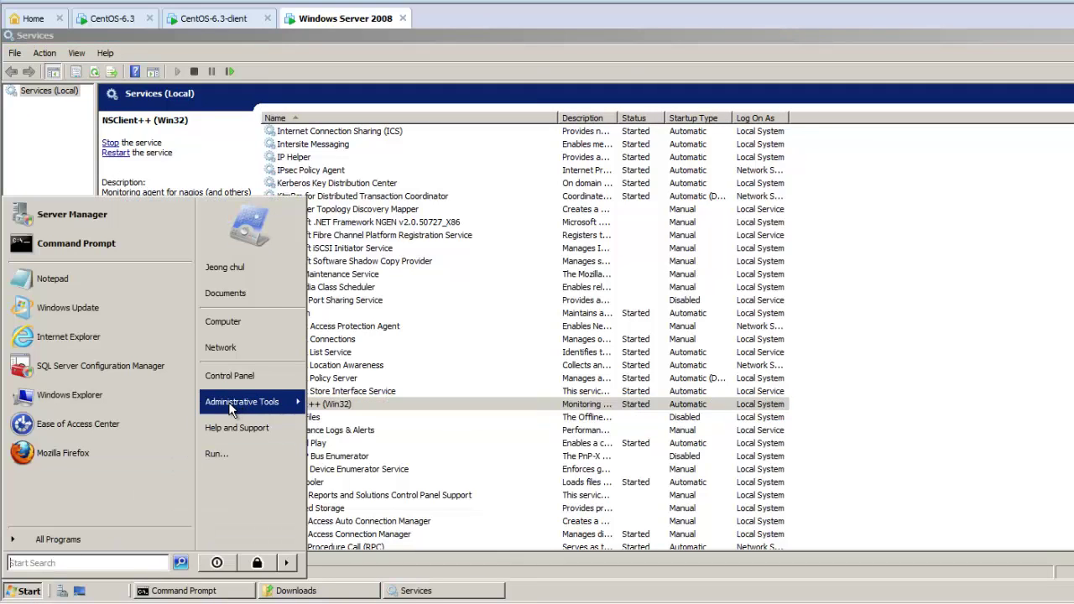
{"action": "mouse_move", "coordinate": [246, 408]}
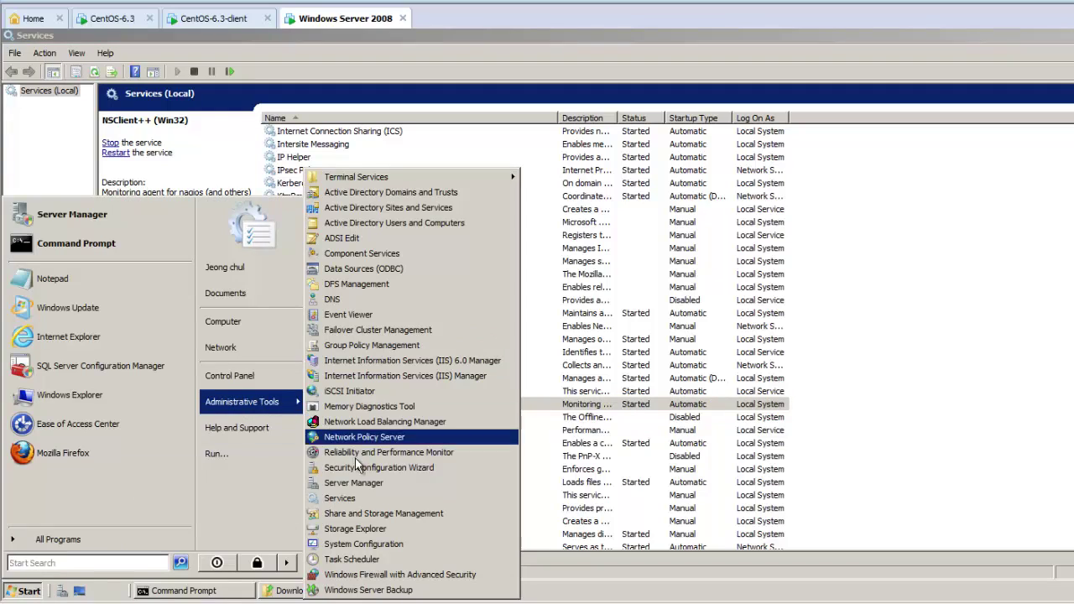
{"action": "left_click", "coordinate": [332, 469]}
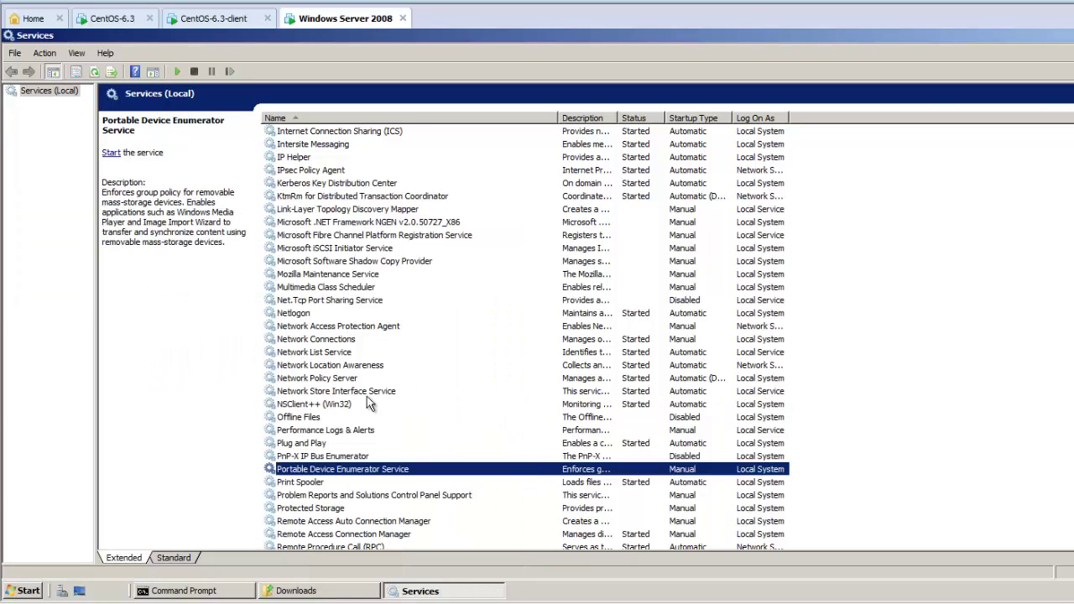
Allow the NSClient++ (Win32) service to interact with the desktop in its log-on properties and save the change
{"action": "left_click", "coordinate": [307, 406]}
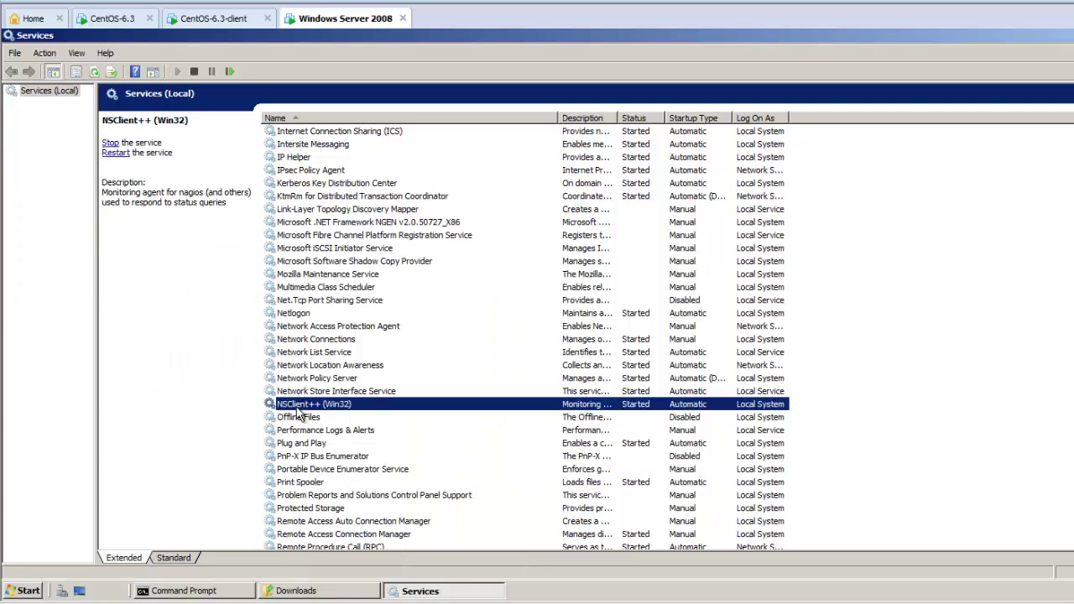
{"action": "right_click", "coordinate": [309, 409]}
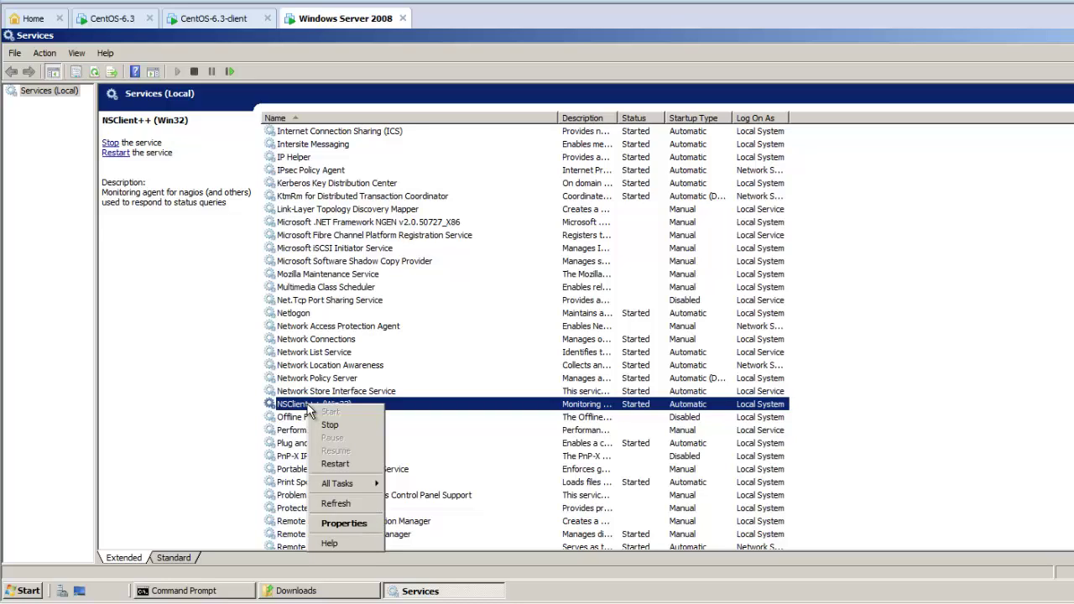
{"action": "left_click", "coordinate": [345, 524]}
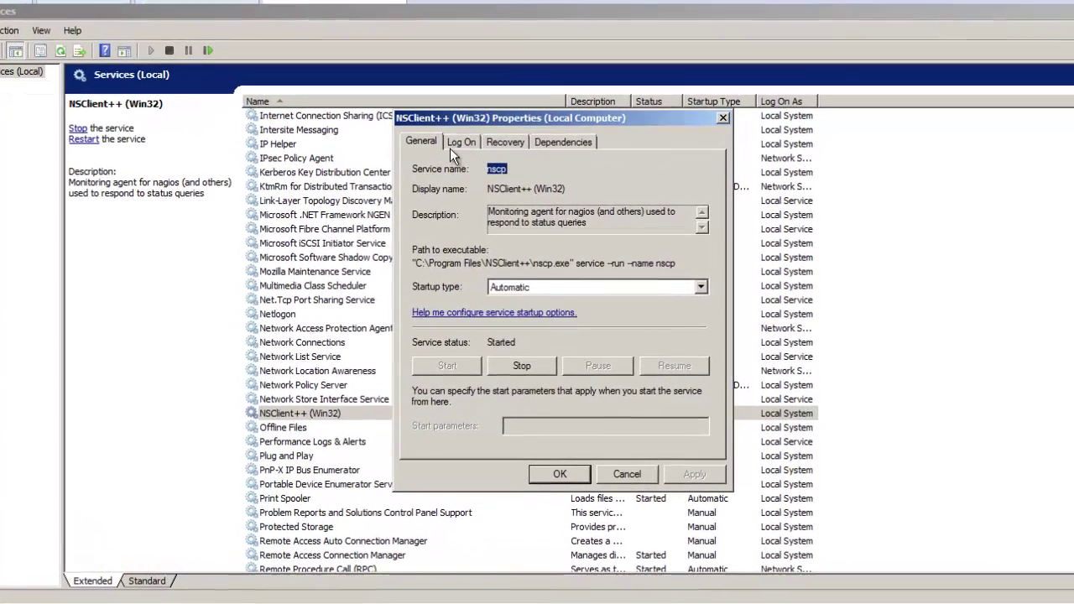
{"action": "left_click", "coordinate": [518, 159]}
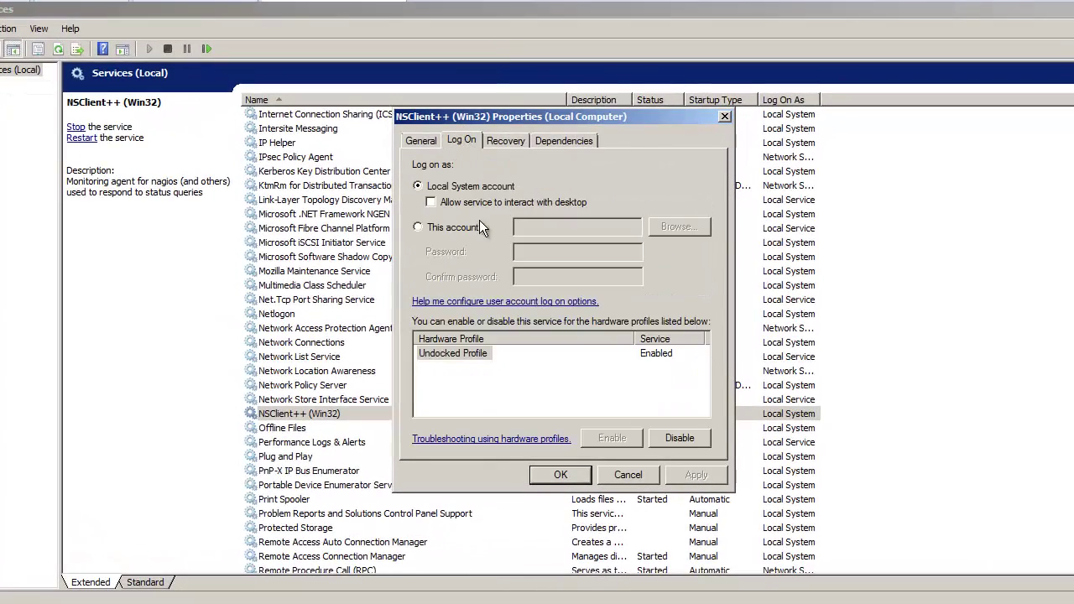
{"action": "left_click", "coordinate": [432, 203]}
{"action": "left_click", "coordinate": [558, 475]}
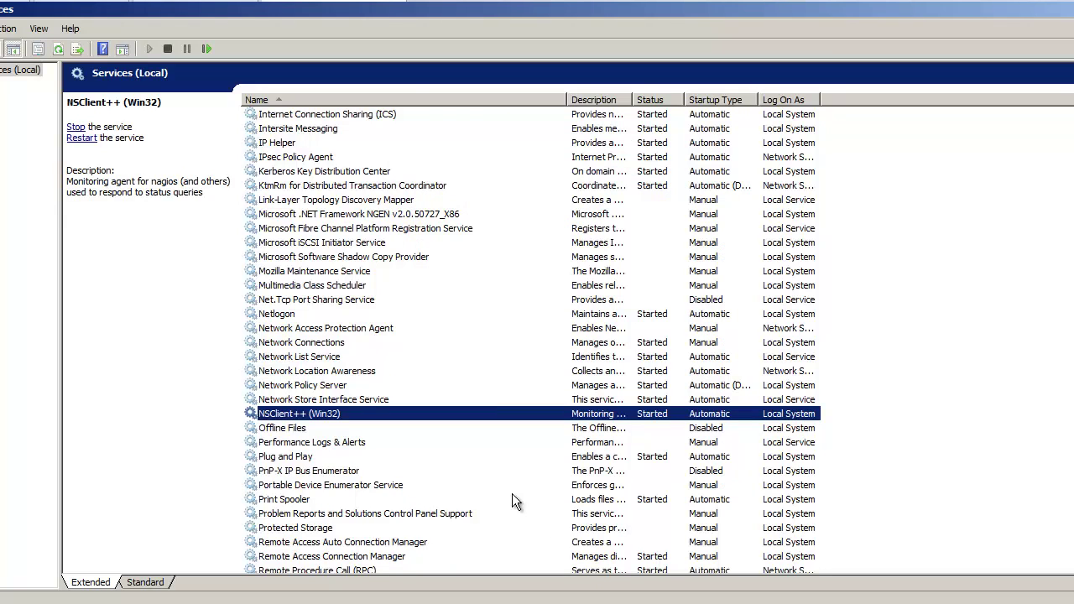
Return to the file browser and show the contents of the NSClient++ folder under Program Files
{"action": "left_click", "coordinate": [327, 602]}
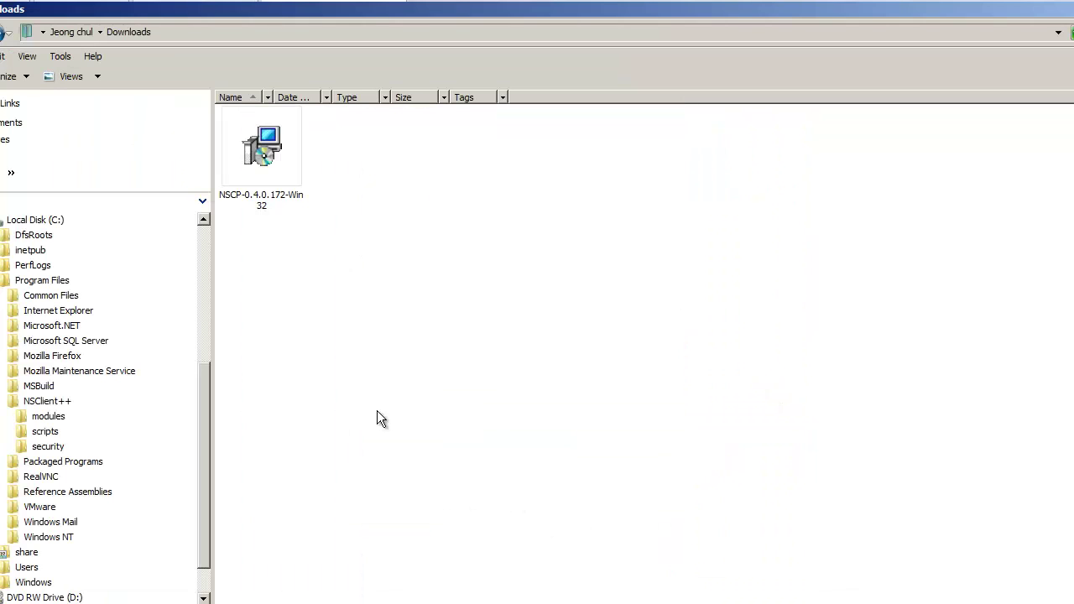
{"action": "left_click_drag", "start_coordinate": [207, 406], "coordinate": [201, 351]}
{"action": "scroll", "coordinate": [205, 422], "scroll_direction": "down", "scroll_amount": 1}
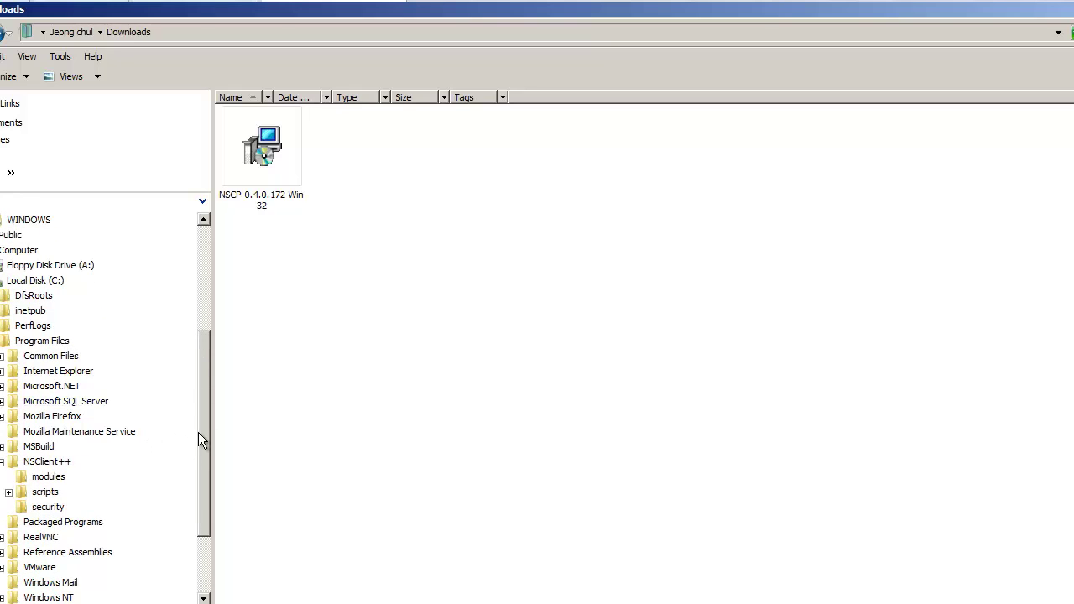
{"action": "left_click_drag", "start_coordinate": [198, 432], "coordinate": [198, 455]}
{"action": "left_click", "coordinate": [44, 417]}
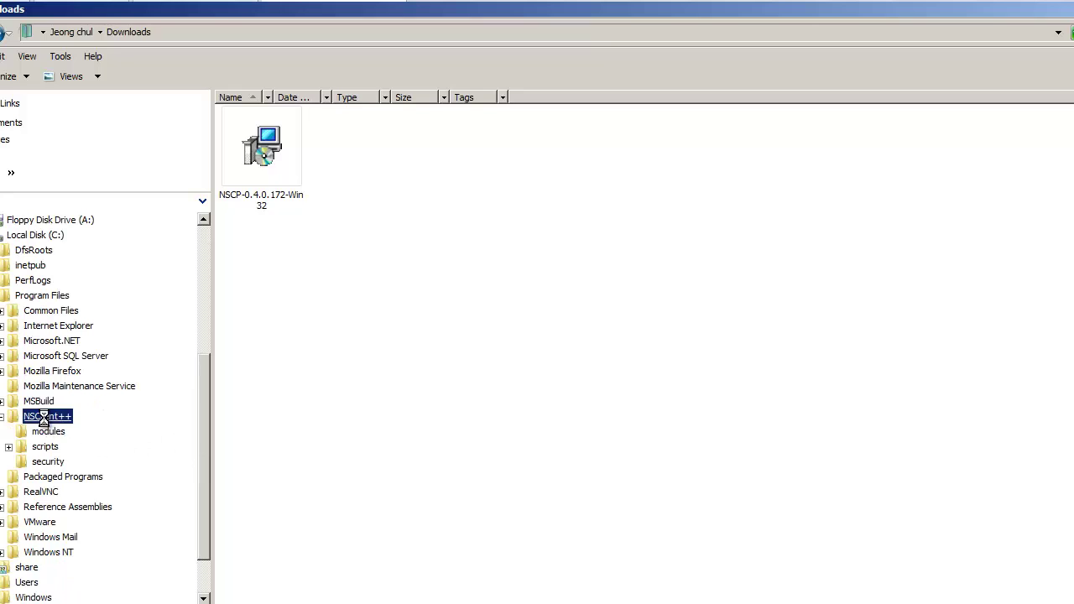
{"action": "left_click", "coordinate": [359, 392]}
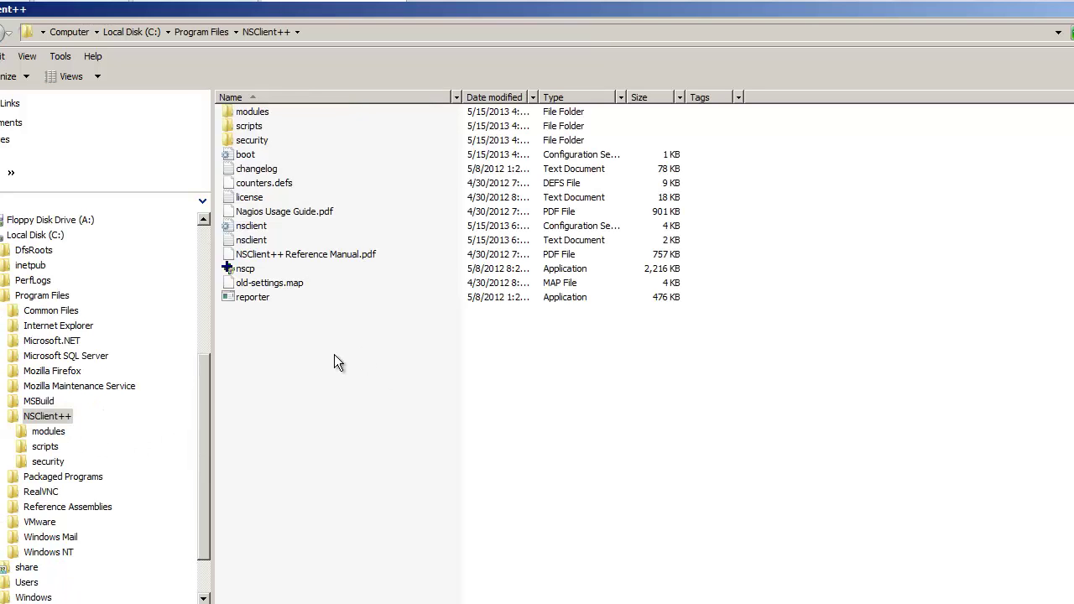
Display the NSClient++ folder's files as icons and open the nsclient configuration settings file in Notepad
{"action": "right_click", "coordinate": [300, 332]}
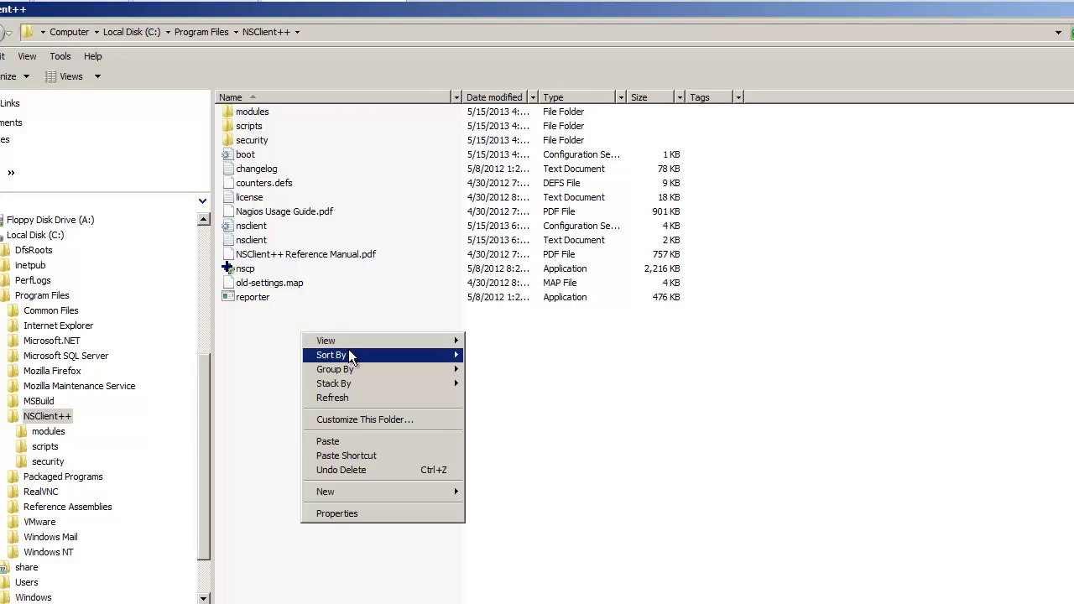
{"action": "mouse_move", "coordinate": [353, 341]}
{"action": "left_click", "coordinate": [501, 370]}
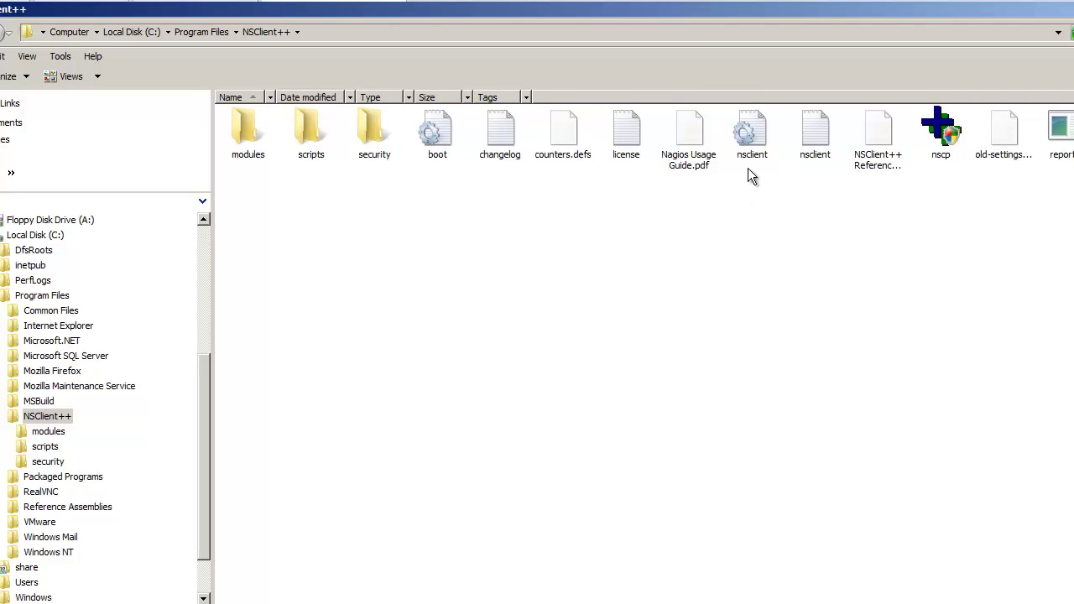
{"action": "left_click", "coordinate": [769, 169]}
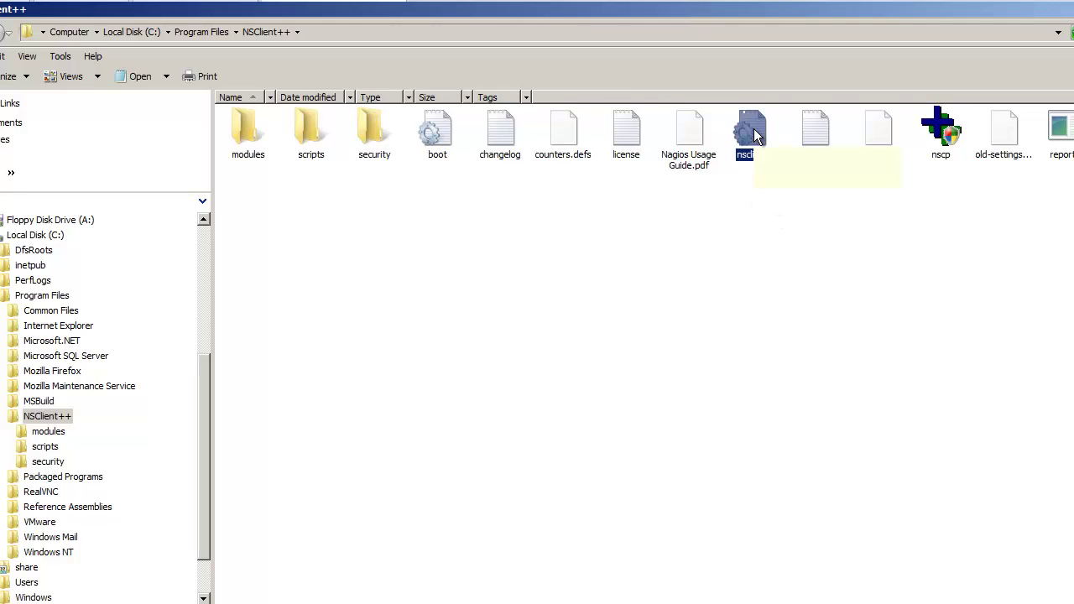
{"action": "double_click", "coordinate": [755, 134]}
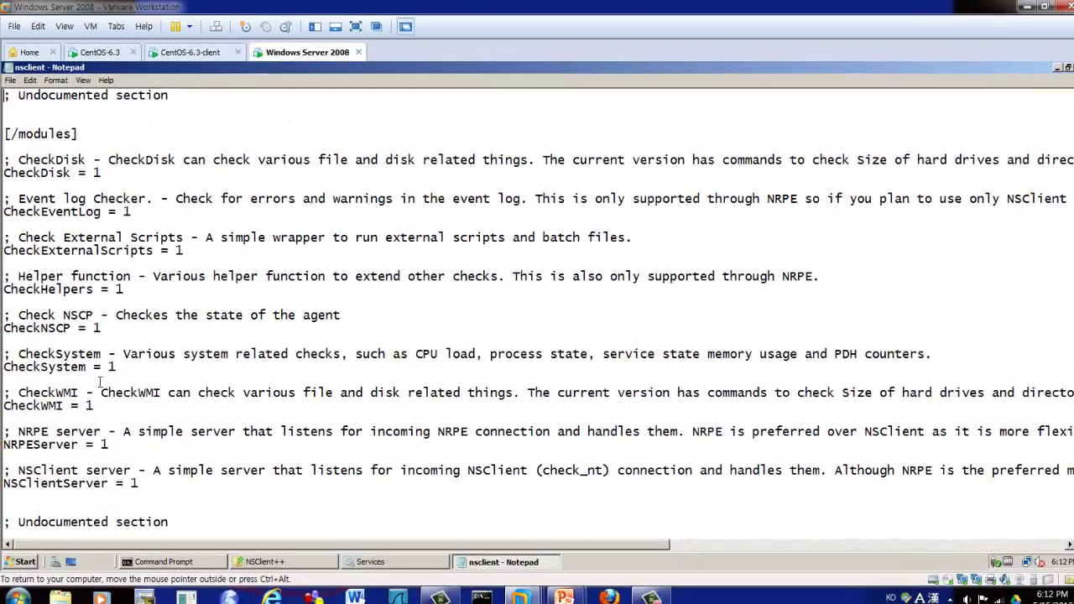
Examine the port, allowed hosts and password entries and the remaining sections of the nsclient configuration file
{"action": "scroll", "coordinate": [100, 382], "scroll_direction": "down", "scroll_amount": 9}
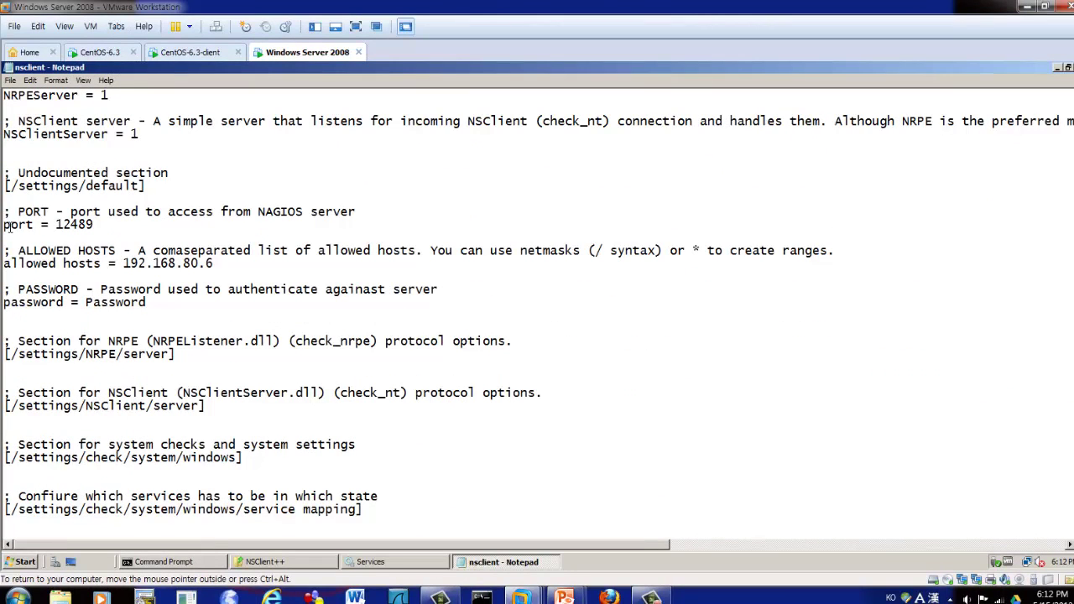
{"action": "left_click_drag", "start_coordinate": [4, 225], "coordinate": [95, 225]}
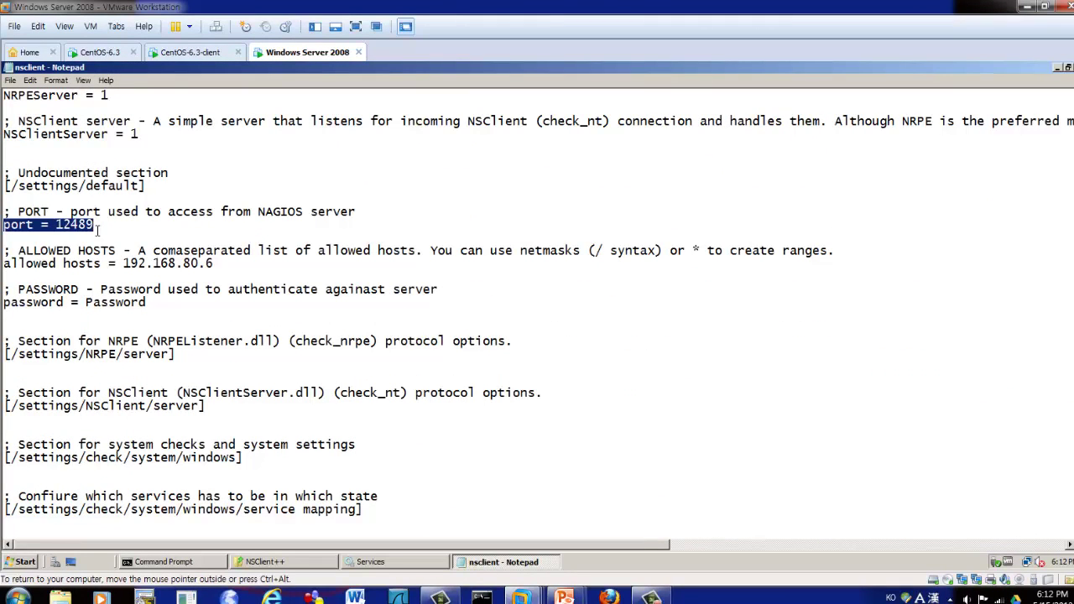
{"action": "left_click", "coordinate": [96, 225]}
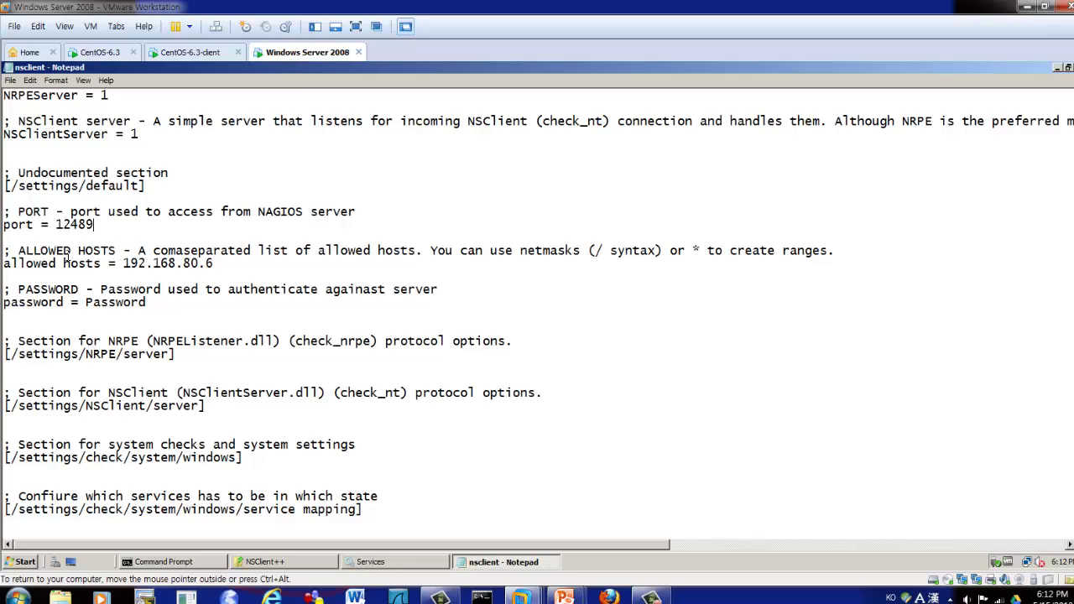
{"action": "left_click_drag", "start_coordinate": [5, 265], "coordinate": [215, 265]}
{"action": "left_click", "coordinate": [199, 263]}
{"action": "left_click_drag", "start_coordinate": [123, 264], "coordinate": [229, 266]}
{"action": "left_click_drag", "start_coordinate": [4, 303], "coordinate": [161, 301]}
{"action": "left_click", "coordinate": [118, 303]}
{"action": "scroll", "coordinate": [177, 386], "scroll_direction": "down", "scroll_amount": 9}
{"action": "scroll", "coordinate": [178, 384], "scroll_direction": "down", "scroll_amount": 5}
{"action": "scroll", "coordinate": [178, 383], "scroll_direction": "up", "scroll_amount": 17}
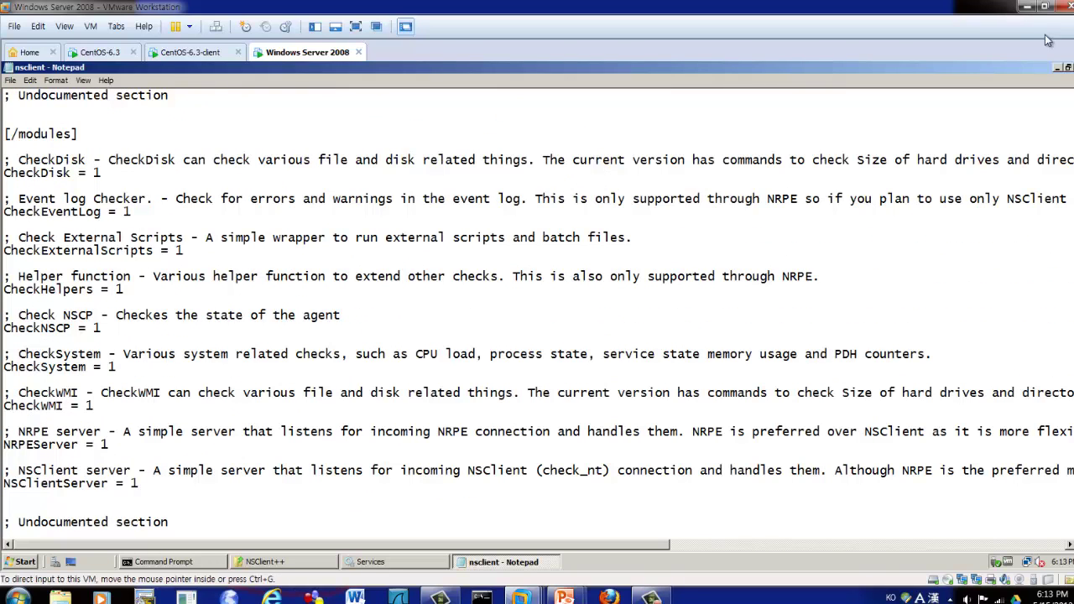
Leave the configuration file and restart the NSClient++ (Win32) service by stopping and starting it from its properties in Services
{"action": "key", "text": "alt+Tab"}
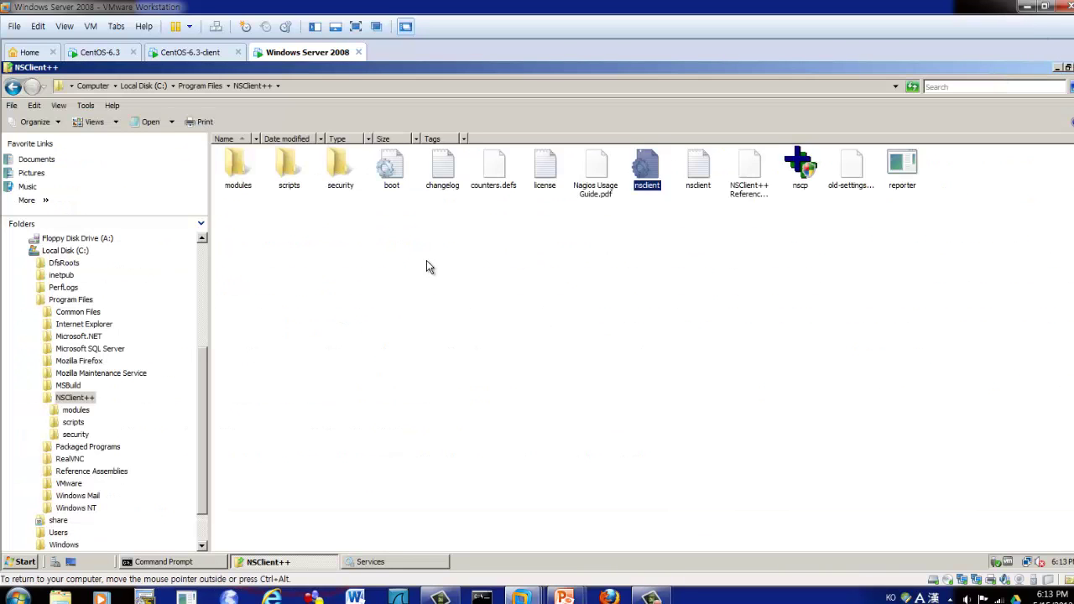
{"action": "left_click", "coordinate": [369, 562]}
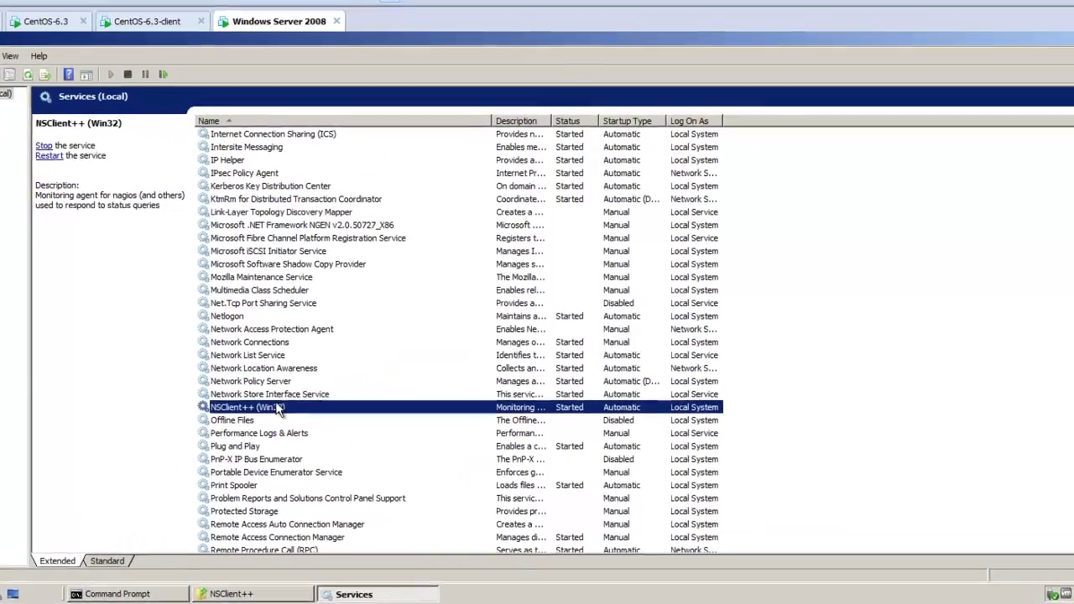
{"action": "right_click", "coordinate": [277, 409]}
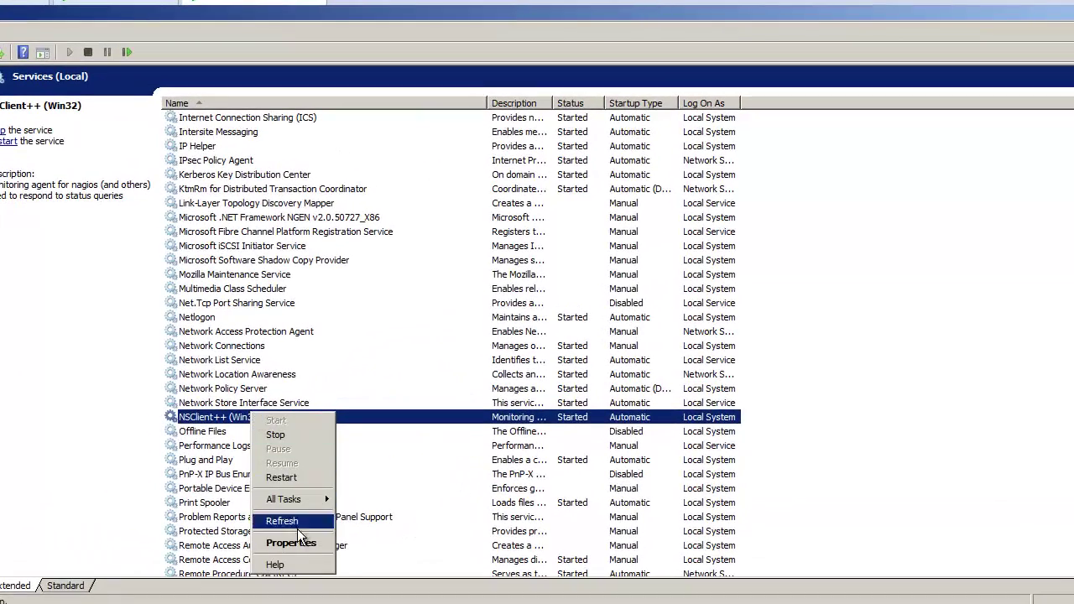
{"action": "left_click", "coordinate": [307, 520]}
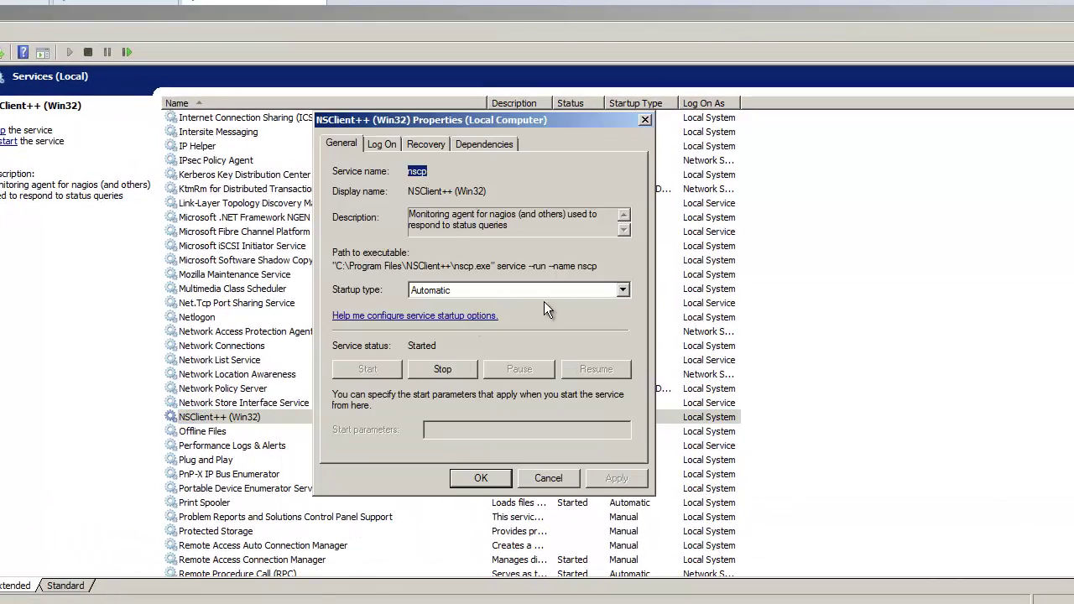
{"action": "left_click", "coordinate": [456, 367]}
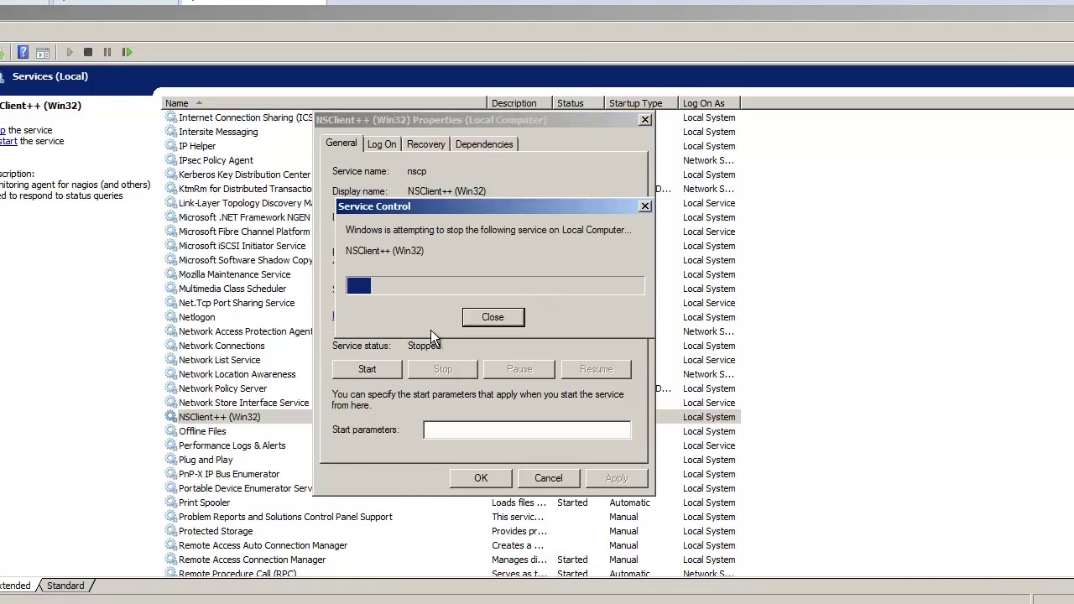
{"action": "left_click", "coordinate": [372, 370]}
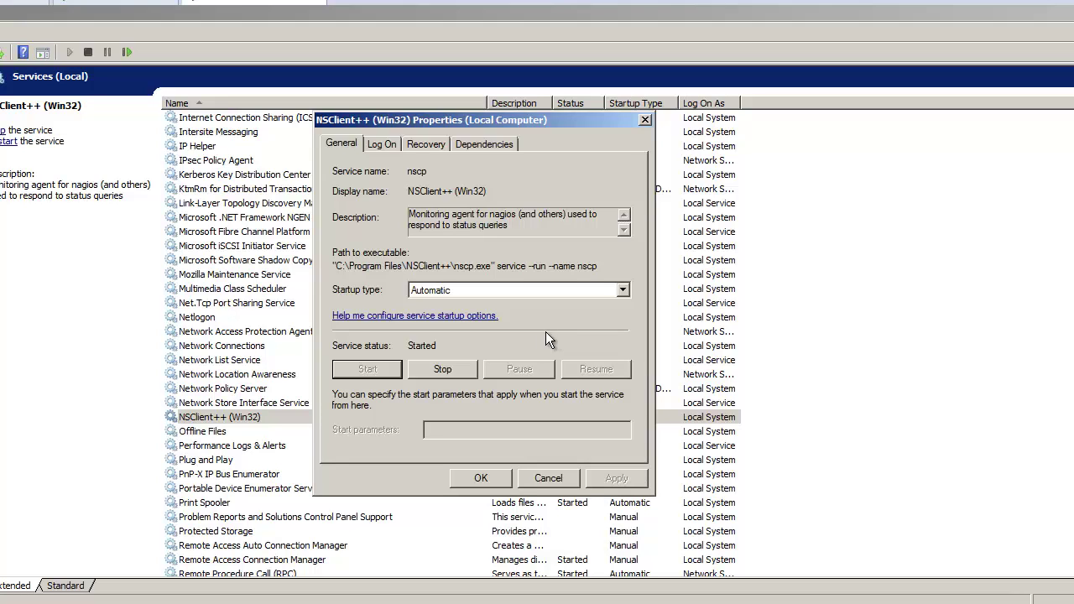
{"action": "left_click", "coordinate": [483, 480]}
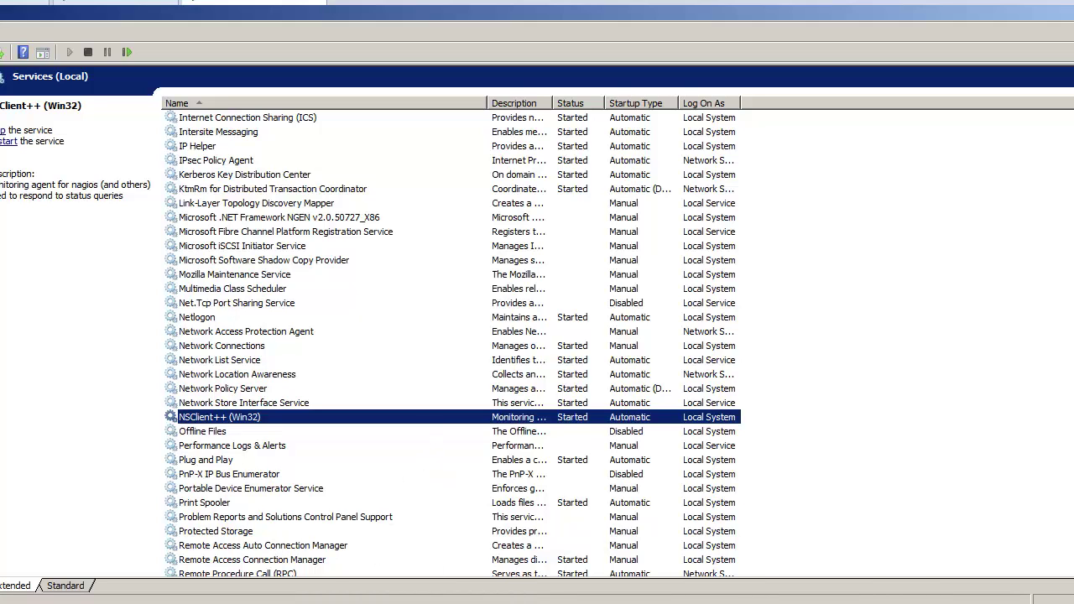
Switch to the CentOS client's root terminal, clear it, and show the current directory and its contents
{"action": "left_click", "coordinate": [412, 545]}
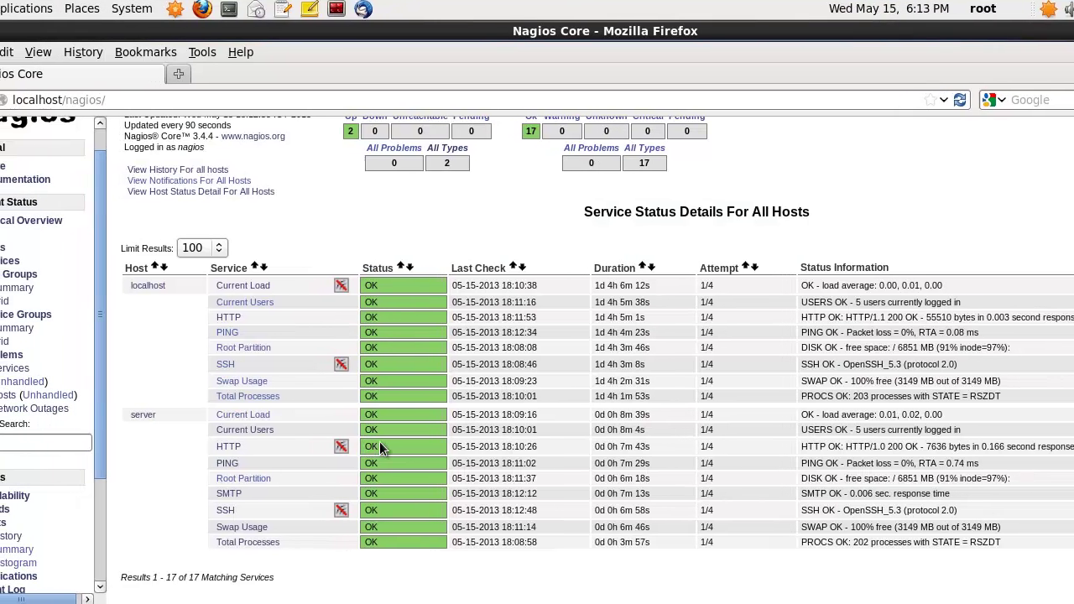
{"action": "key", "text": "alt+Tab"}
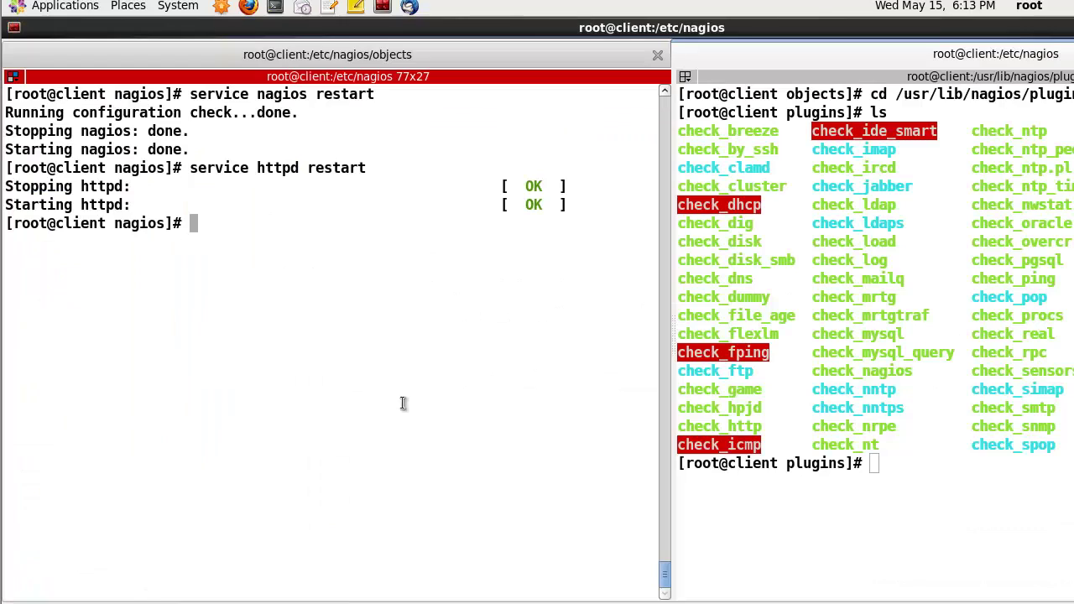
{"action": "type", "text": "clear"}
{"action": "key", "text": "Return"}
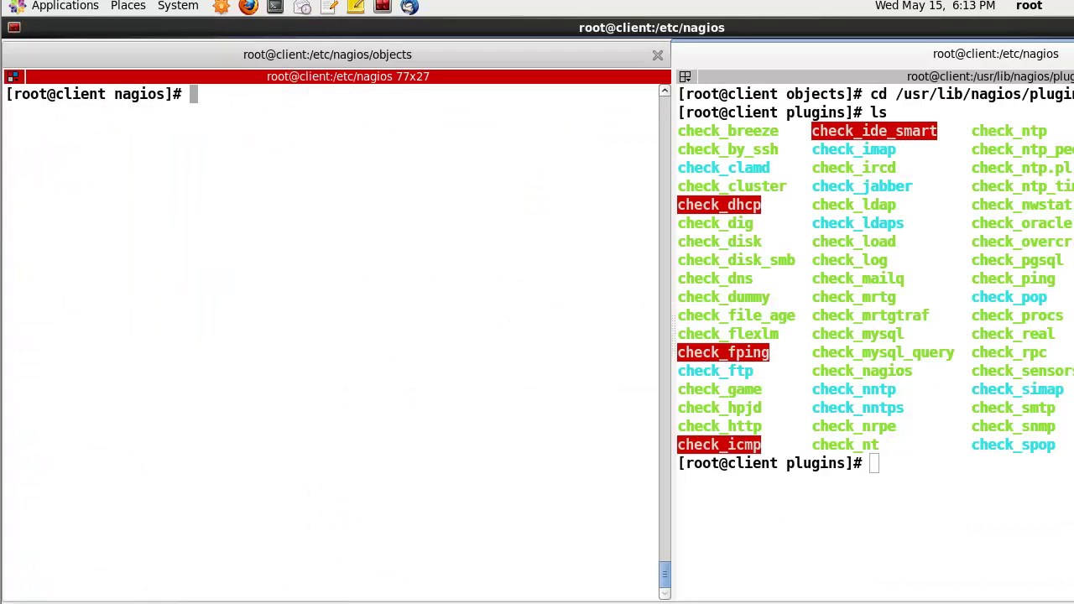
{"action": "type", "text": "pwd"}
{"action": "key", "text": "Return"}
{"action": "type", "text": "ls"}
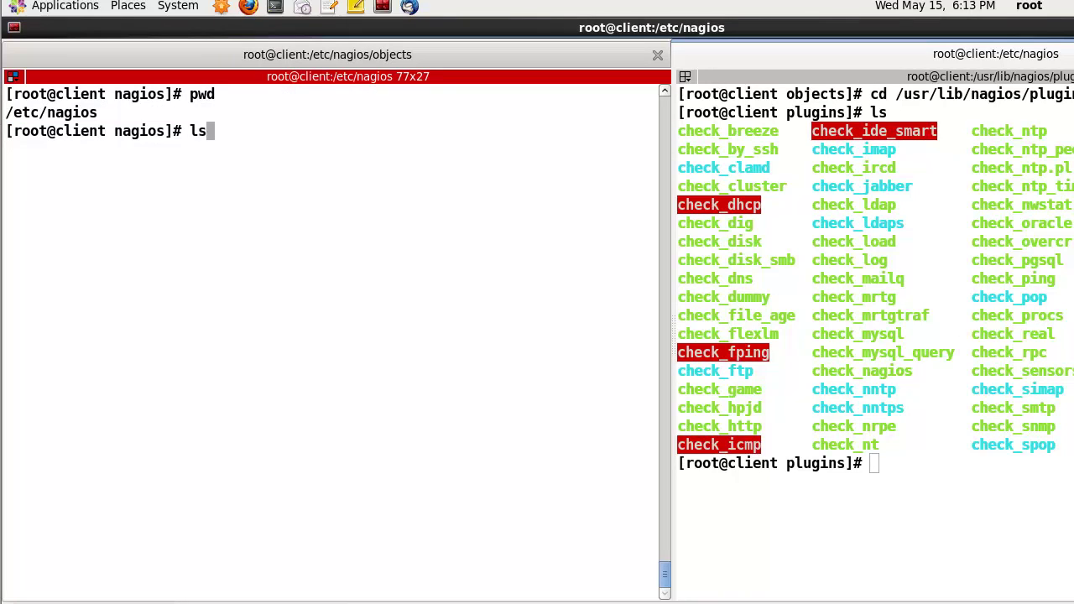
{"action": "key", "text": "Return"}
Change into the Nagios objects directory, list its files and open commands.cfg in vi
{"action": "type", "text": "cd obj"}
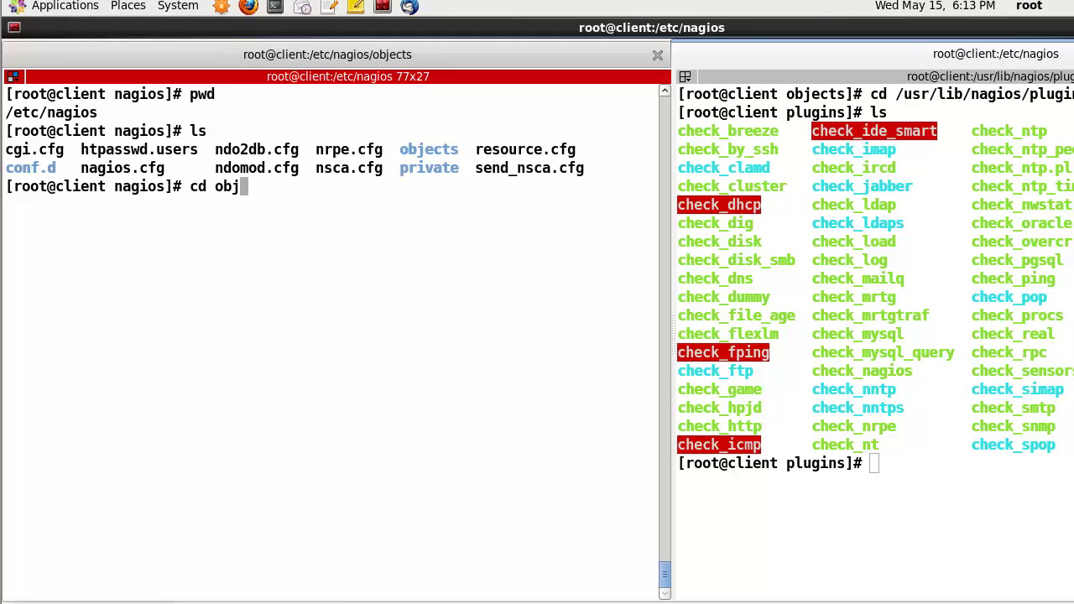
{"action": "key", "text": "Tab"}
{"action": "key", "text": "Return"}
{"action": "type", "text": "ls"}
{"action": "key", "text": "Return"}
{"action": "type", "text": "vi com"}
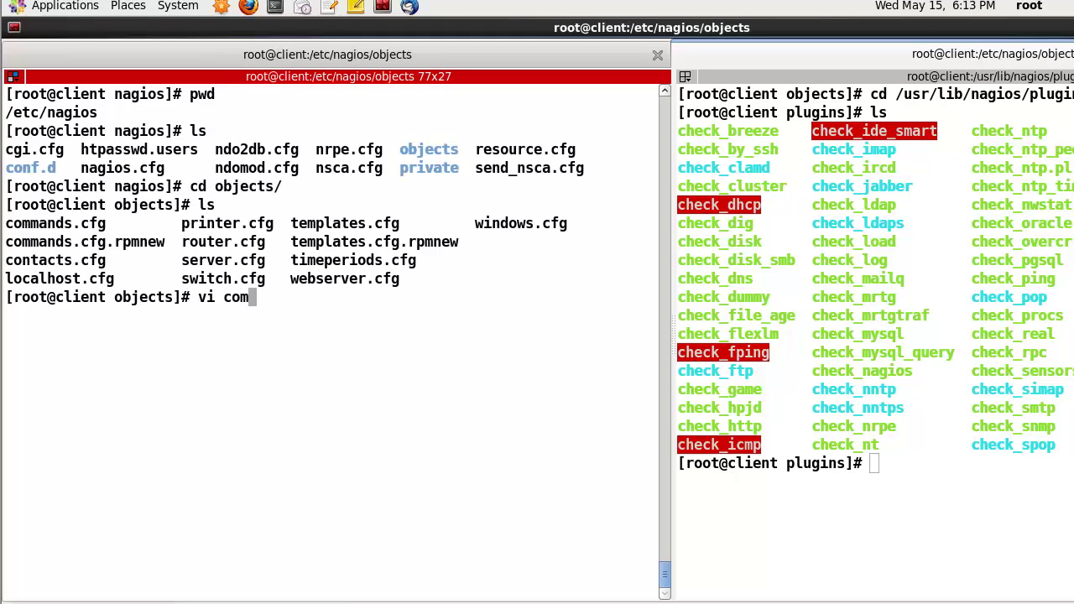
{"action": "key", "text": "Tab"}
{"action": "key", "text": "Return"}
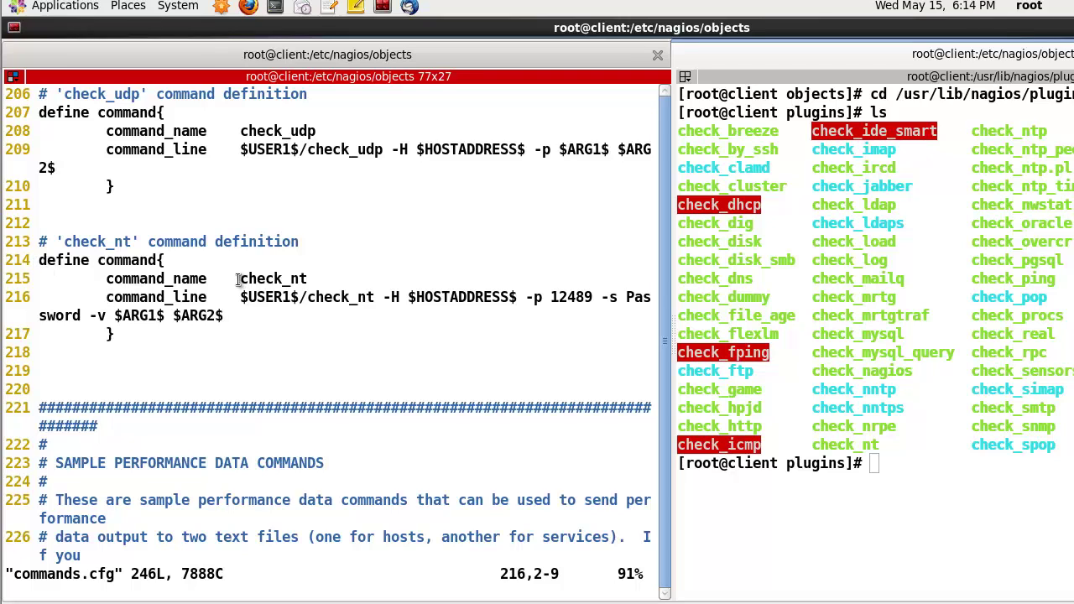
Examine the check_nt command definition in commands.cfg, including its name, port, password option and the plugin it calls
{"action": "left_click_drag", "start_coordinate": [235, 279], "coordinate": [316, 278]}
{"action": "left_click", "coordinate": [317, 283]}
{"action": "left_click_drag", "start_coordinate": [548, 299], "coordinate": [592, 301]}
{"action": "left_click", "coordinate": [575, 327]}
{"action": "left_click_drag", "start_coordinate": [612, 299], "coordinate": [659, 299]}
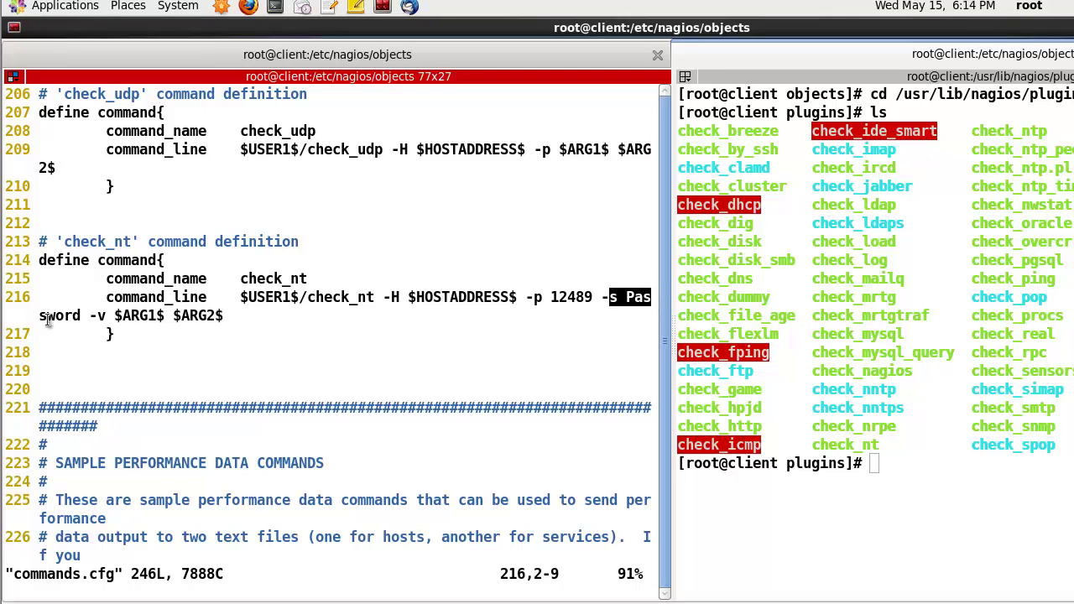
{"action": "left_click_drag", "start_coordinate": [38, 315], "coordinate": [72, 316]}
{"action": "left_click", "coordinate": [98, 316]}
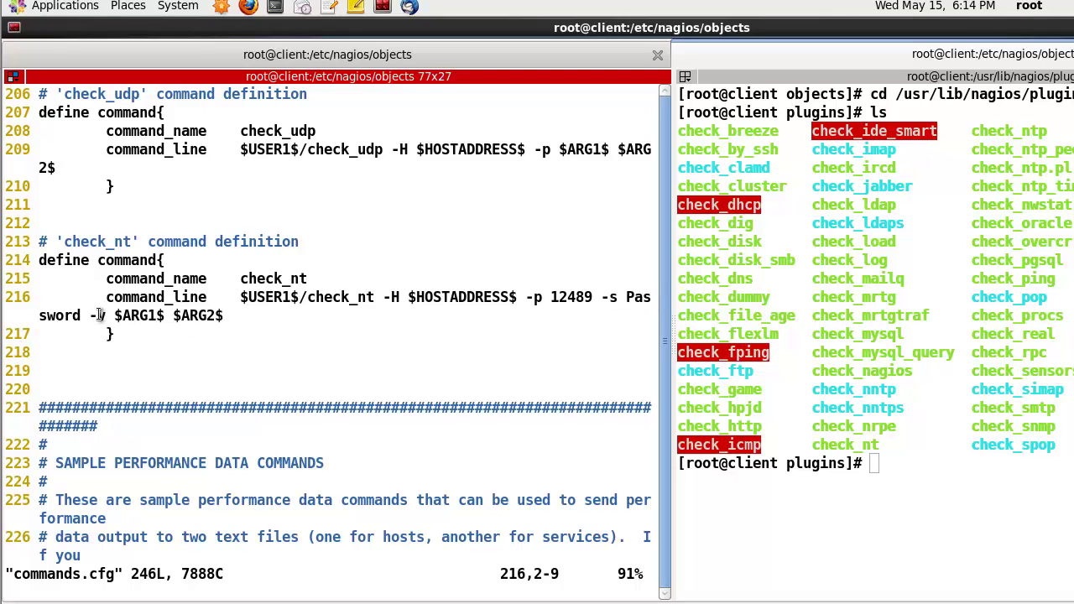
{"action": "left_click", "coordinate": [894, 454]}
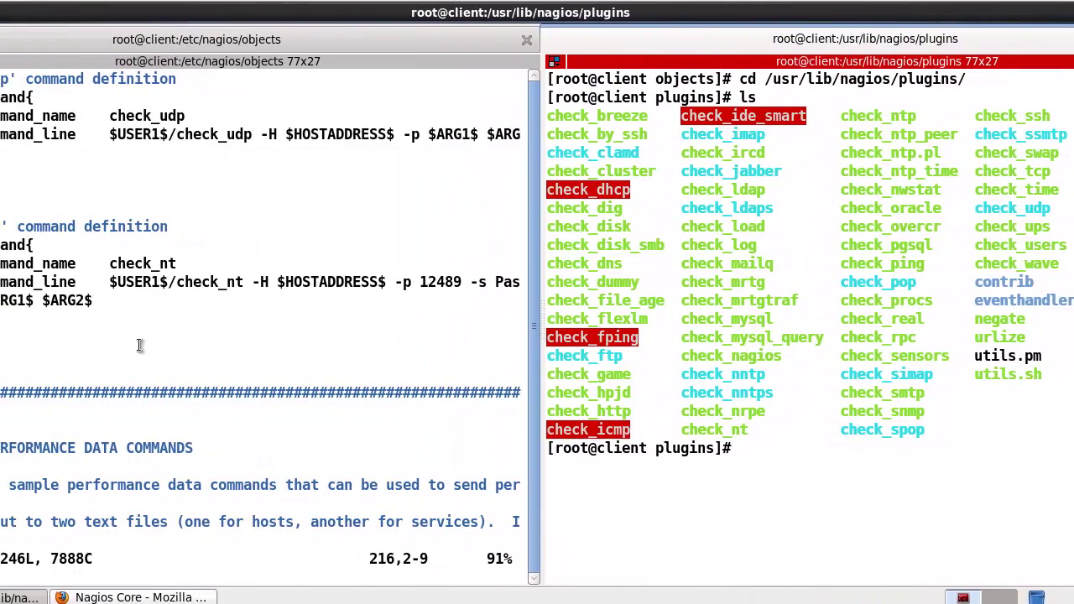
{"action": "left_click_drag", "start_coordinate": [28, 284], "coordinate": [90, 281]}
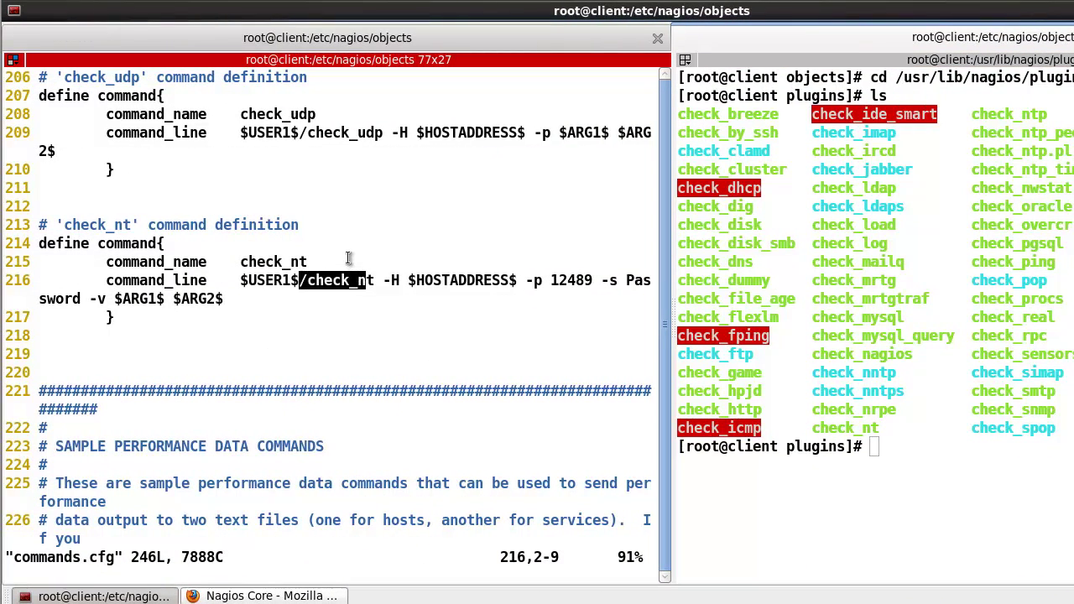
{"action": "left_click", "coordinate": [348, 257]}
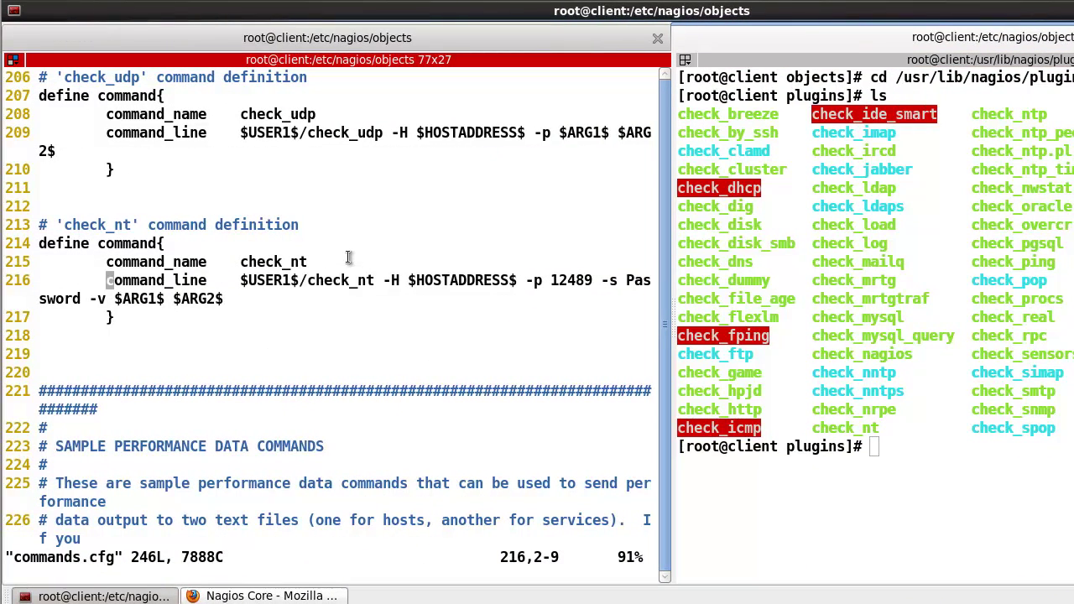
Quit commands.cfg without saving and clear the terminal
{"action": "type", "text": ":q!"}
{"action": "key", "text": "Return"}
{"action": "type", "text": "clear"}
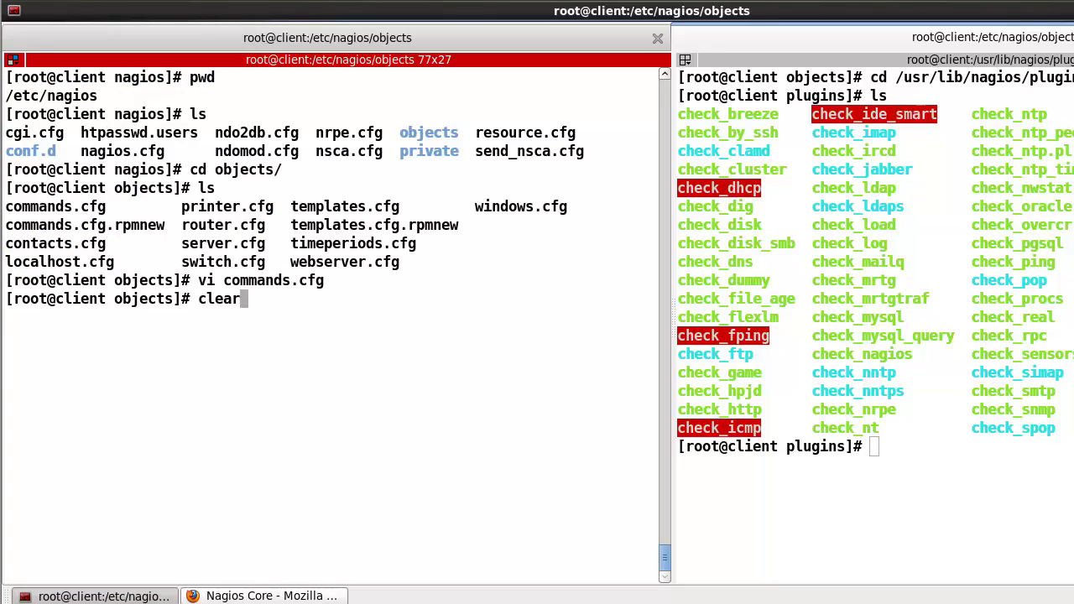
{"action": "key", "text": "Return"}
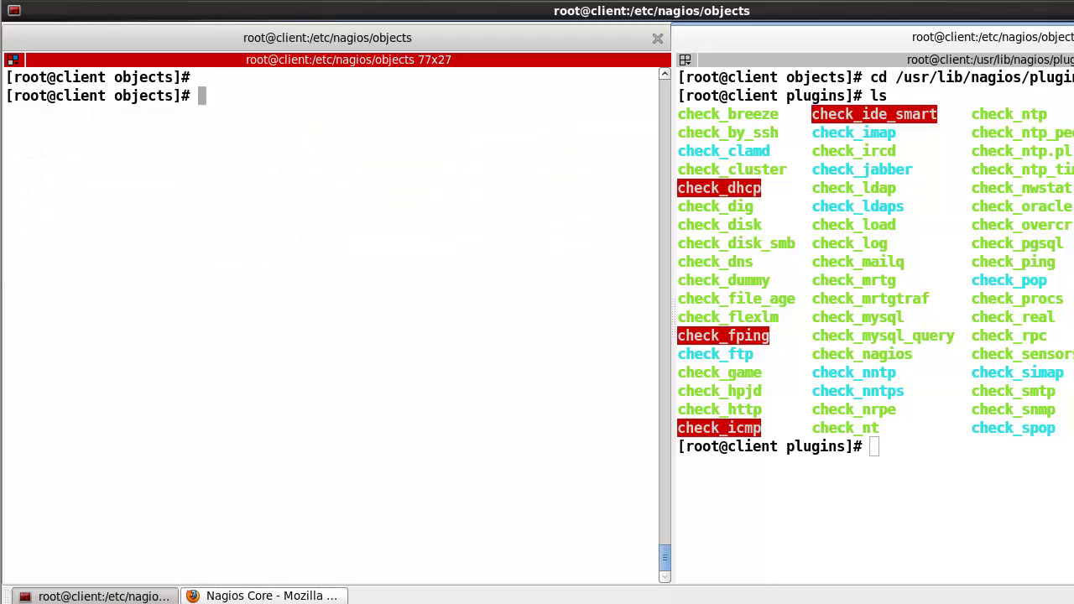
Go back up to the parent nagios directory, list its files and open nagios.cfg in vi
{"action": "type", "text": "cd .."}
{"action": "key", "text": "Return"}
{"action": "type", "text": "ls"}
{"action": "key", "text": "Return"}
{"action": "type", "text": "vi"}
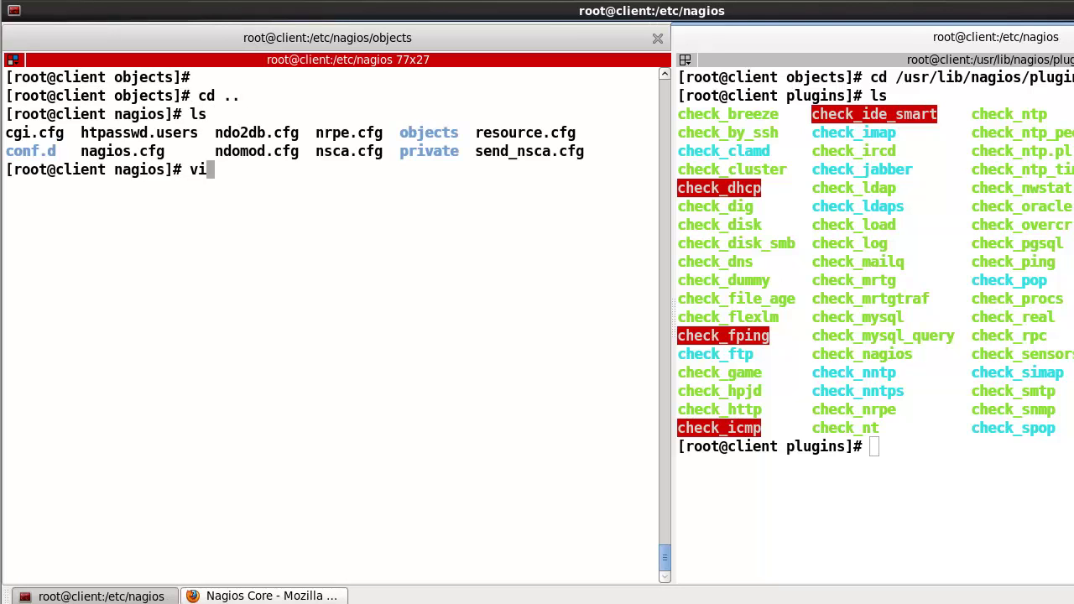
{"action": "type", "text": " na"}
{"action": "key", "text": "Tab"}
{"action": "key", "text": "Return"}
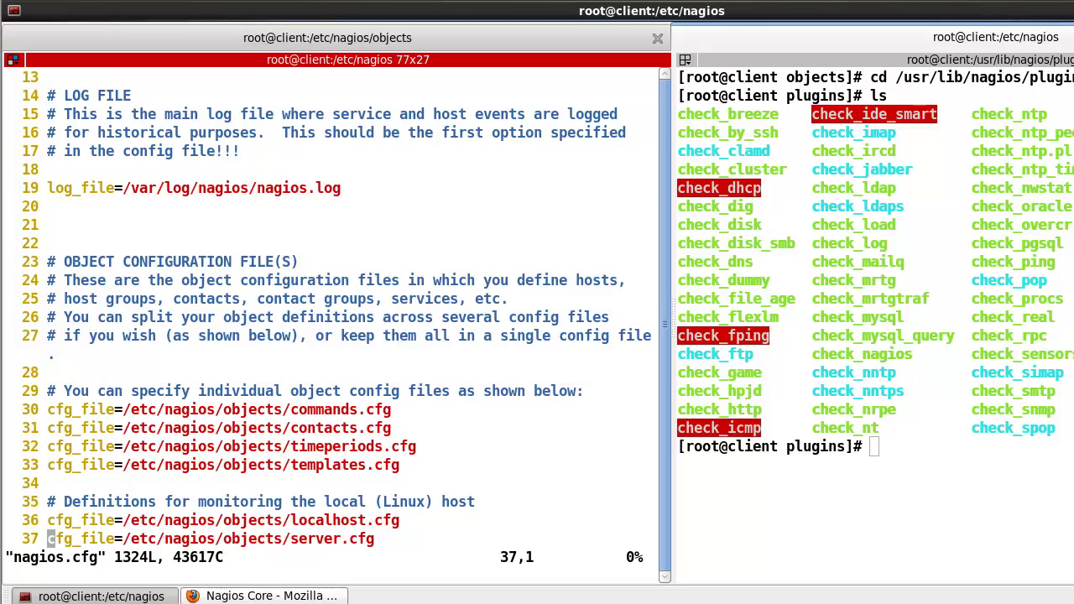
Uncomment the cfg_file=/etc/nagios/objects/windows.cfg line under the Windows machine definitions in nagios.cfg and exit the file
{"action": "key", "text": "Down"}
{"action": "key", "text": "Down"}
{"action": "key", "text": "Down"}
{"action": "key", "text": "Down"}
{"action": "key", "text": "Down"}
{"action": "key", "text": "Down"}
{"action": "key", "text": "Down"}
{"action": "key", "text": "Down"}
{"action": "key", "text": "Down"}
{"action": "key", "text": "Down"}
{"action": "key", "text": "Down"}
{"action": "key", "text": "Down"}
{"action": "key", "text": "Down"}
{"action": "key", "text": "Down"}
{"action": "key", "text": "Down"}
{"action": "key", "text": "Down"}
{"action": "key", "text": "Down"}
{"action": "key", "text": "Down"}
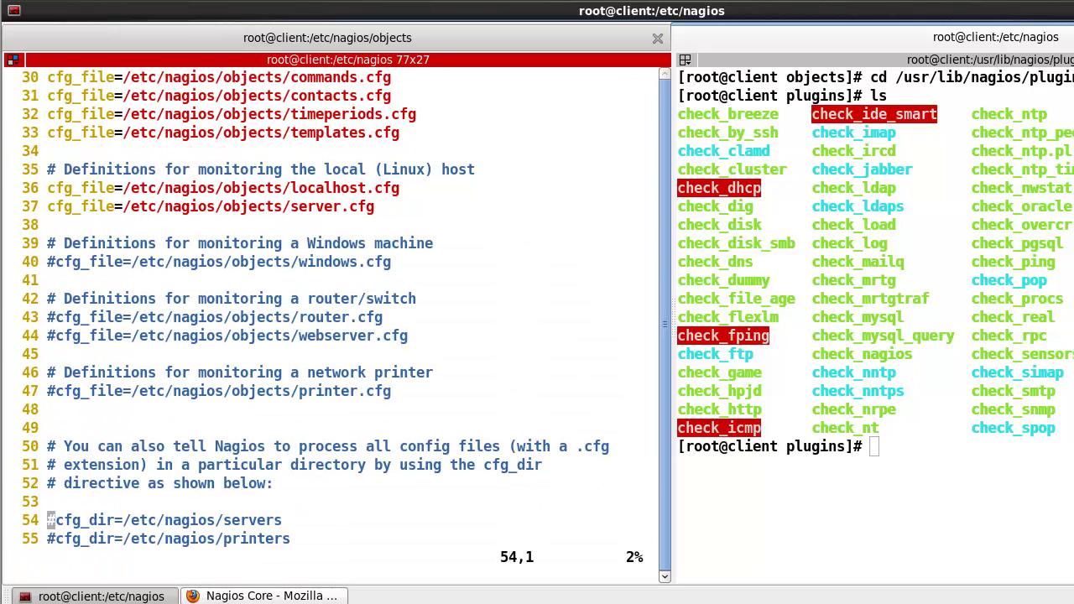
{"action": "key", "text": "Up"}
{"action": "key", "text": "Up"}
{"action": "key", "text": "Up"}
{"action": "key", "text": "Up"}
{"action": "key", "text": "Up"}
{"action": "key", "text": "Up"}
{"action": "key", "text": "Up"}
{"action": "key", "text": "Up"}
{"action": "key", "text": "Up"}
{"action": "key", "text": "Up"}
{"action": "key", "text": "Up"}
{"action": "key", "text": "Up"}
{"action": "key", "text": "Up"}
{"action": "key", "text": "Up"}
{"action": "key", "text": "x"}
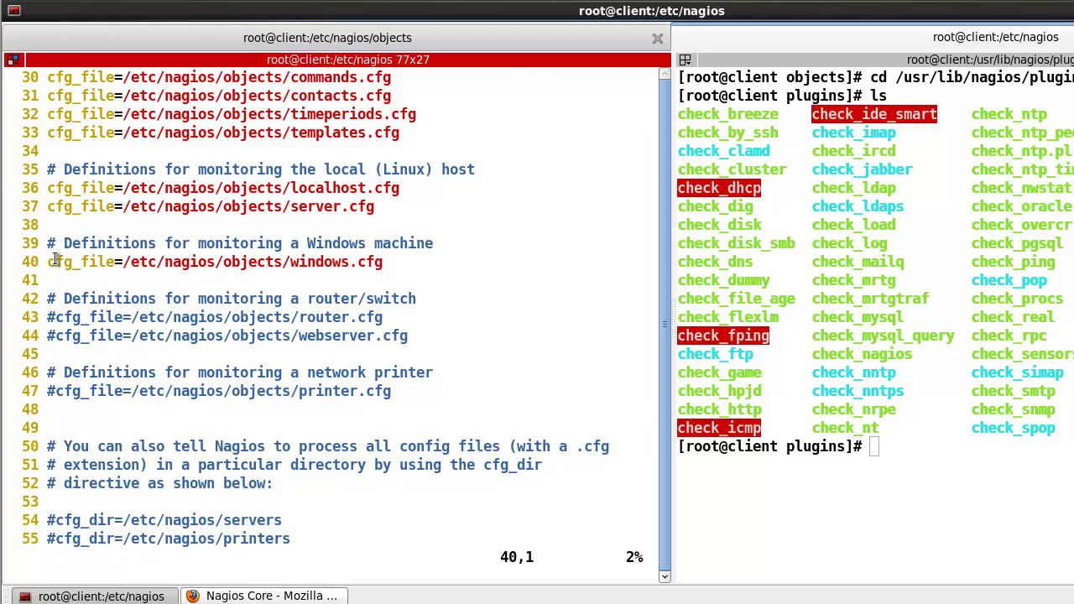
{"action": "left_click_drag", "start_coordinate": [43, 263], "coordinate": [400, 265]}
{"action": "left_click", "coordinate": [311, 263]}
{"action": "type", "text": ":q"}
{"action": "key", "text": "Return"}
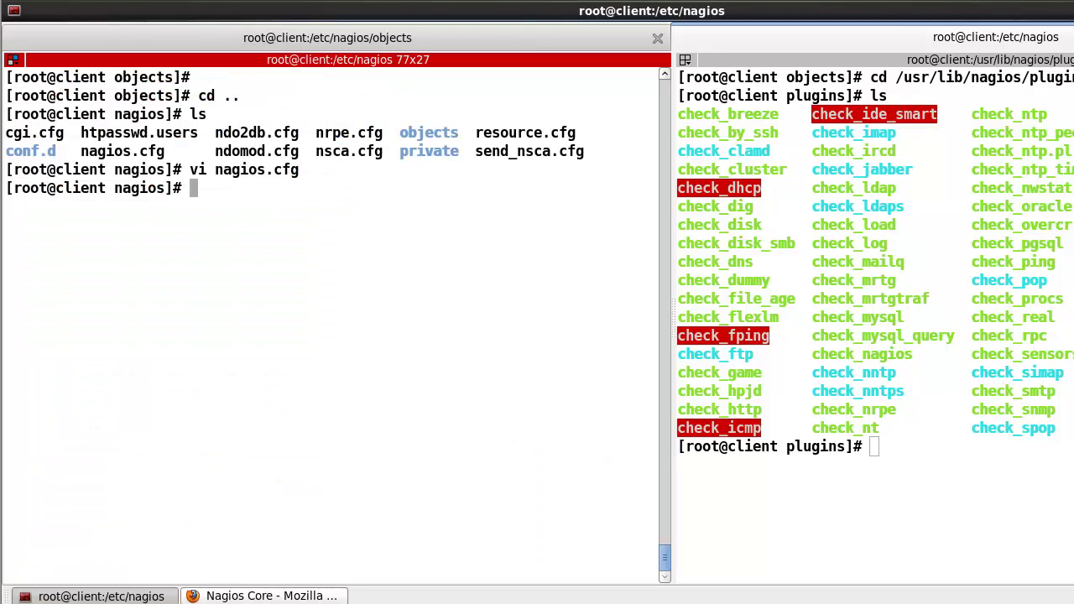
List the nagios directory, change into objects, list its files and open windows.cfg in vi
{"action": "type", "text": "ls"}
{"action": "key", "text": "Return"}
{"action": "type", "text": "cd o"}
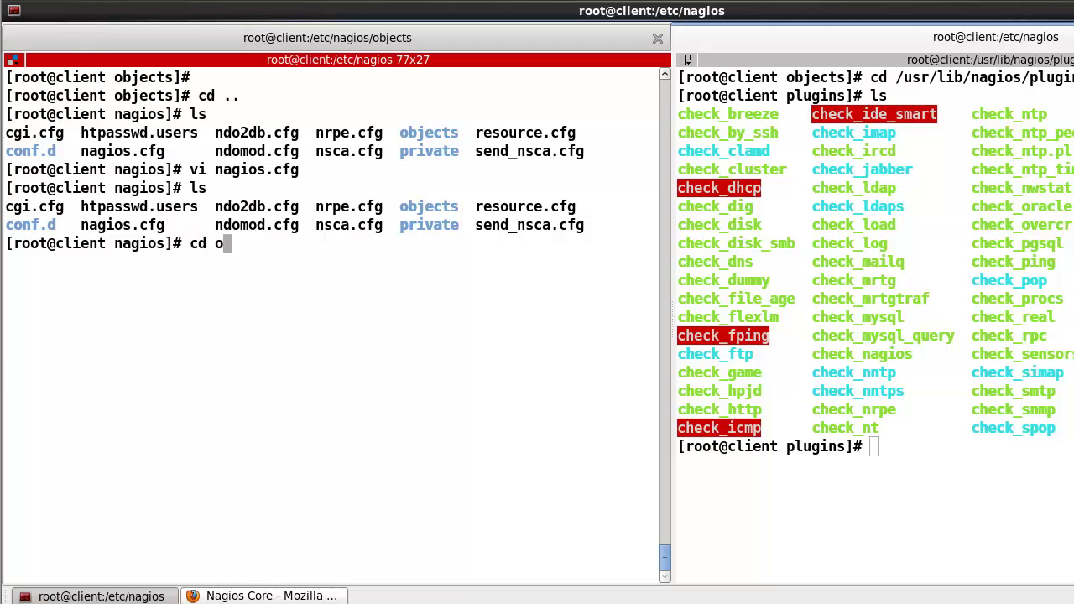
{"action": "type", "text": "bj"}
{"action": "key", "text": "Tab"}
{"action": "key", "text": "Return"}
{"action": "type", "text": "ls"}
{"action": "key", "text": "Return"}
{"action": "type", "text": "vi "}
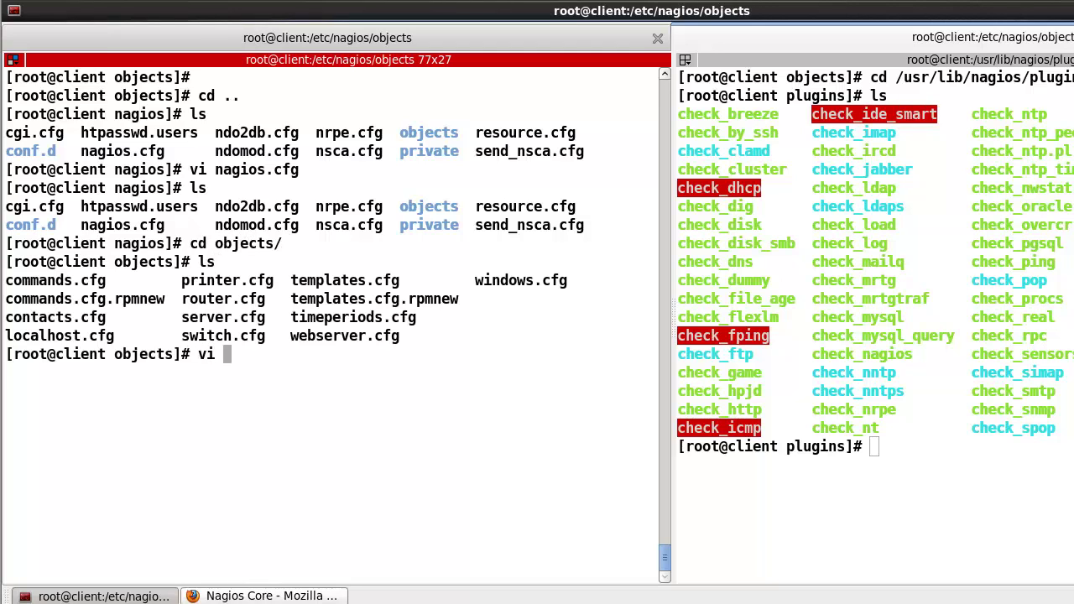
{"action": "type", "text": "wi"}
{"action": "key", "text": "Tab"}
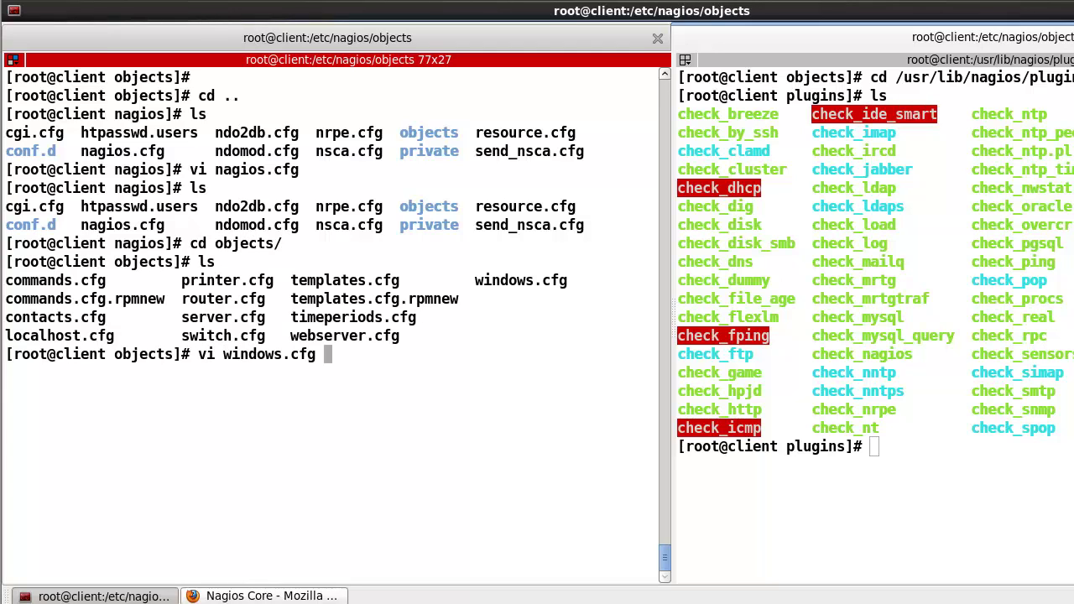
{"action": "key", "text": "Return"}
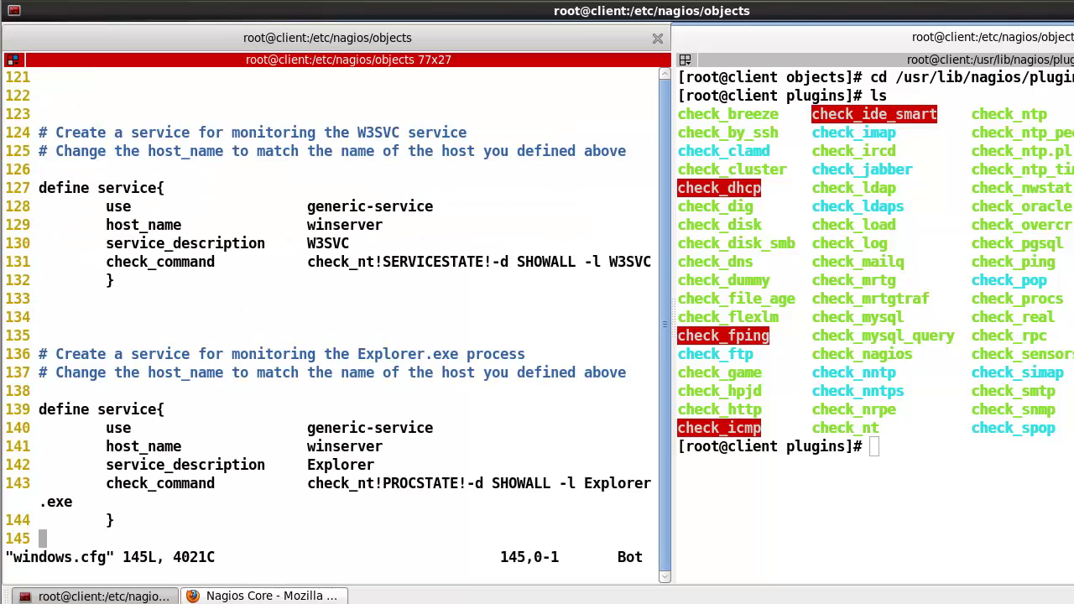
Look through the service and host definitions in windows.cfg from the end of the file back to its beginning
{"action": "key", "text": "Up"}
{"action": "key", "text": "Up"}
{"action": "key", "text": "Up"}
{"action": "key", "text": "Up"}
{"action": "key", "text": "Up"}
{"action": "key", "text": "Up"}
{"action": "key", "text": "Up"}
{"action": "key", "text": "Up"}
{"action": "key", "text": "Up"}
{"action": "key", "text": "Up"}
{"action": "key", "text": "Up"}
{"action": "key", "text": "Up"}
{"action": "key", "text": "Up"}
{"action": "key", "text": "Up"}
{"action": "key", "text": "Up"}
{"action": "key", "text": "Up"}
{"action": "key", "text": "Up"}
{"action": "key", "text": "Up"}
{"action": "key", "text": "Up"}
{"action": "key", "text": "Up"}
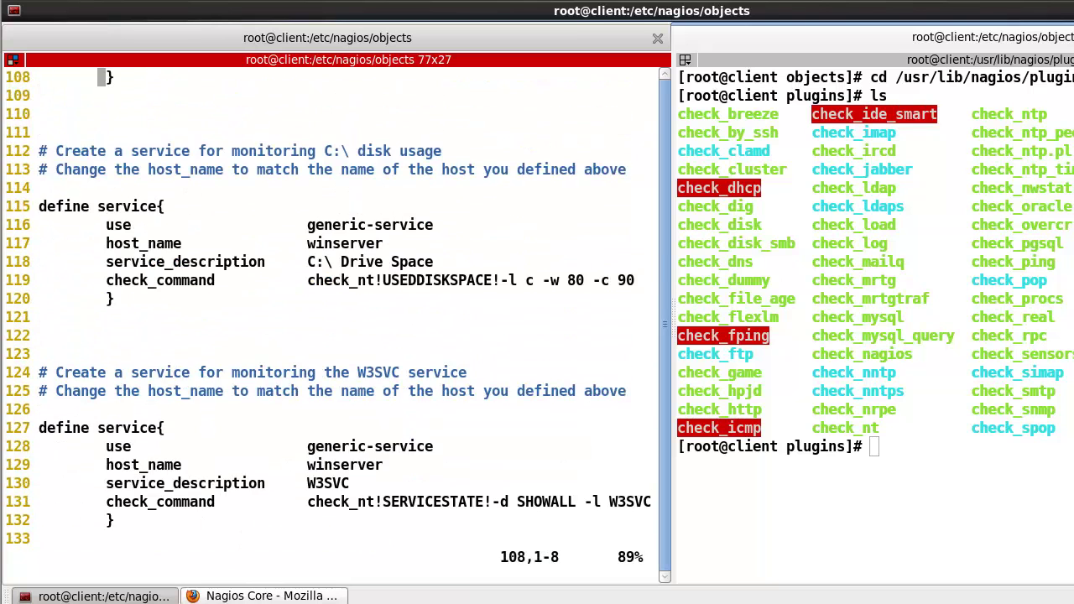
{"action": "key", "text": "Up"}
{"action": "key", "text": "Up"}
{"action": "key", "text": "Up"}
{"action": "key", "text": "Up"}
{"action": "key", "text": "Up"}
{"action": "key", "text": "Up"}
{"action": "key", "text": "Up"}
{"action": "key", "text": "Up"}
{"action": "key", "text": "Up"}
{"action": "key", "text": "Up"}
{"action": "key", "text": "Up"}
{"action": "key", "text": "Up"}
{"action": "key", "text": "Up"}
{"action": "key", "text": "Up"}
{"action": "key", "text": "Up"}
{"action": "key", "text": "Up"}
{"action": "key", "text": "Up"}
{"action": "key", "text": "Up"}
{"action": "key", "text": "Up"}
{"action": "key", "text": "Up"}
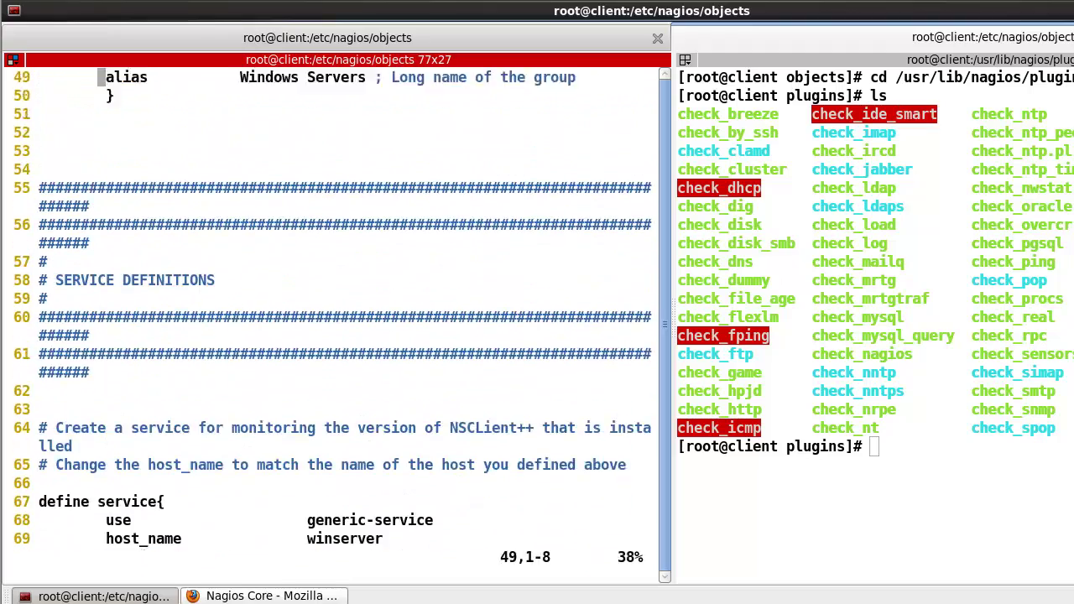
{"action": "key", "text": "Up"}
{"action": "key", "text": "Up"}
{"action": "key", "text": "Up"}
{"action": "key", "text": "Up"}
{"action": "key", "text": "Up"}
{"action": "key", "text": "Up"}
{"action": "key", "text": "Up"}
{"action": "key", "text": "Up"}
{"action": "key", "text": "Up"}
{"action": "key", "text": "Up"}
{"action": "key", "text": "Up"}
{"action": "key", "text": "Up"}
{"action": "key", "text": "Up"}
{"action": "key", "text": "Up"}
{"action": "key", "text": "Up"}
{"action": "key", "text": "Up"}
{"action": "key", "text": "Up"}
{"action": "key", "text": "Up"}
{"action": "key", "text": "Up"}
{"action": "key", "text": "Up"}
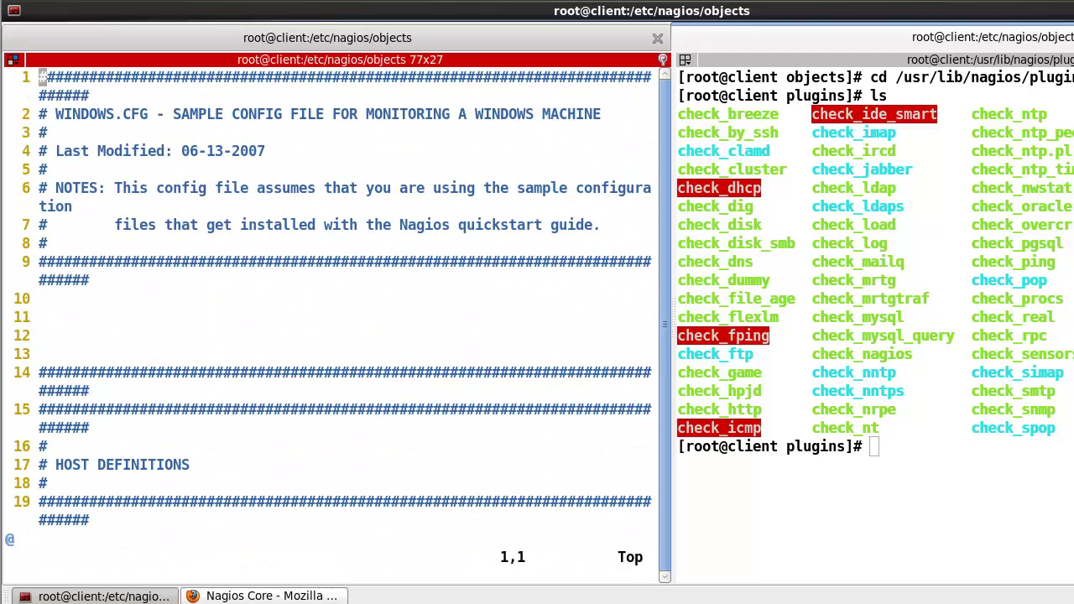
Examine the Windows host definition in windows.cfg, checking its windows-server template, host_name and address entries
{"action": "key", "text": "Down"}
{"action": "key", "text": "Down"}
{"action": "key", "text": "Down"}
{"action": "key", "text": "Down"}
{"action": "key", "text": "Down"}
{"action": "key", "text": "Down"}
{"action": "key", "text": "Down"}
{"action": "key", "text": "Down"}
{"action": "key", "text": "Down"}
{"action": "key", "text": "Down"}
{"action": "key", "text": "Down"}
{"action": "key", "text": "Down"}
{"action": "key", "text": "Down"}
{"action": "key", "text": "Down"}
{"action": "key", "text": "Down"}
{"action": "key", "text": "Down"}
{"action": "key", "text": "Down"}
{"action": "key", "text": "Down"}
{"action": "key", "text": "Down"}
{"action": "key", "text": "Down"}
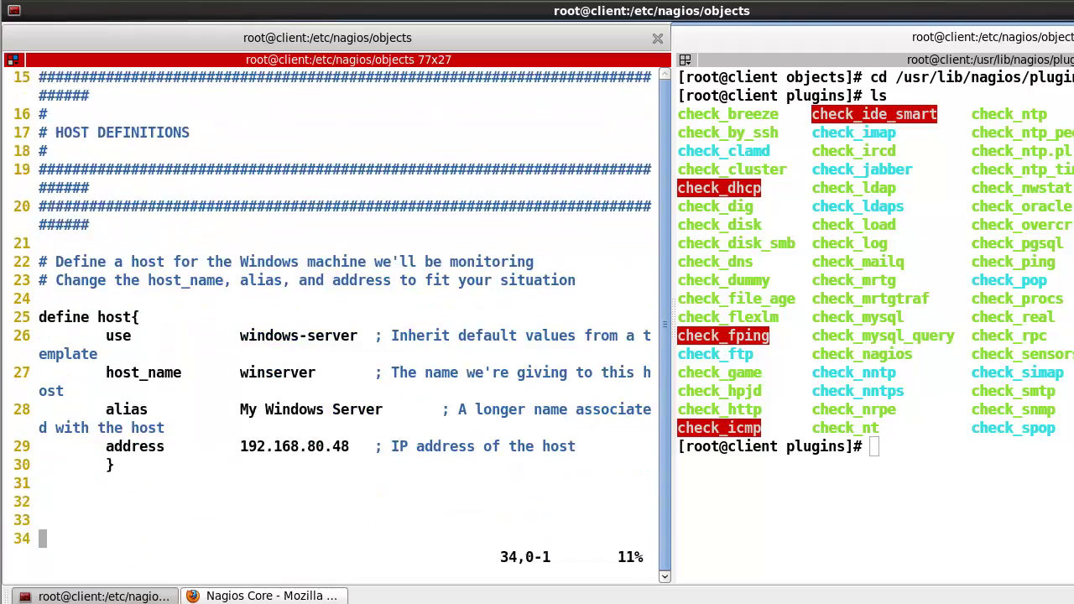
{"action": "key", "text": "Down"}
{"action": "key", "text": "Down"}
{"action": "key", "text": "Down"}
{"action": "key", "text": "Down"}
{"action": "key", "text": "Down"}
{"action": "key", "text": "Down"}
{"action": "key", "text": "Down"}
{"action": "key", "text": "Down"}
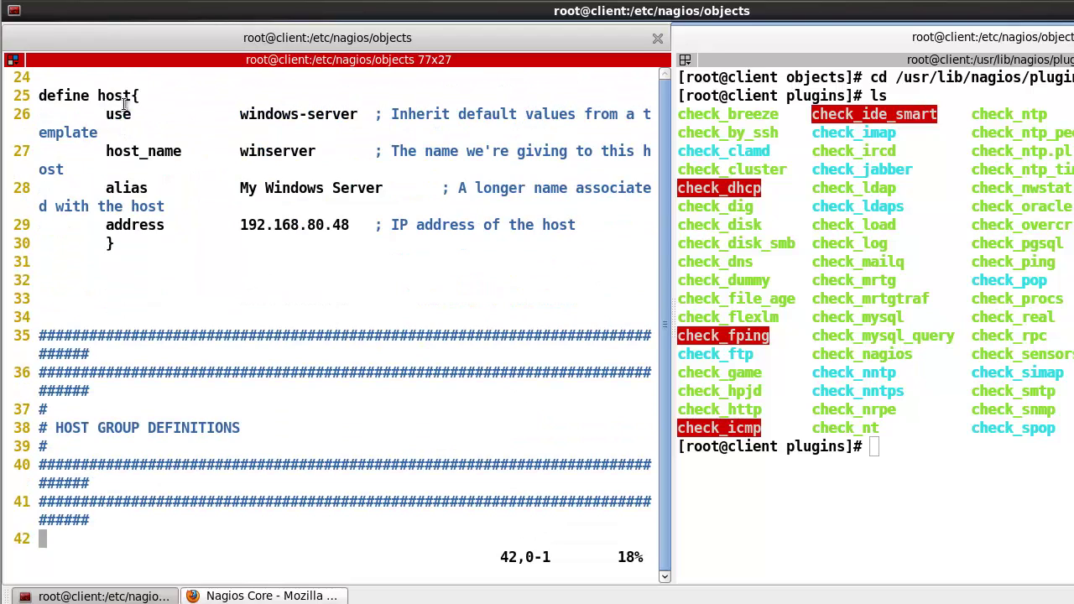
{"action": "left_click", "coordinate": [236, 114]}
{"action": "left_click_drag", "start_coordinate": [293, 117], "coordinate": [351, 116]}
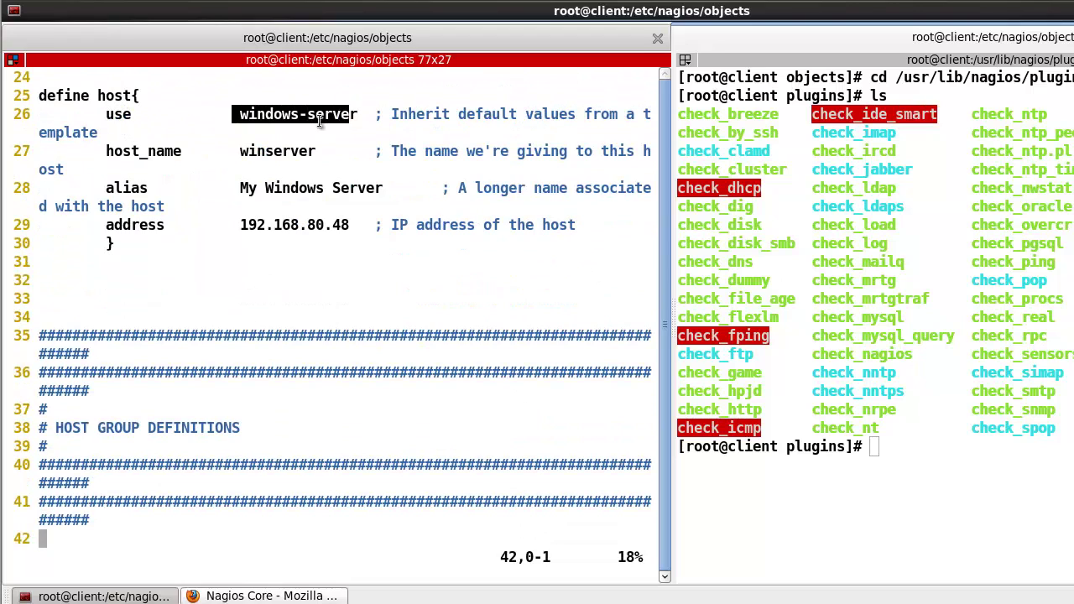
{"action": "left_click", "coordinate": [292, 134]}
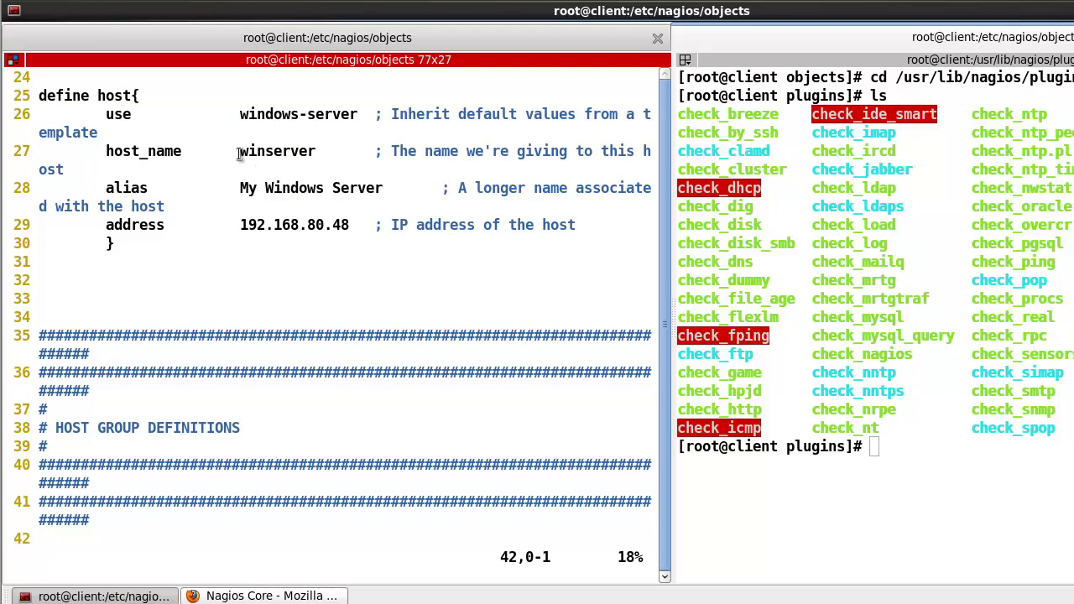
{"action": "left_click_drag", "start_coordinate": [240, 153], "coordinate": [341, 157]}
{"action": "left_click", "coordinate": [286, 154]}
{"action": "left_click_drag", "start_coordinate": [240, 225], "coordinate": [359, 223]}
{"action": "left_click", "coordinate": [335, 223]}
Review the Windows hostgroup definition and the check command of the NSClient++ Version service
{"action": "key", "text": "Down"}
{"action": "key", "text": "Down"}
{"action": "key", "text": "Down"}
{"action": "key", "text": "Down"}
{"action": "key", "text": "Down"}
{"action": "key", "text": "Down"}
{"action": "key", "text": "Down"}
{"action": "key", "text": "Down"}
{"action": "key", "text": "Down"}
{"action": "key", "text": "Down"}
{"action": "key", "text": "Down"}
{"action": "key", "text": "Down"}
{"action": "key", "text": "Down"}
{"action": "key", "text": "Down"}
{"action": "key", "text": "Down"}
{"action": "key", "text": "Down"}
{"action": "key", "text": "Down"}
{"action": "key", "text": "Down"}
{"action": "key", "text": "Down"}
{"action": "key", "text": "Down"}
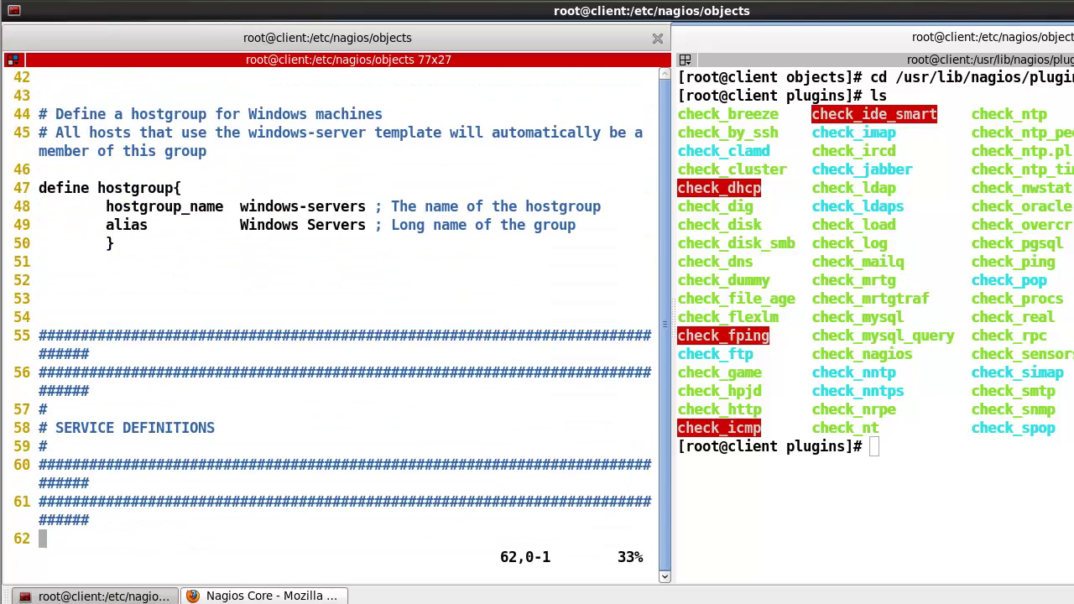
{"action": "key", "text": "Down"}
{"action": "key", "text": "Down"}
{"action": "key", "text": "Down"}
{"action": "key", "text": "Down"}
{"action": "key", "text": "Down"}
{"action": "key", "text": "Down"}
{"action": "key", "text": "Down"}
{"action": "key", "text": "Down"}
{"action": "key", "text": "Down"}
{"action": "key", "text": "Down"}
{"action": "key", "text": "Down"}
{"action": "key", "text": "Down"}
{"action": "key", "text": "Down"}
{"action": "key", "text": "Down"}
{"action": "key", "text": "Down"}
{"action": "key", "text": "Down"}
{"action": "key", "text": "Down"}
{"action": "key", "text": "Down"}
{"action": "key", "text": "Down"}
{"action": "key", "text": "Down"}
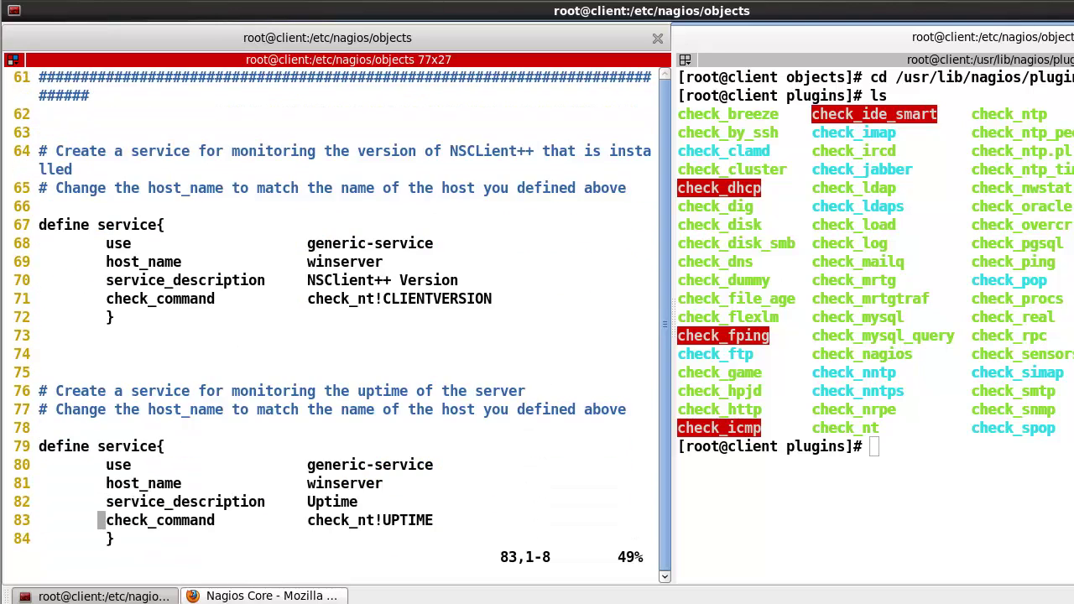
{"action": "key", "text": "Down"}
{"action": "key", "text": "Down"}
{"action": "key", "text": "Down"}
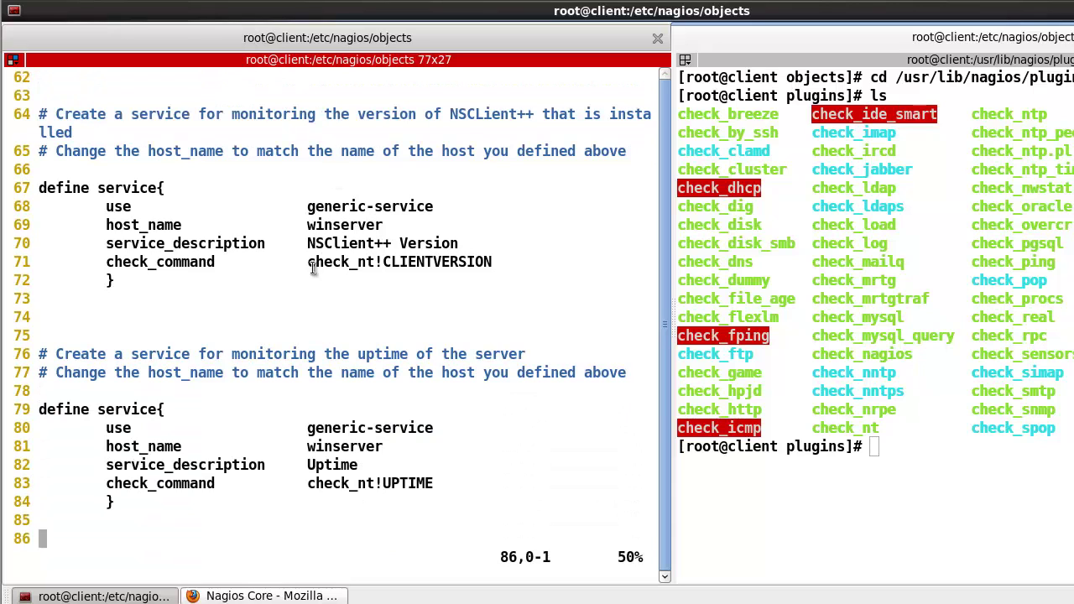
{"action": "left_click_drag", "start_coordinate": [312, 267], "coordinate": [460, 265]}
{"action": "left_click", "coordinate": [384, 295]}
Review the check_nt commands in the Uptime and CPU Load service definitions
{"action": "key", "text": "Down"}
{"action": "key", "text": "Down"}
{"action": "key", "text": "Down"}
{"action": "key", "text": "Down"}
{"action": "key", "text": "Down"}
{"action": "key", "text": "Down"}
{"action": "key", "text": "Down"}
{"action": "key", "text": "Down"}
{"action": "key", "text": "Down"}
{"action": "key", "text": "Down"}
{"action": "key", "text": "Down"}
{"action": "key", "text": "Down"}
{"action": "key", "text": "Down"}
{"action": "key", "text": "Down"}
{"action": "key", "text": "Down"}
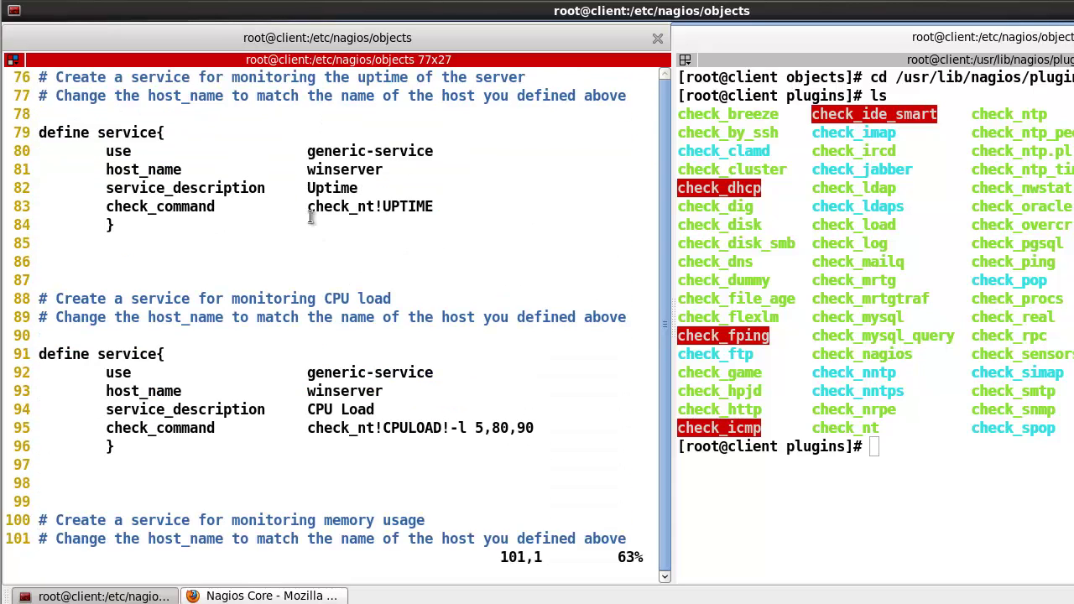
{"action": "left_click_drag", "start_coordinate": [307, 206], "coordinate": [362, 206]}
{"action": "left_click", "coordinate": [335, 200]}
{"action": "key", "text": "Down"}
{"action": "key", "text": "Down"}
{"action": "key", "text": "Down"}
{"action": "key", "text": "Down"}
{"action": "key", "text": "Down"}
{"action": "key", "text": "Down"}
{"action": "key", "text": "Down"}
{"action": "key", "text": "Down"}
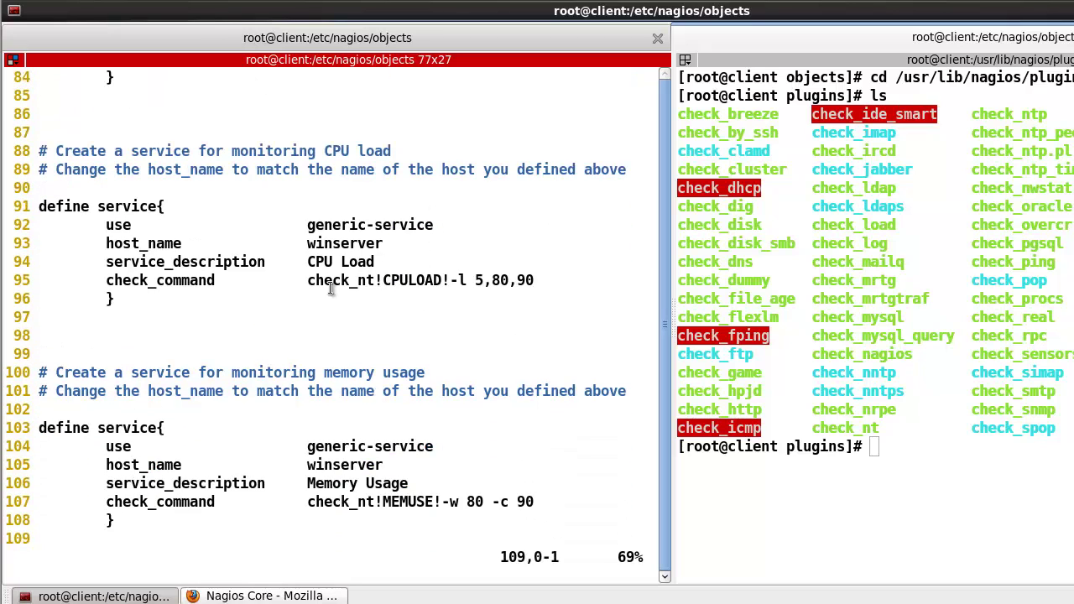
{"action": "left_click_drag", "start_coordinate": [331, 287], "coordinate": [449, 285]}
{"action": "left_click", "coordinate": [404, 328]}
Review the memory, C:\ drive space, W3SVC and Explorer service definitions through the end of windows.cfg
{"action": "key", "text": "Down"}
{"action": "key", "text": "Down"}
{"action": "key", "text": "Down"}
{"action": "key", "text": "Down"}
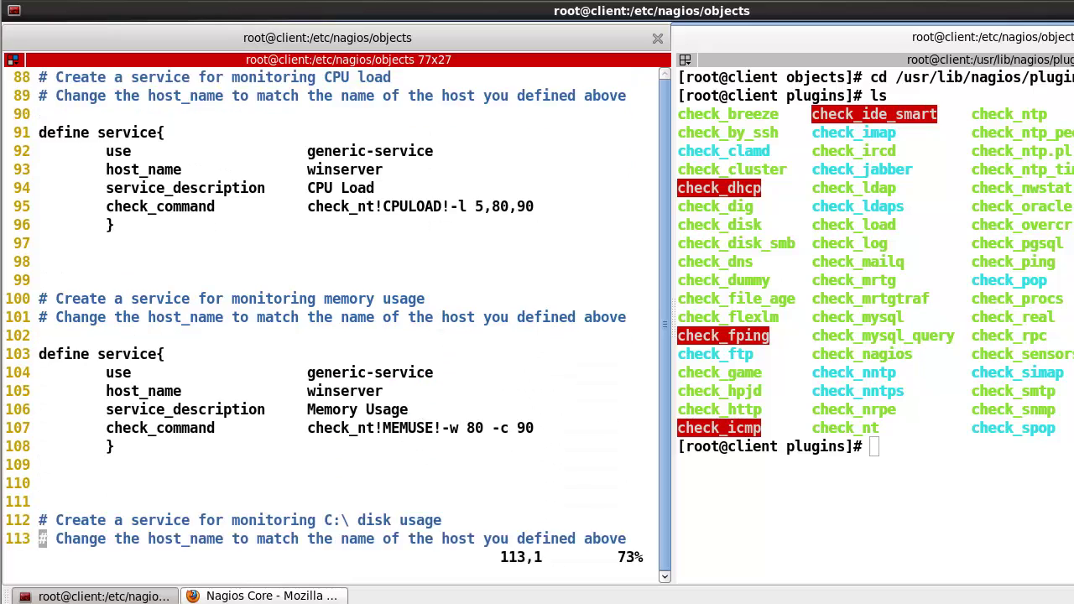
{"action": "key", "text": "Down"}
{"action": "key", "text": "Down"}
{"action": "key", "text": "Down"}
{"action": "key", "text": "Down"}
{"action": "key", "text": "Down"}
{"action": "key", "text": "Down"}
{"action": "key", "text": "Down"}
{"action": "key", "text": "Down"}
{"action": "key", "text": "Down"}
{"action": "key", "text": "Down"}
{"action": "key", "text": "Down"}
{"action": "key", "text": "Down"}
{"action": "key", "text": "Down"}
{"action": "key", "text": "Down"}
{"action": "key", "text": "Down"}
{"action": "key", "text": "Down"}
{"action": "key", "text": "Down"}
{"action": "key", "text": "Down"}
{"action": "key", "text": "Down"}
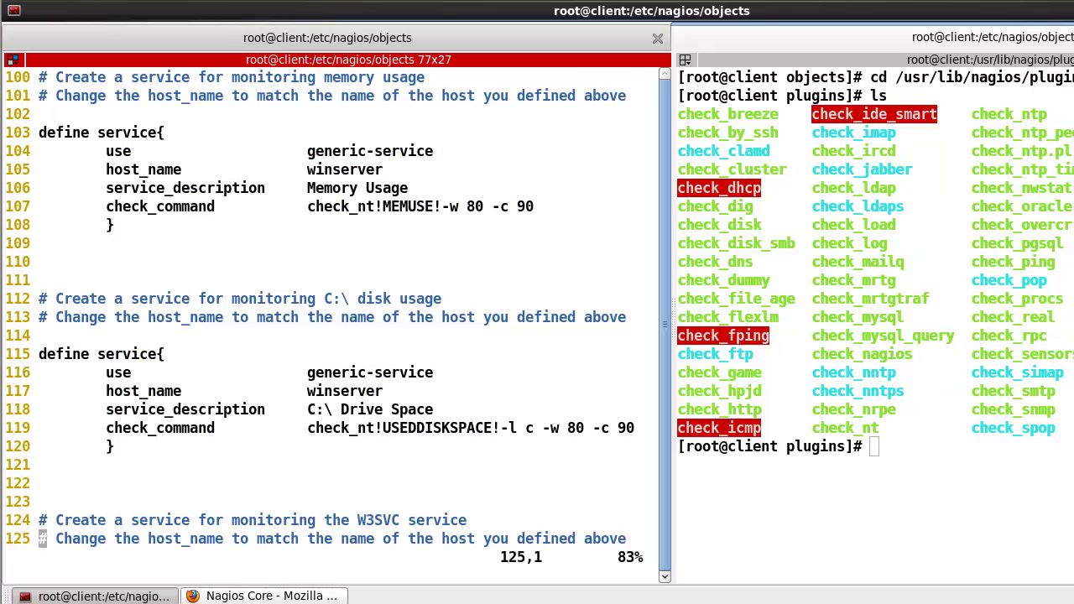
{"action": "key", "text": "Down"}
{"action": "key", "text": "Down"}
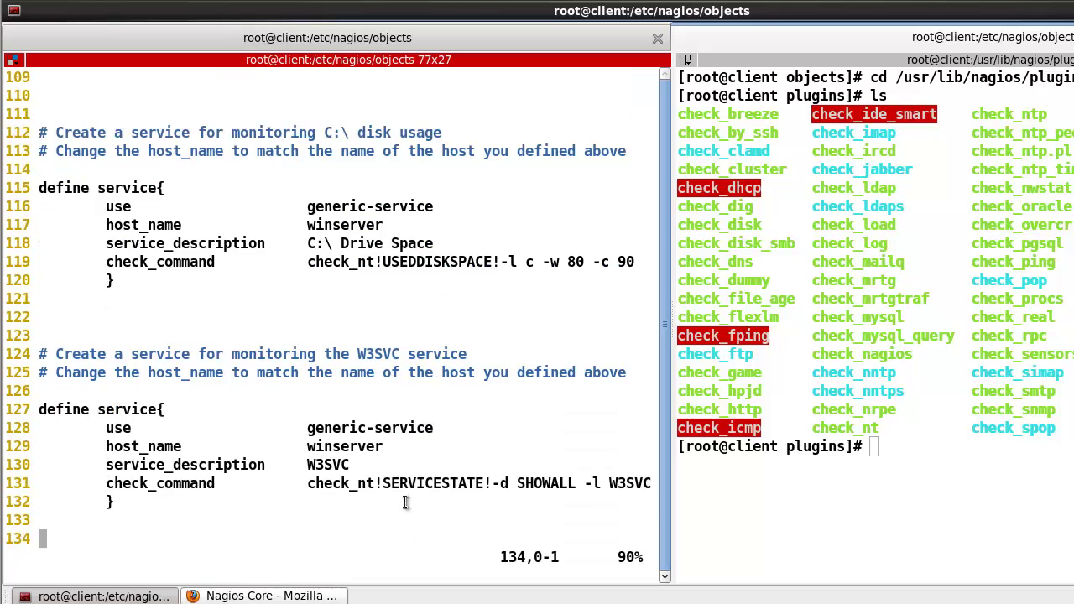
{"action": "left_click_drag", "start_coordinate": [390, 484], "coordinate": [493, 485]}
{"action": "key", "text": "Down"}
{"action": "key", "text": "Down"}
{"action": "key", "text": "Down"}
{"action": "key", "text": "Down"}
{"action": "key", "text": "Down"}
{"action": "key", "text": "Down"}
{"action": "key", "text": "Down"}
{"action": "key", "text": "Down"}
{"action": "key", "text": "Down"}
{"action": "key", "text": "Down"}
{"action": "key", "text": "Down"}
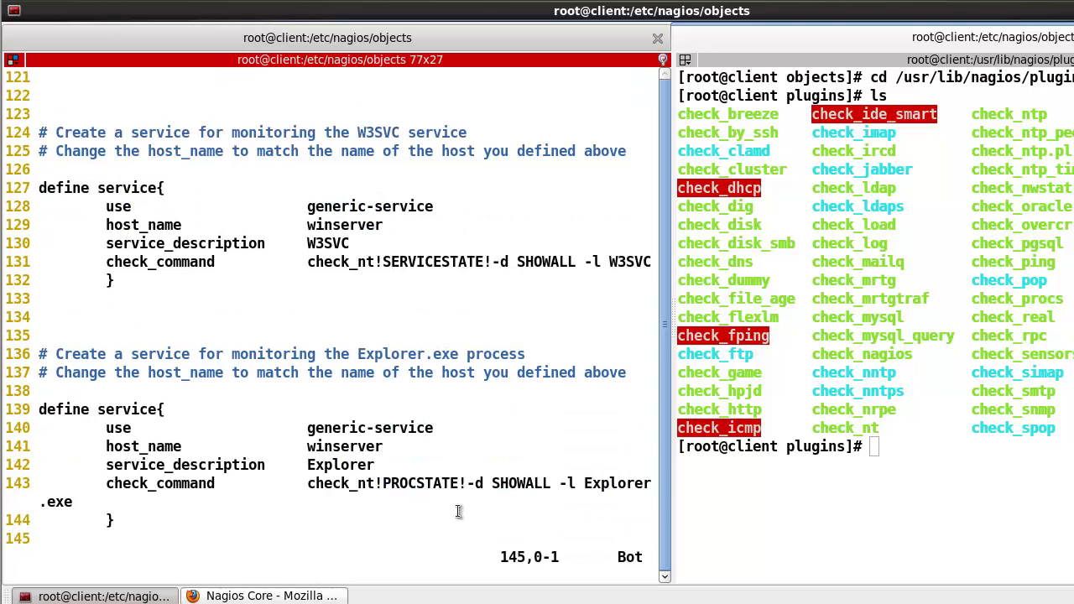
{"action": "left_click_drag", "start_coordinate": [382, 485], "coordinate": [461, 497]}
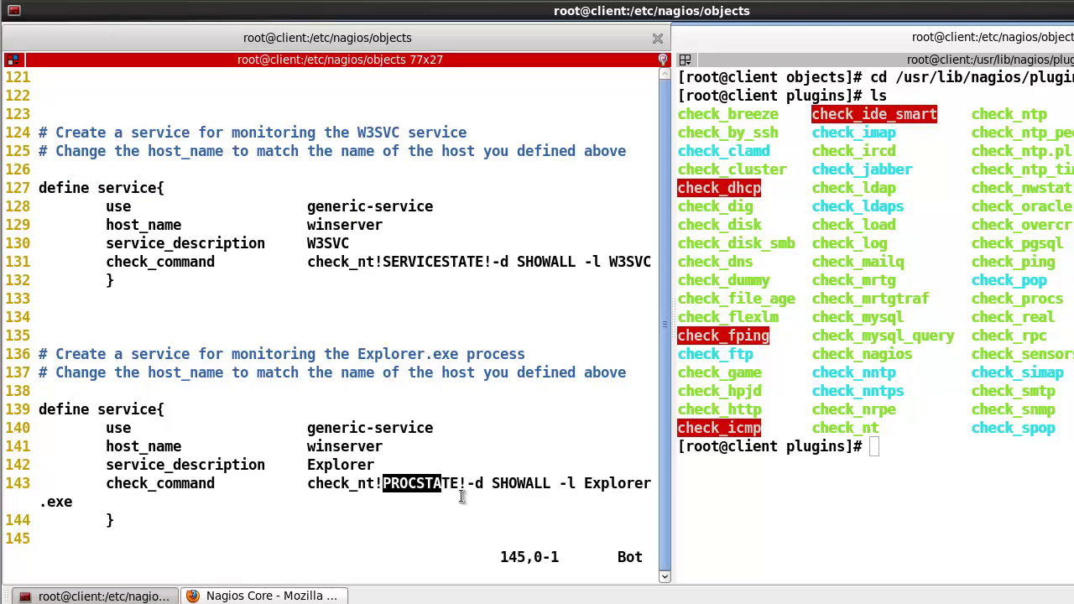
{"action": "left_click", "coordinate": [418, 486]}
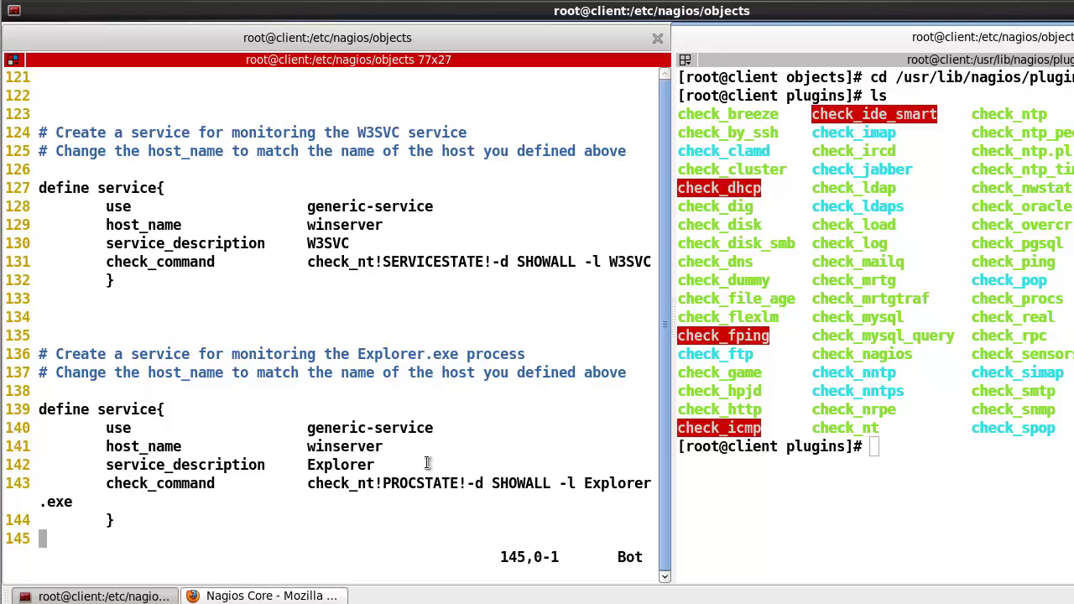
Save and close windows.cfg in vi, and clear the terminal
{"action": "type", "text": ":wq"}
{"action": "key", "text": "Return"}
{"action": "type", "text": "clear"}
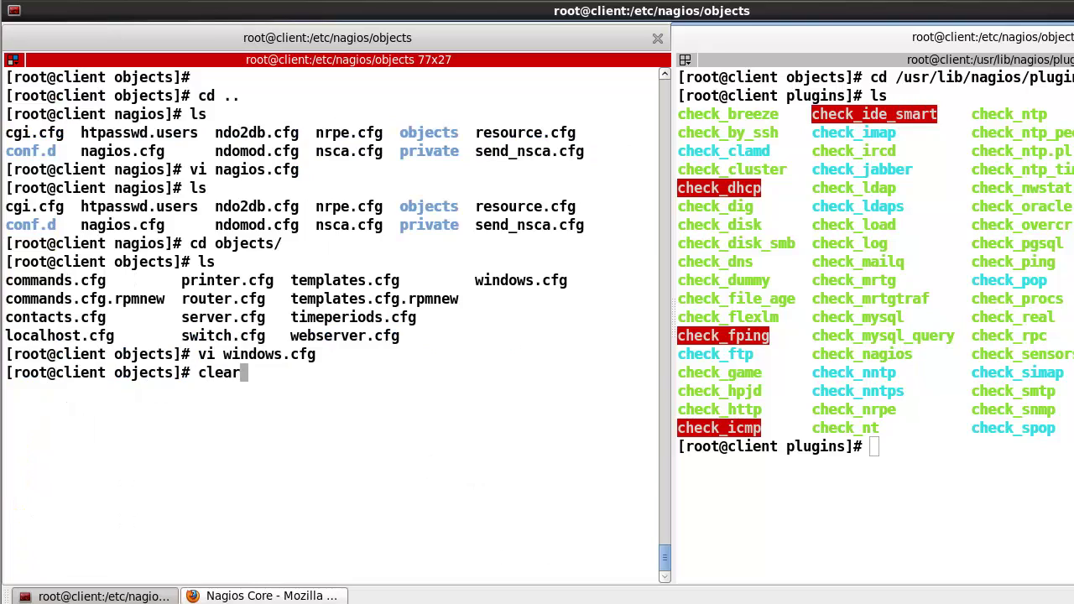
{"action": "key", "text": "Return"}
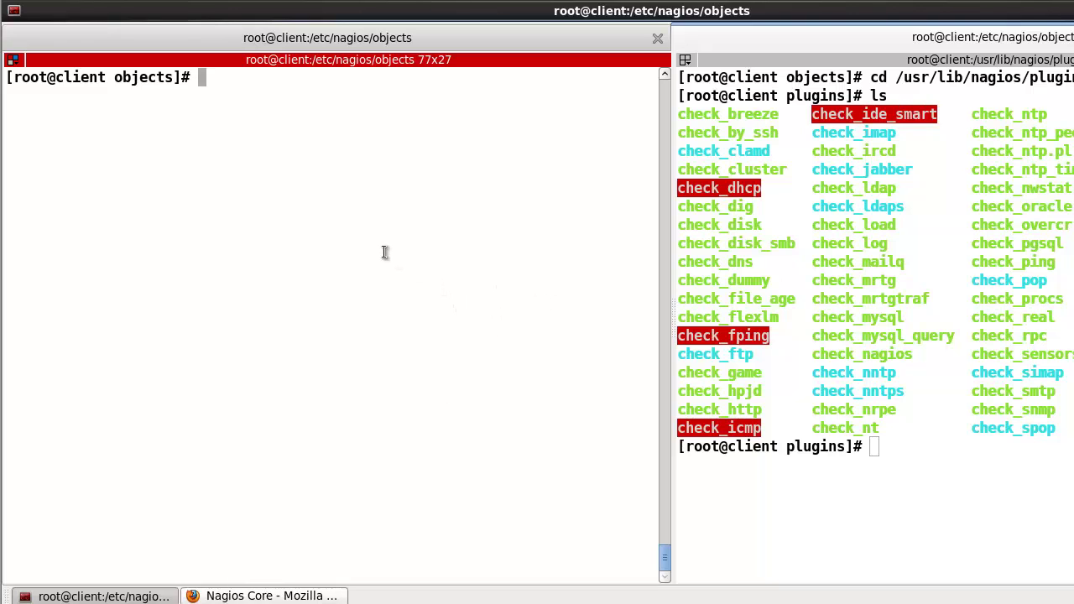
List the objects directory, go back up to the parent nagios directory, and list its files on a cleared terminal
{"action": "type", "text": "ls"}
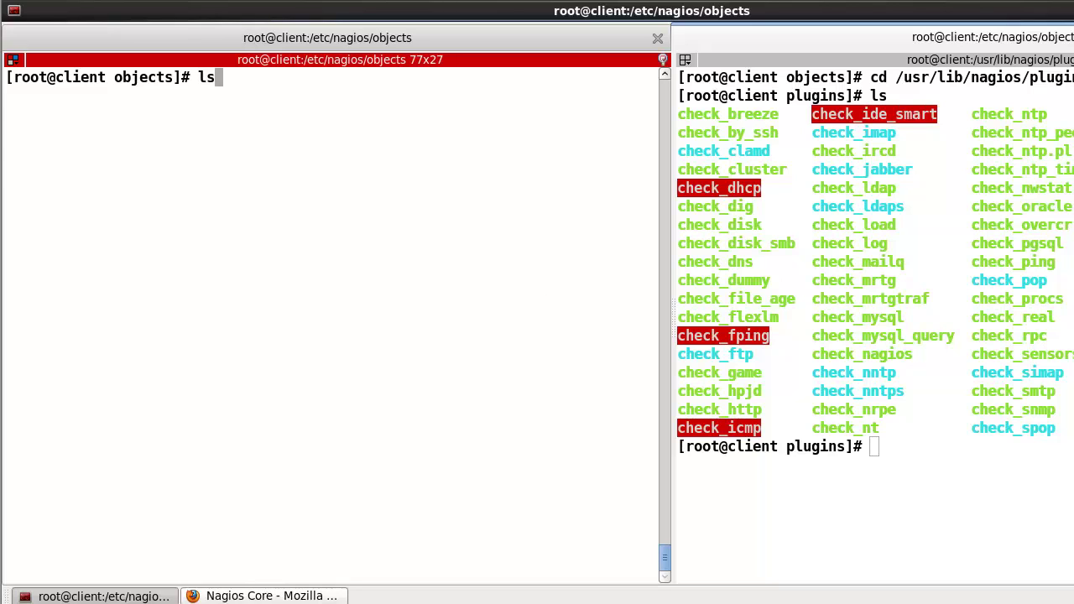
{"action": "key", "text": "Return"}
{"action": "type", "text": "cd .."}
{"action": "key", "text": "Return"}
{"action": "type", "text": "clear"}
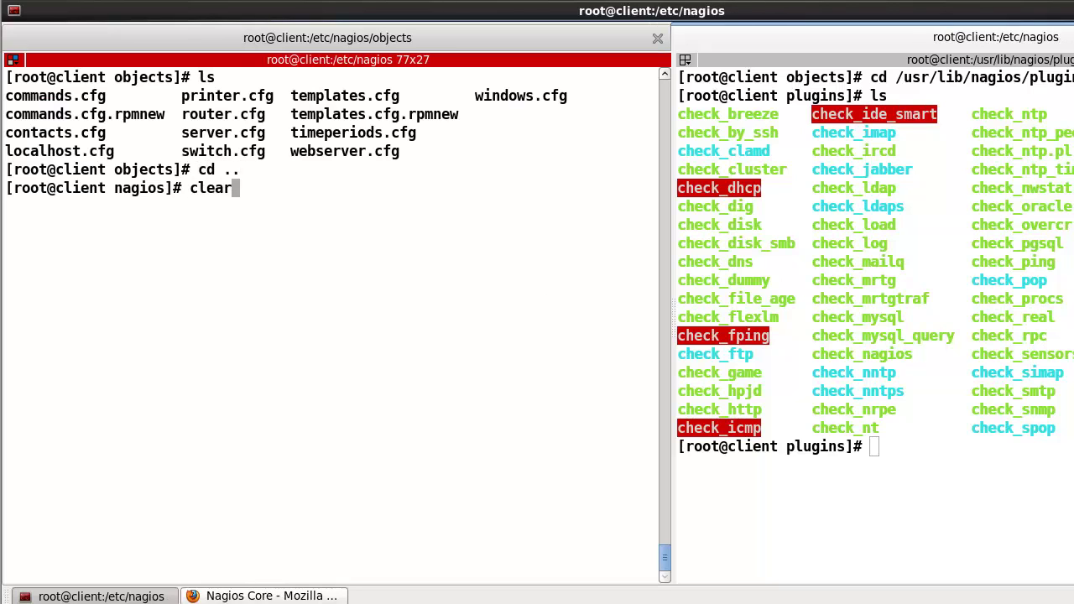
{"action": "key", "text": "Return"}
{"action": "type", "text": "ls"}
{"action": "key", "text": "Return"}
Verify the Nagios configuration with nagios -v nagios.cfg, check the warning and error totals, and clear the terminal
{"action": "type", "text": "nagi"}
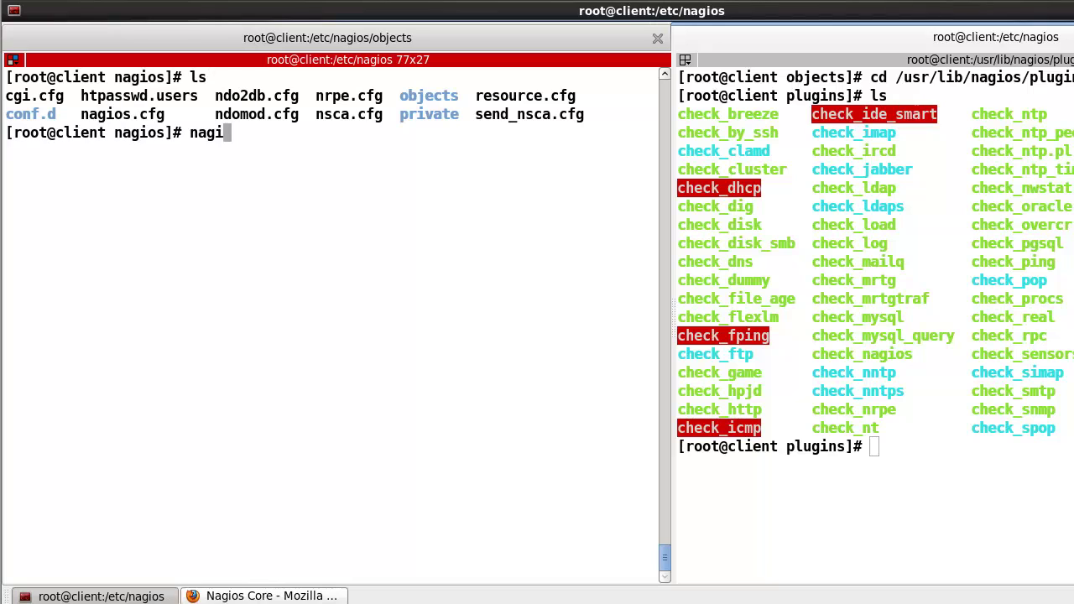
{"action": "type", "text": "os -v nagios.cfg"}
{"action": "key", "text": "Return"}
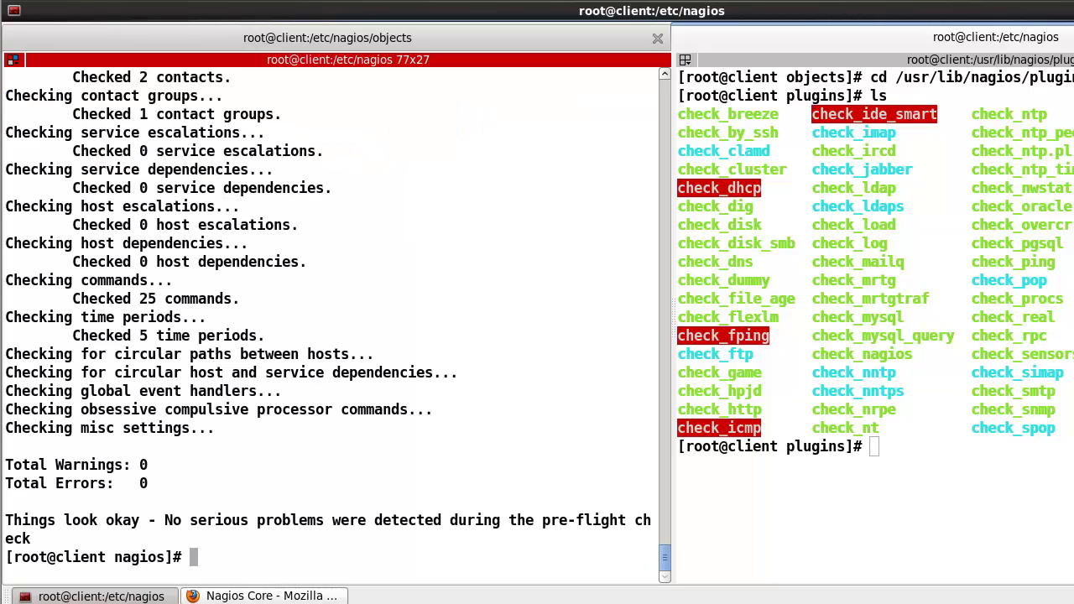
{"action": "left_click_drag", "start_coordinate": [58, 465], "coordinate": [92, 495]}
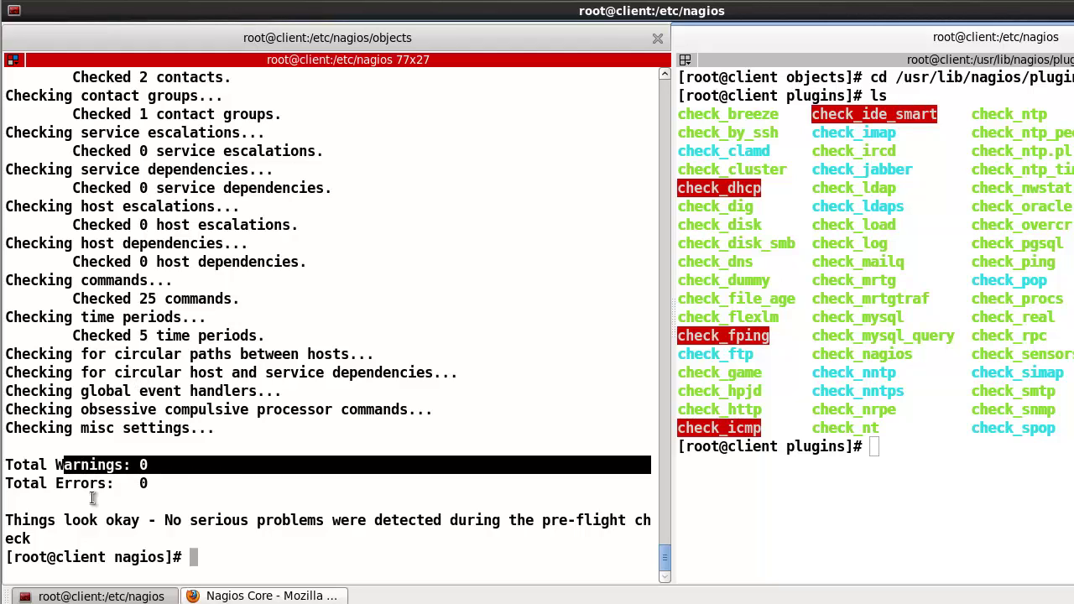
{"action": "double_click", "coordinate": [68, 484]}
{"action": "left_click", "coordinate": [172, 431]}
{"action": "type", "text": "clear"}
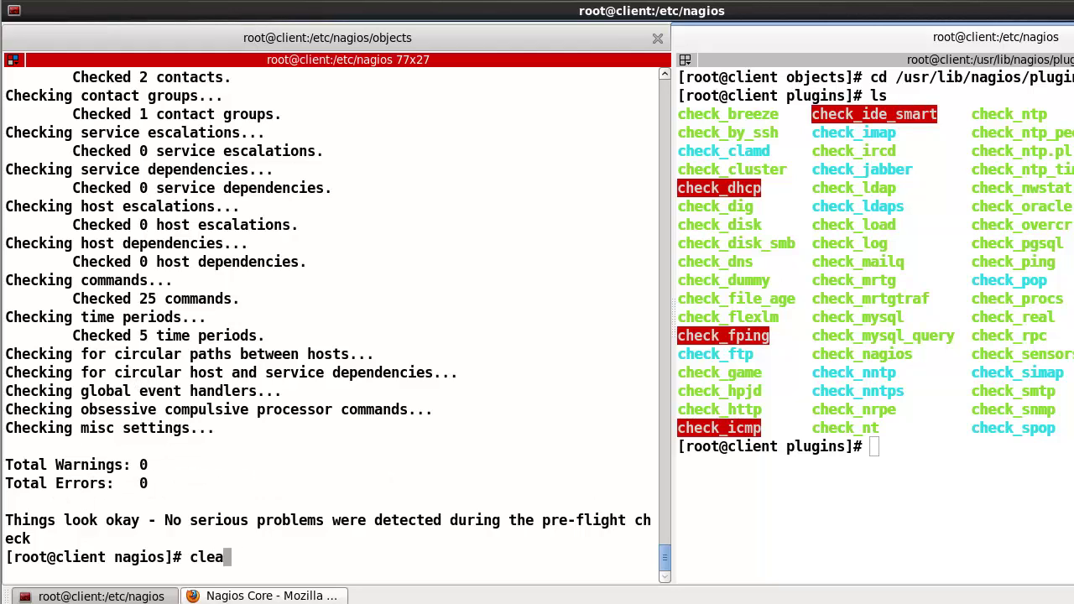
{"action": "key", "text": "Return"}
Restart the nagios and httpd services
{"action": "type", "text": "service n"}
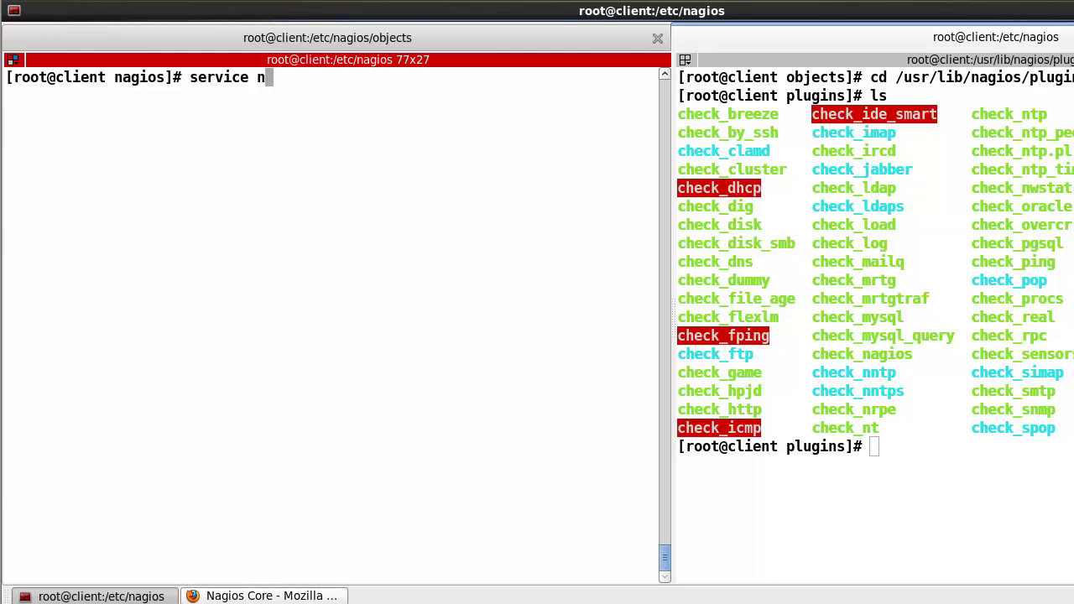
{"action": "type", "text": "agios restart"}
{"action": "key", "text": "Return"}
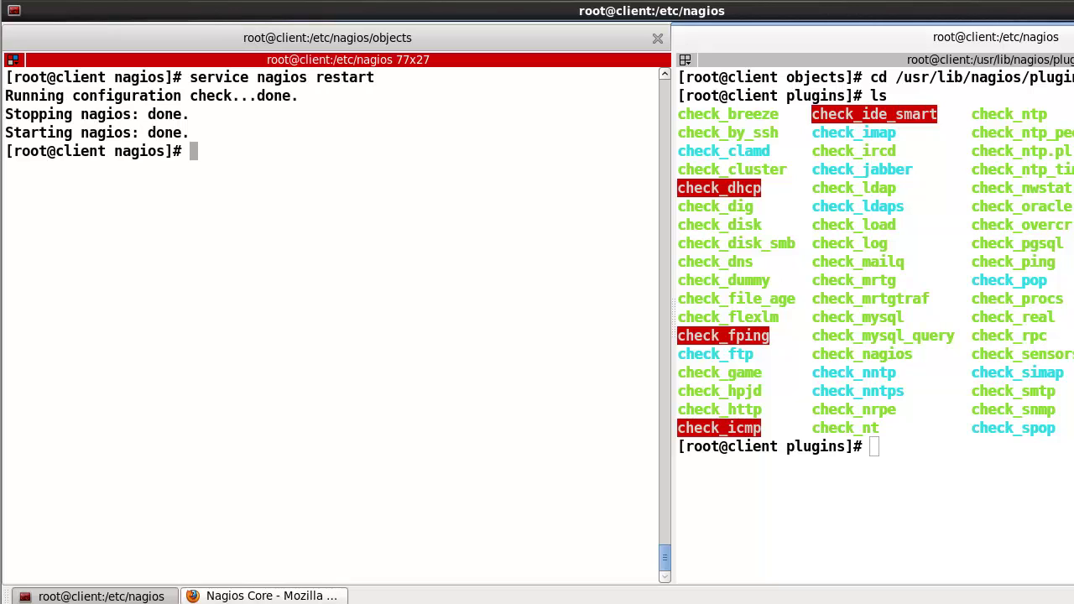
{"action": "type", "text": "service httpd restart"}
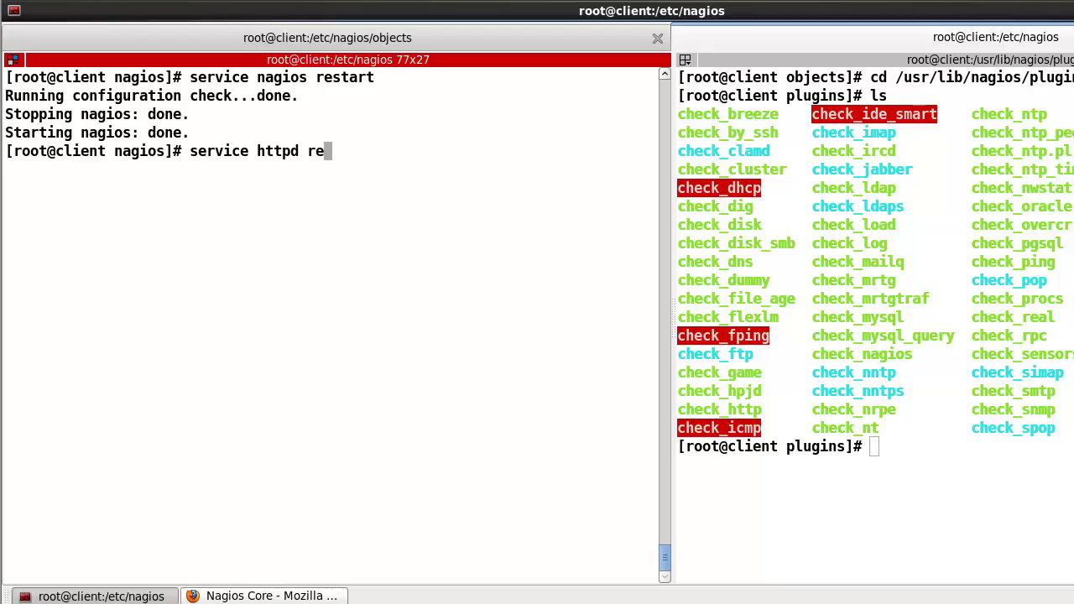
{"action": "key", "text": "Return"}
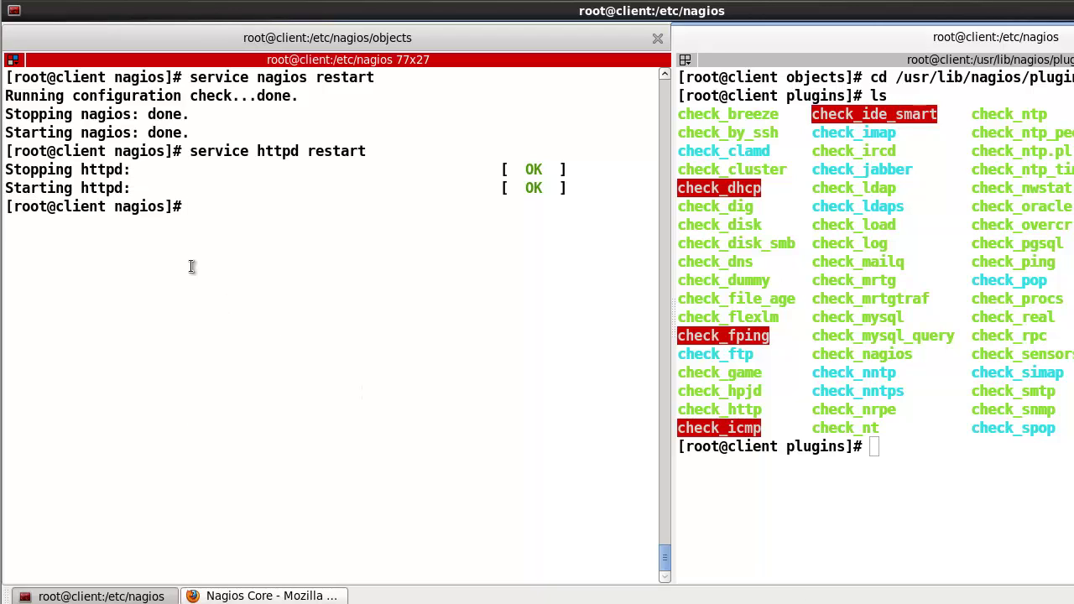
Test the connection to the Windows host with /usr/lib/nagios/plugins/check_nrpe -H 192.168.80.48 and inspect the reply
{"action": "type", "text": "/usr/lib/"}
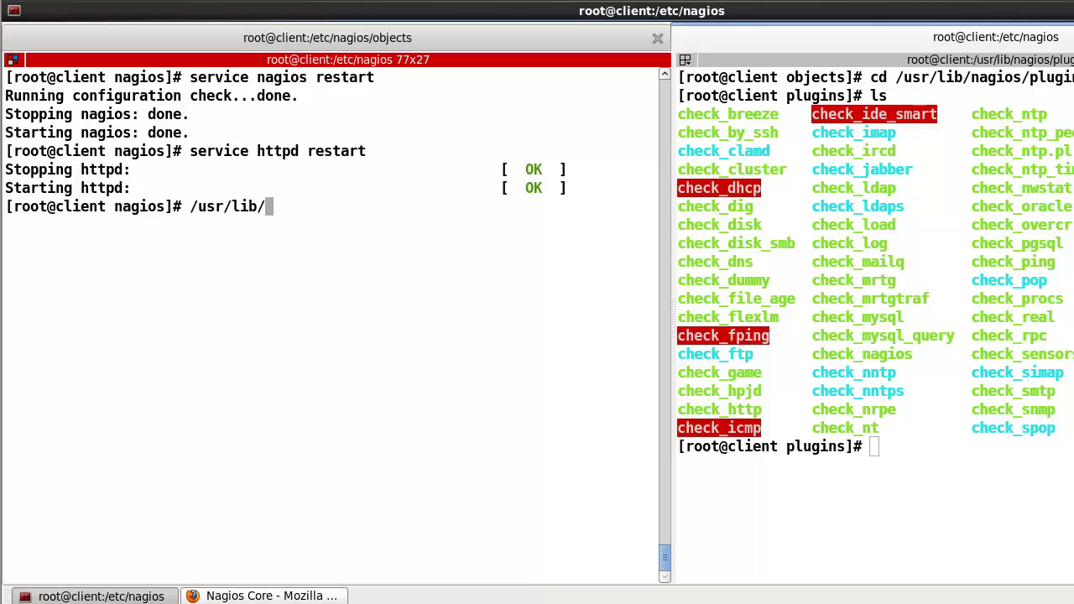
{"action": "type", "text": "nag"}
{"action": "key", "text": "Tab"}
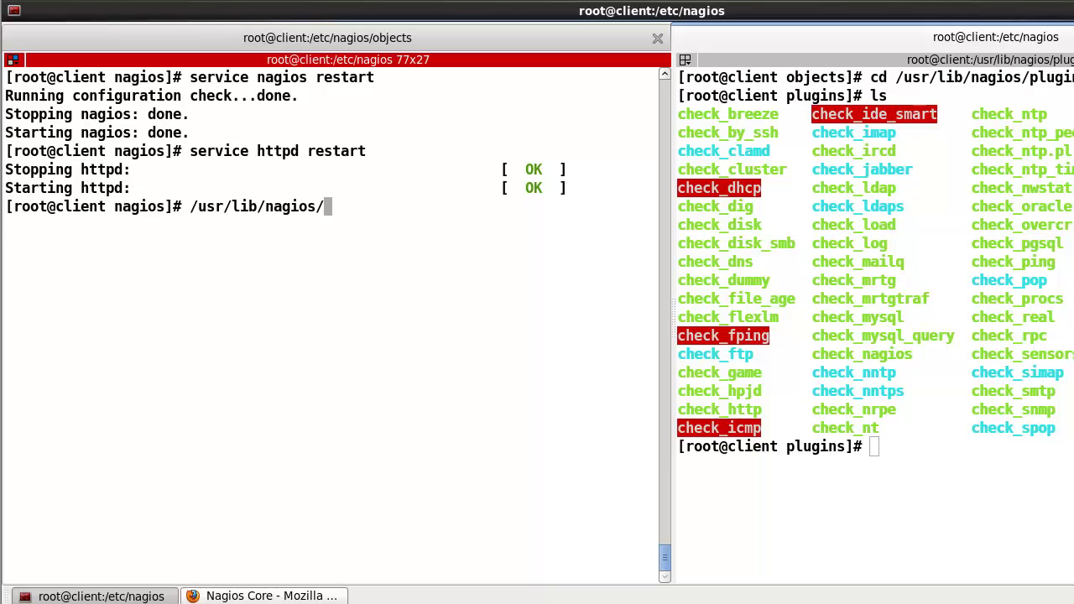
{"action": "type", "text": "pl"}
{"action": "key", "text": "Tab"}
{"action": "type", "text": "ch"}
{"action": "key", "text": "Tab"}
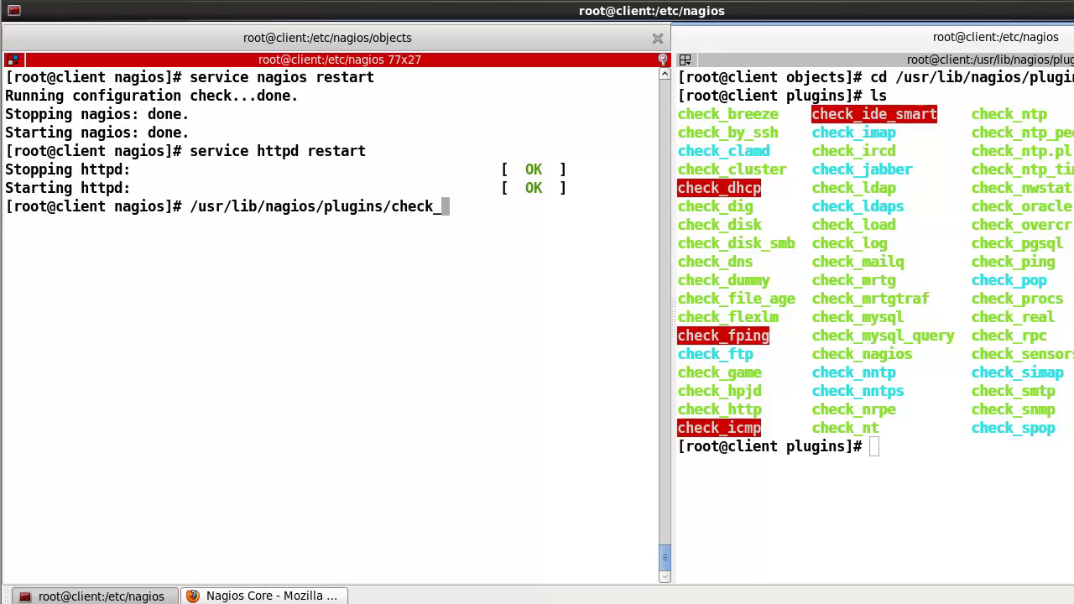
{"action": "type", "text": "n"}
{"action": "key", "text": "Tab"}
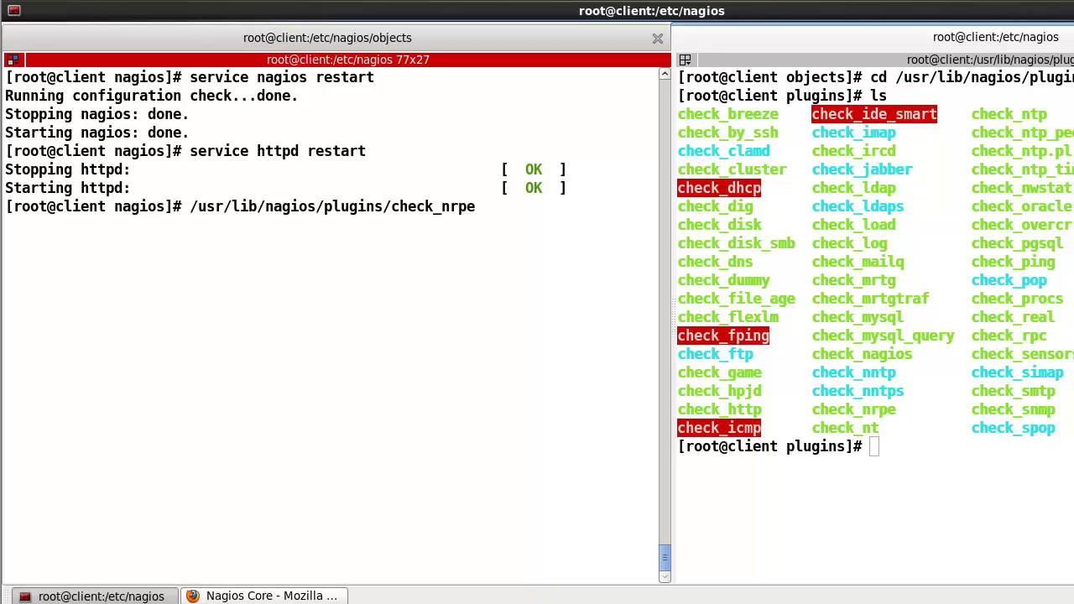
{"action": "type", "text": "-H 192.168"}
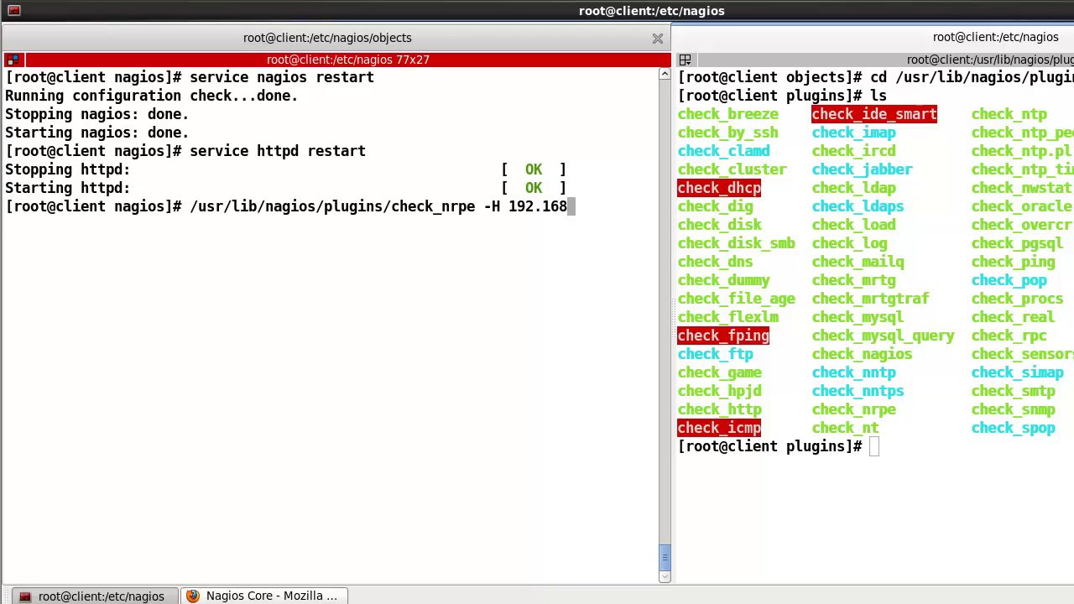
{"action": "type", "text": ".80.48"}
{"action": "key", "text": "Return"}
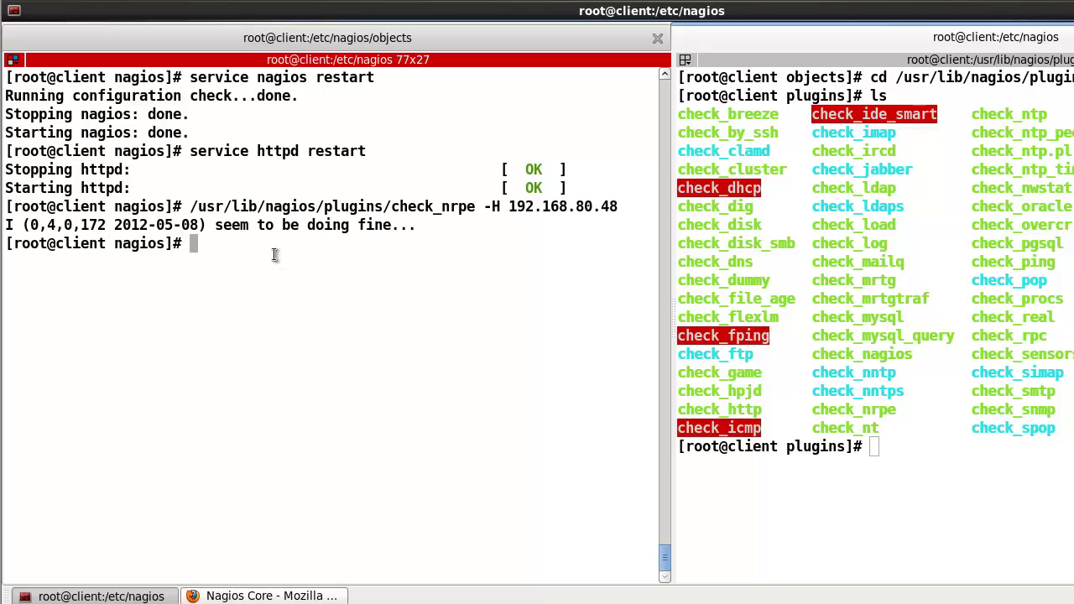
{"action": "left_click_drag", "start_coordinate": [218, 225], "coordinate": [326, 225]}
{"action": "left_click", "coordinate": [323, 225]}
Switch to Firefox, reload localhost/nagios, and examine the host and service totals in the Tactical Overview
{"action": "left_click", "coordinate": [270, 596]}
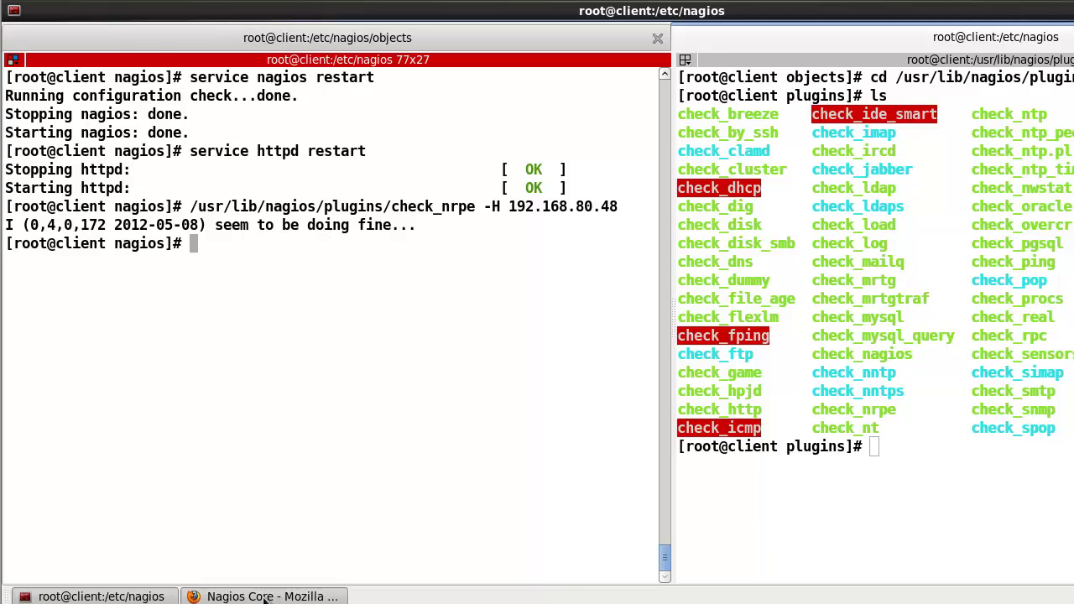
{"action": "left_click", "coordinate": [194, 81]}
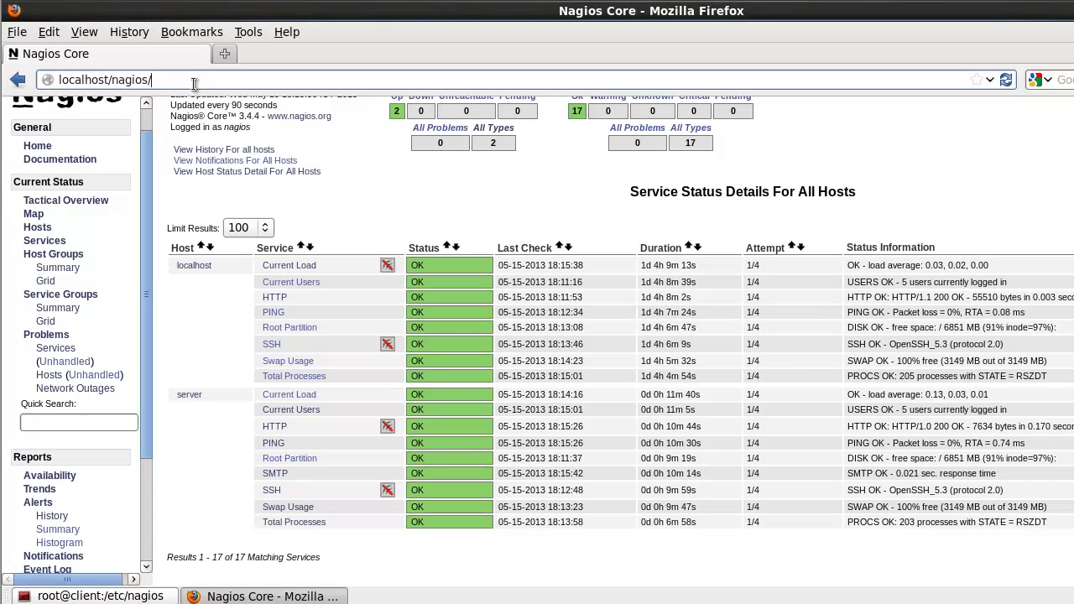
{"action": "key", "text": "Return"}
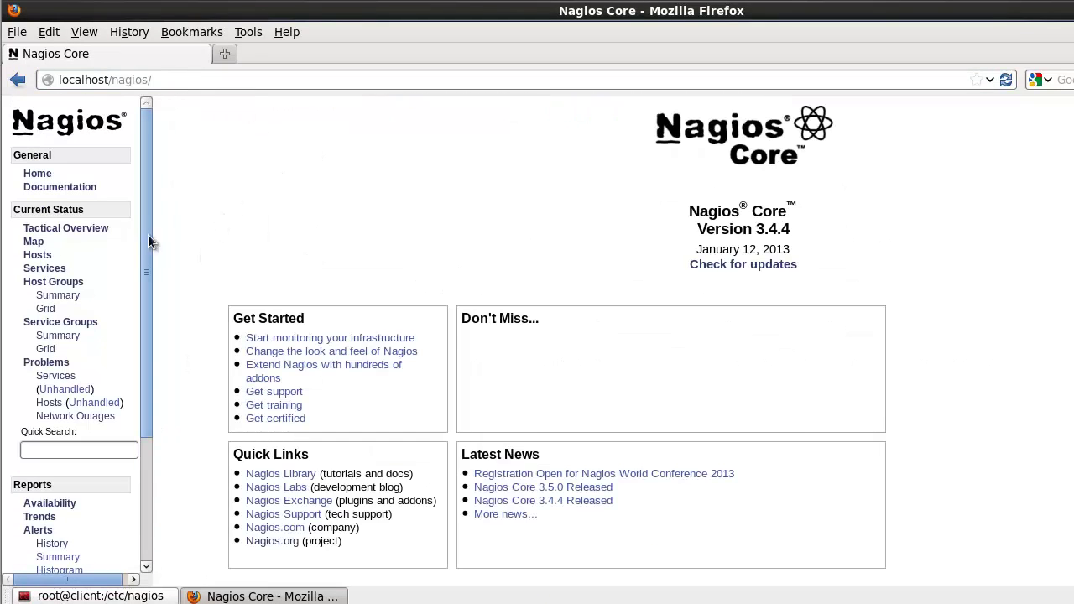
{"action": "left_click", "coordinate": [59, 232]}
{"action": "scroll", "coordinate": [480, 257], "scroll_direction": "down", "scroll_amount": 1}
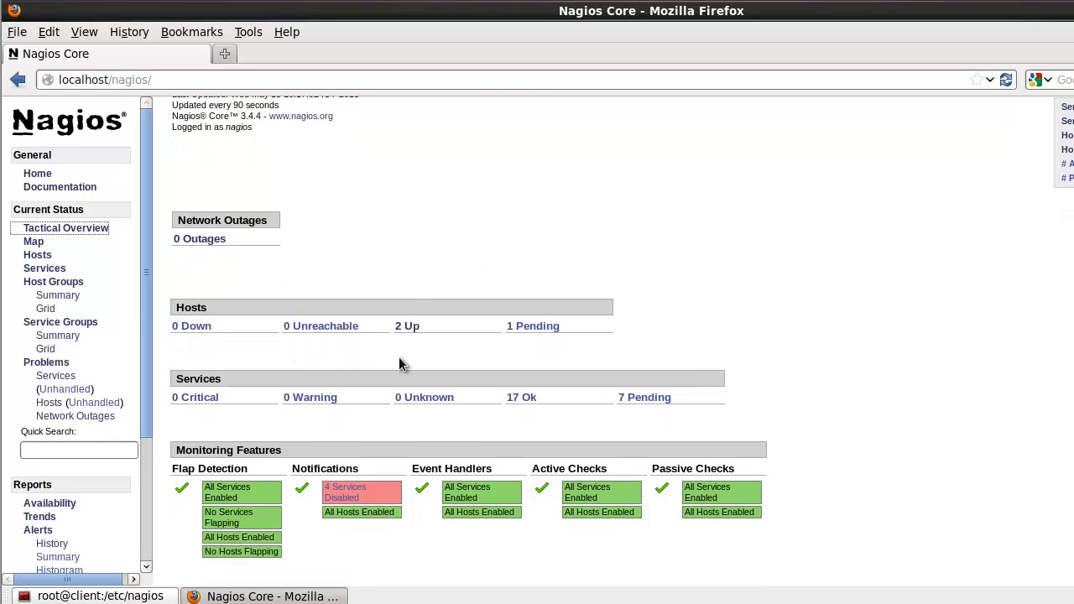
Examine the host status list and the winserver details on the network map
{"action": "left_click", "coordinate": [38, 256]}
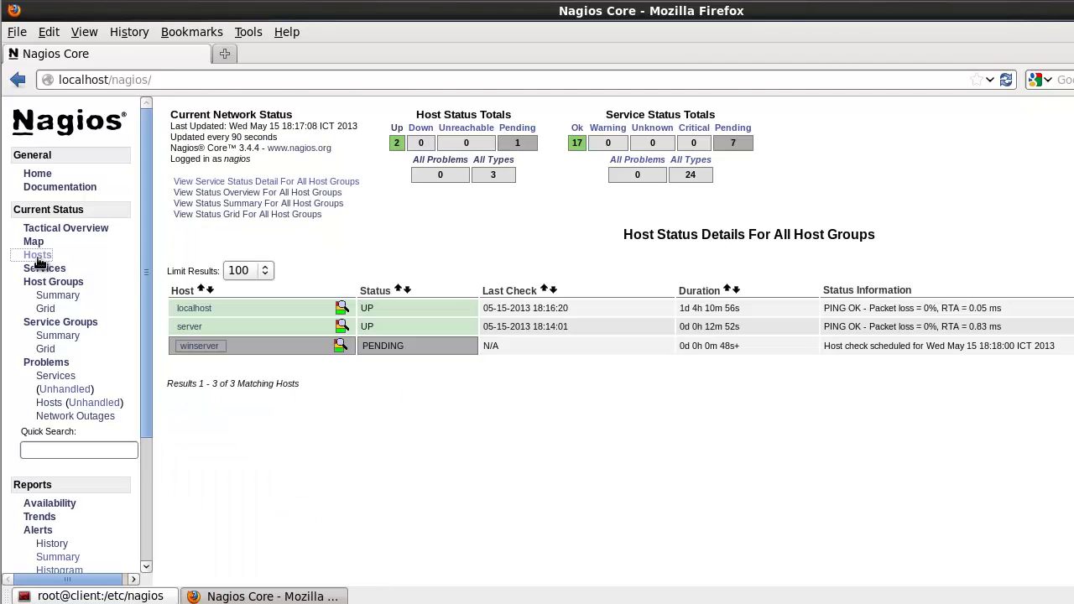
{"action": "left_click", "coordinate": [37, 242]}
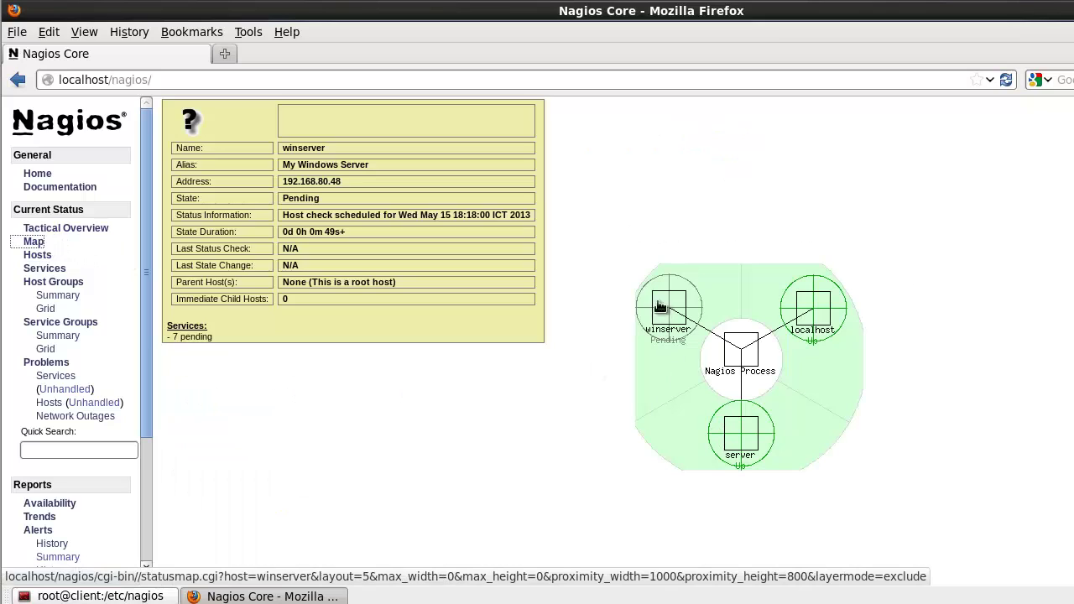
{"action": "left_click", "coordinate": [213, 333]}
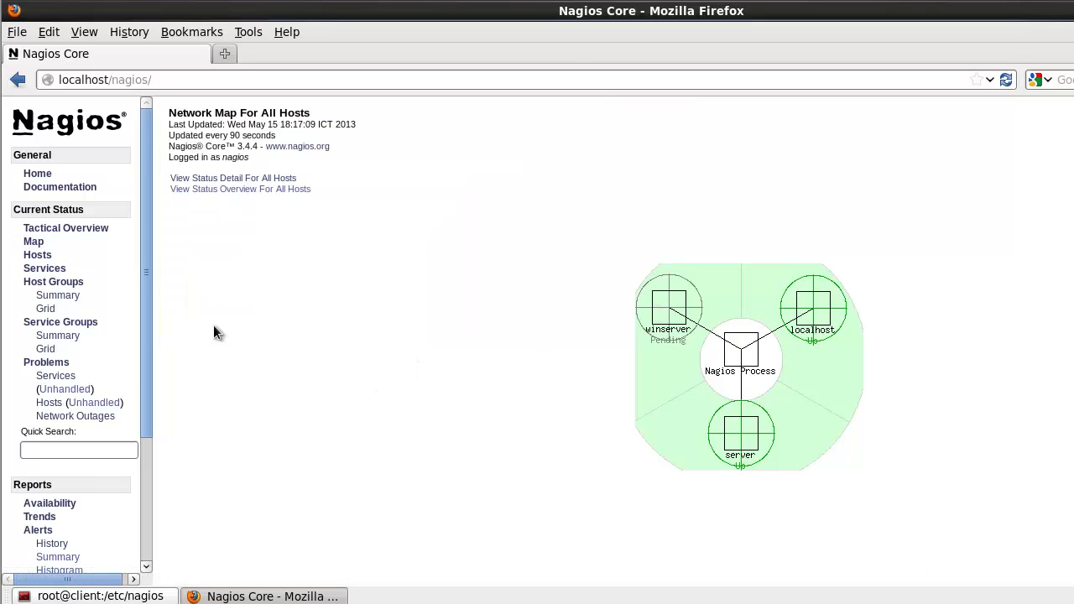
Open the winserver host's information from the host list and re-schedule its next check
{"action": "left_click", "coordinate": [37, 255]}
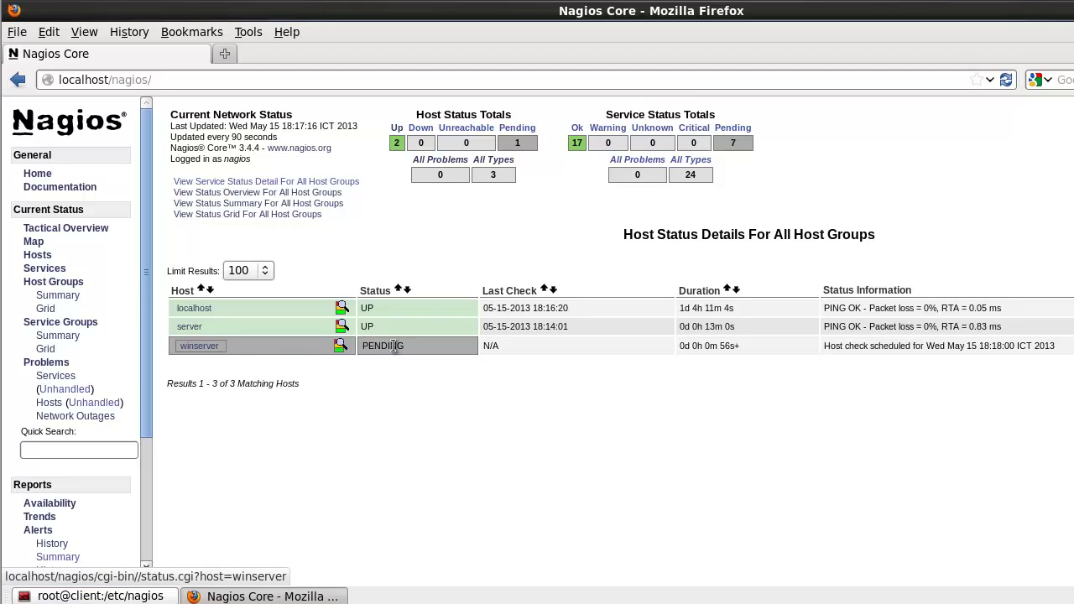
{"action": "left_click", "coordinate": [199, 347]}
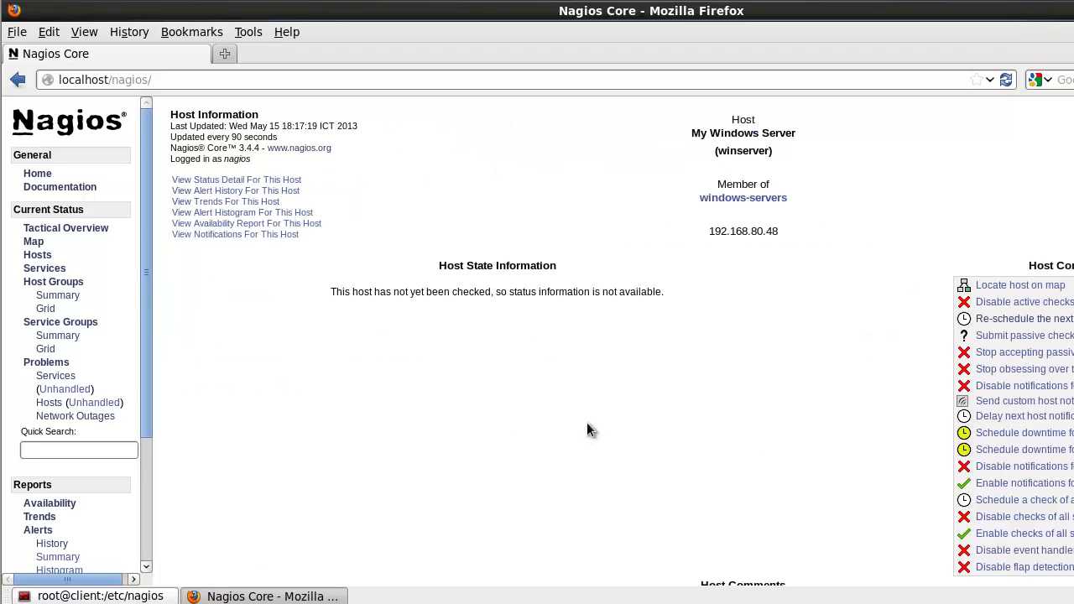
{"action": "scroll", "coordinate": [839, 327], "scroll_direction": "down", "scroll_amount": 2}
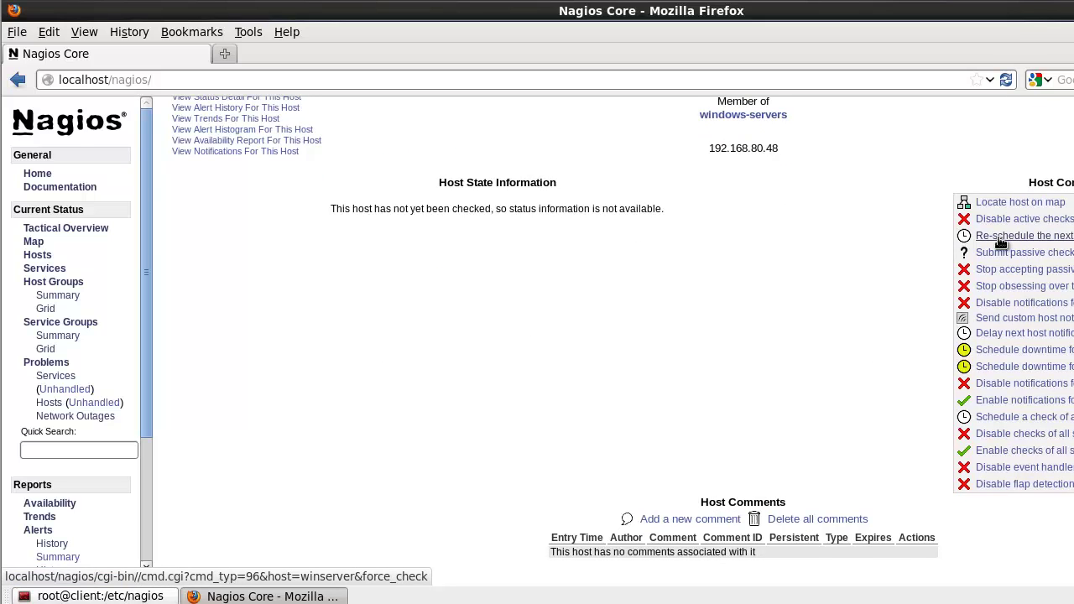
{"action": "left_click", "coordinate": [1000, 242]}
{"action": "left_click", "coordinate": [511, 329]}
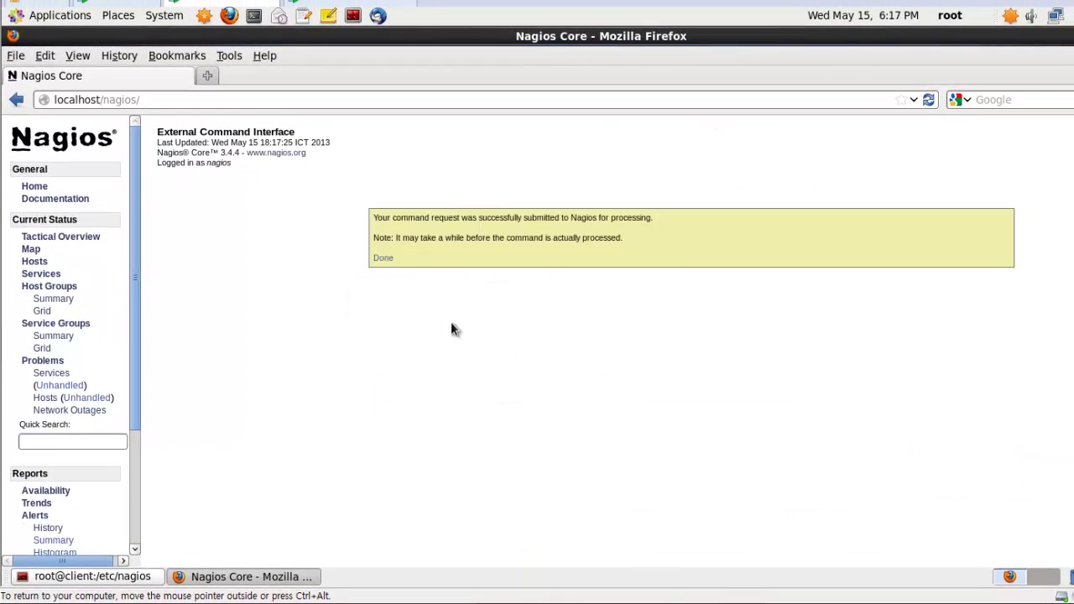
{"action": "left_click", "coordinate": [383, 259]}
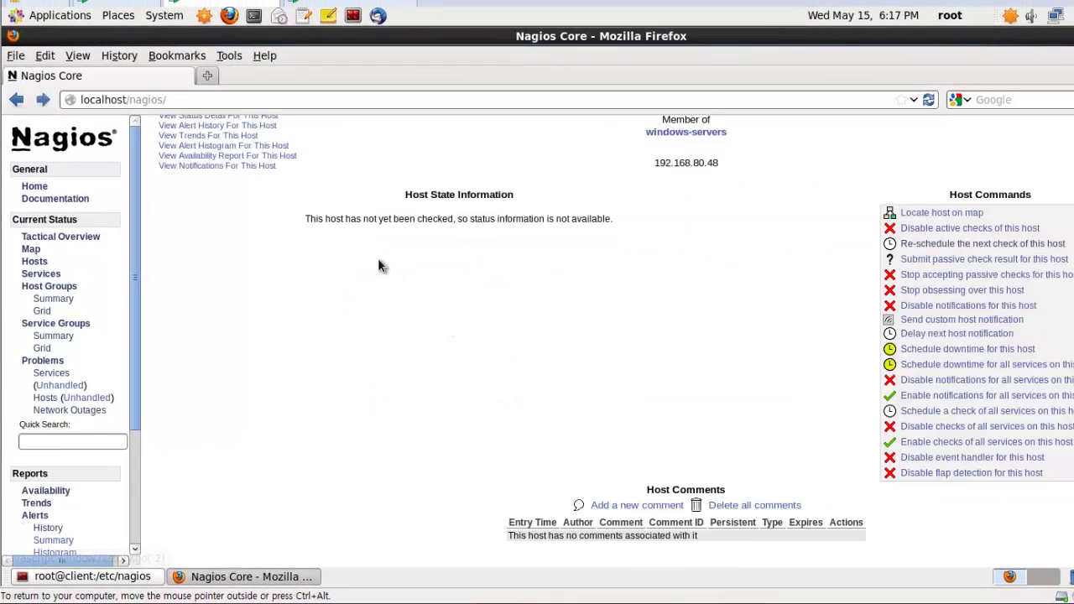
Re-schedule the winserver host's check a second time and review its status in the host list and host information
{"action": "left_click", "coordinate": [923, 245]}
{"action": "left_click", "coordinate": [472, 329]}
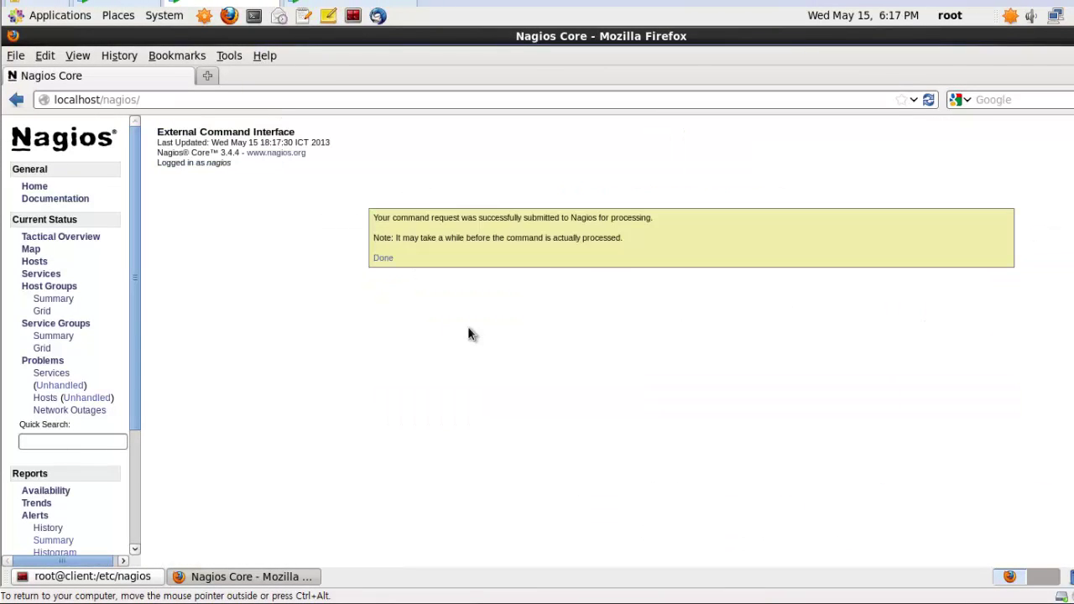
{"action": "left_click", "coordinate": [382, 260]}
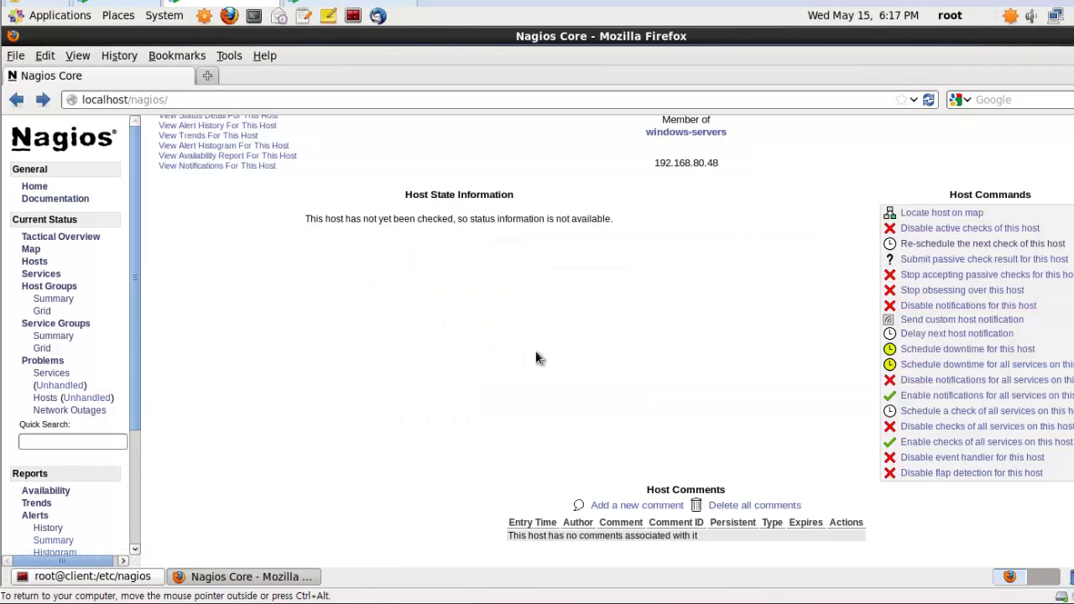
{"action": "left_click", "coordinate": [34, 262]}
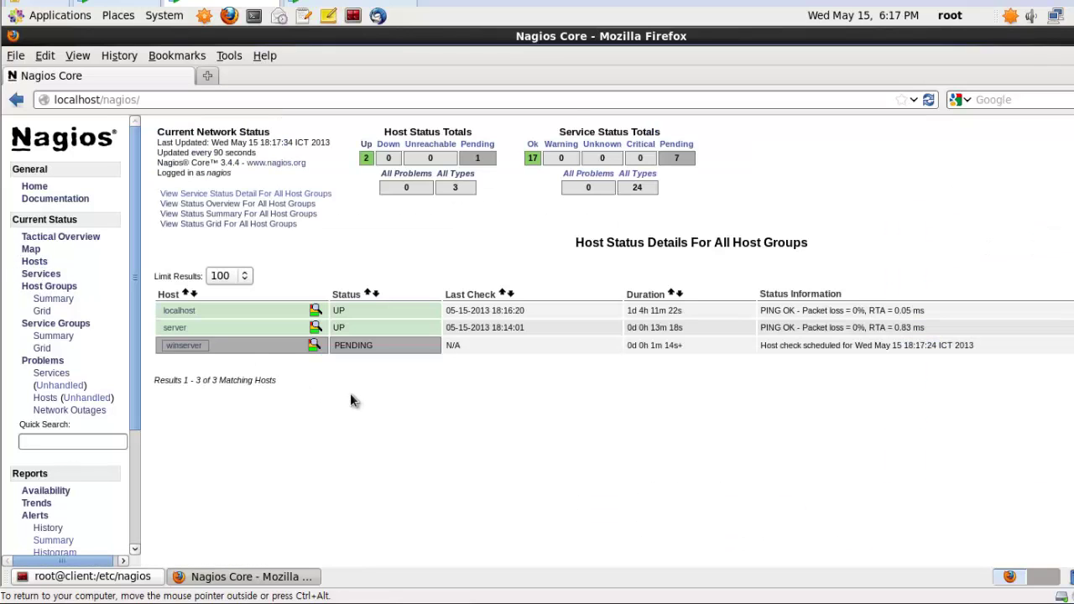
{"action": "left_click", "coordinate": [184, 347]}
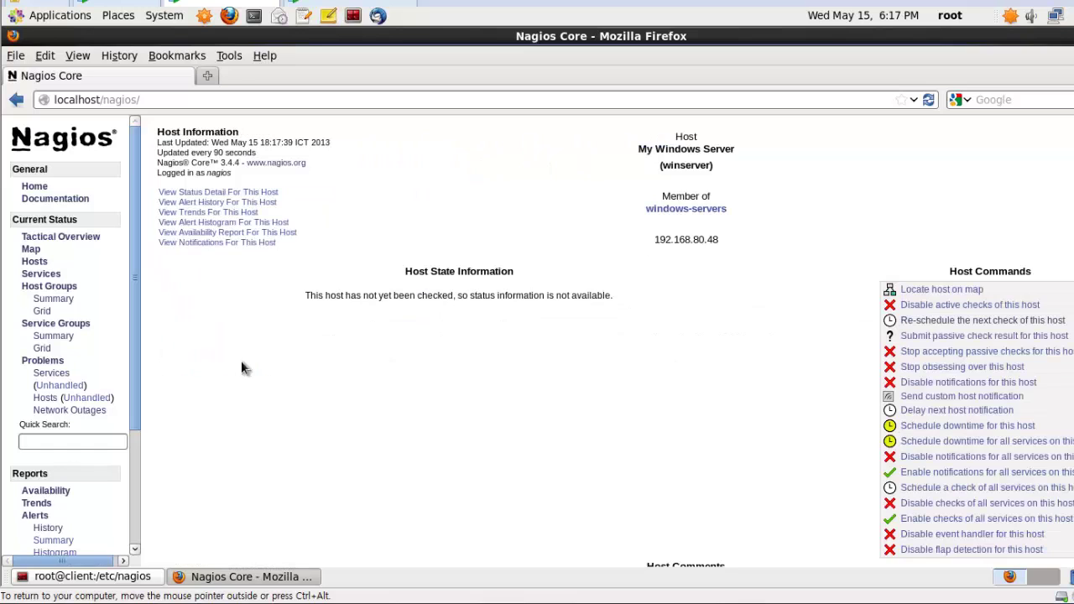
Open winserver's C:\ Drive Space service from the services list and submit a re-schedule of its next check twice
{"action": "left_click", "coordinate": [40, 273]}
{"action": "scroll", "coordinate": [354, 411], "scroll_direction": "down", "scroll_amount": 3}
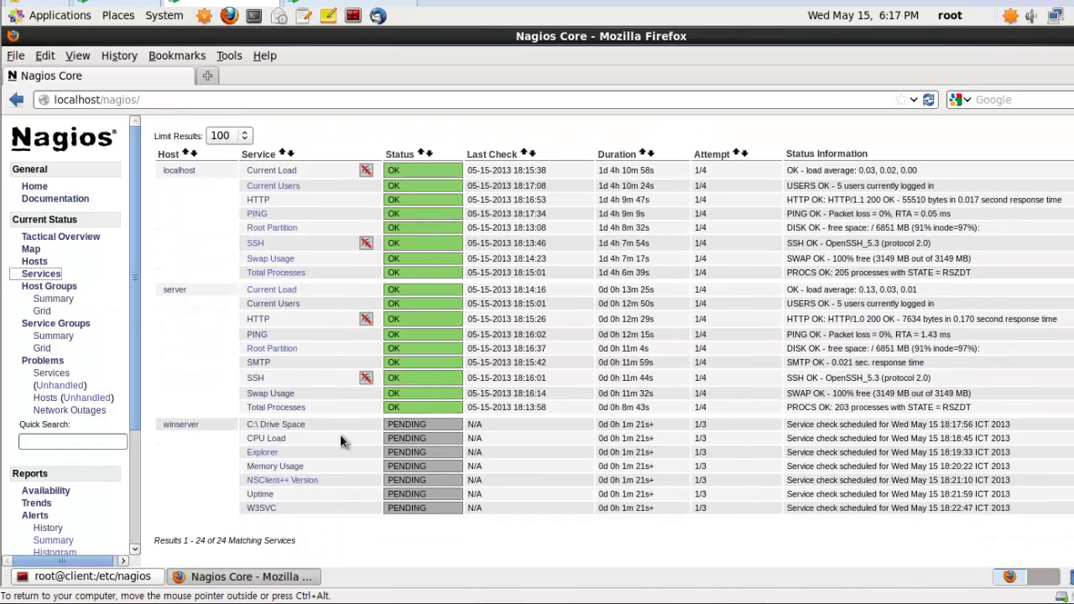
{"action": "left_click", "coordinate": [285, 427]}
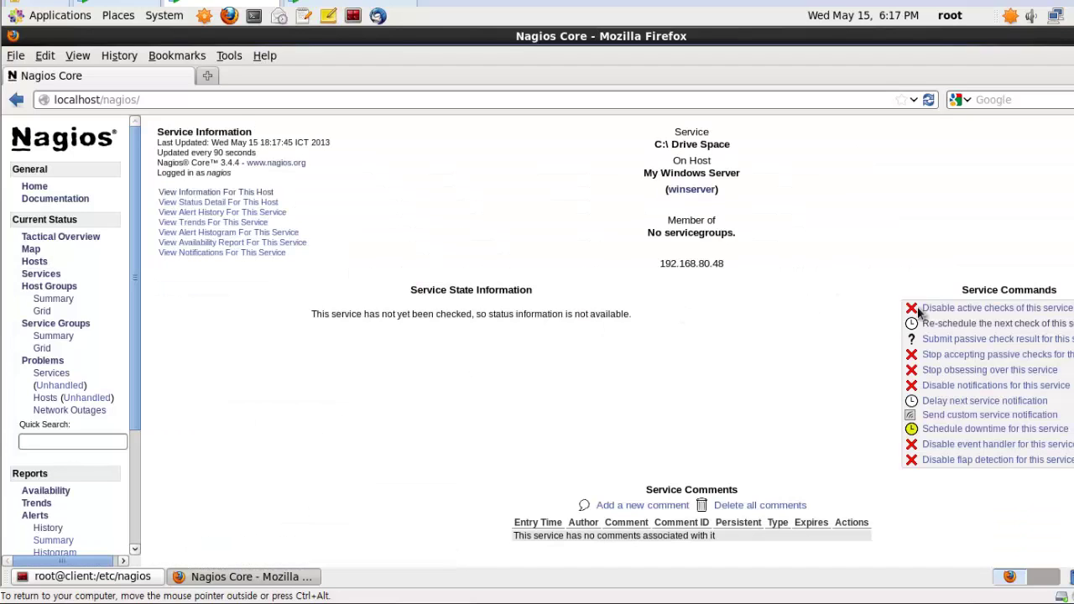
{"action": "left_click", "coordinate": [931, 324]}
{"action": "left_click", "coordinate": [472, 348]}
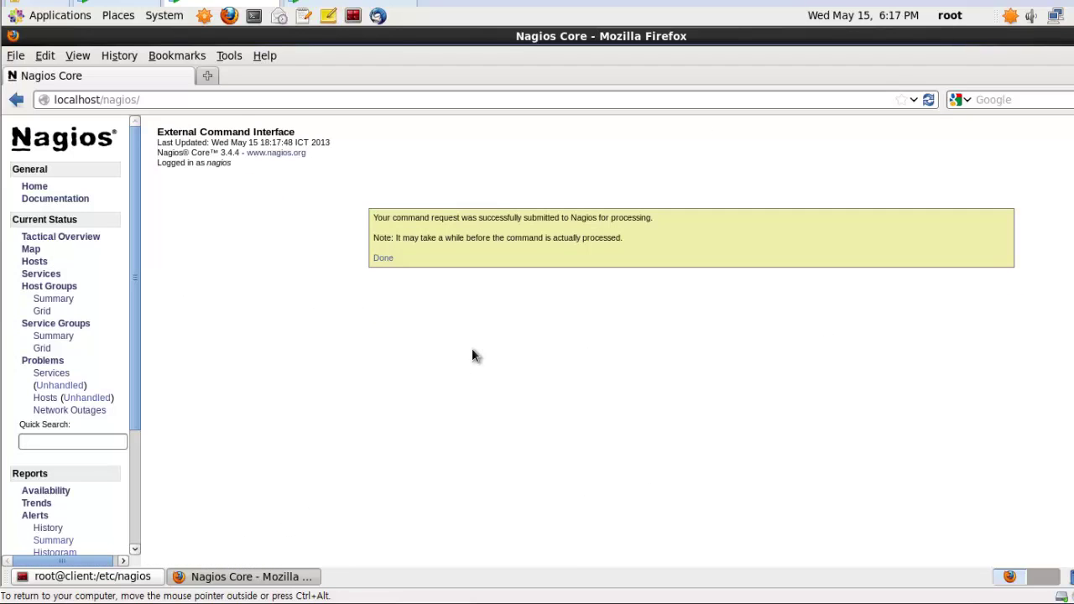
{"action": "left_click", "coordinate": [383, 260]}
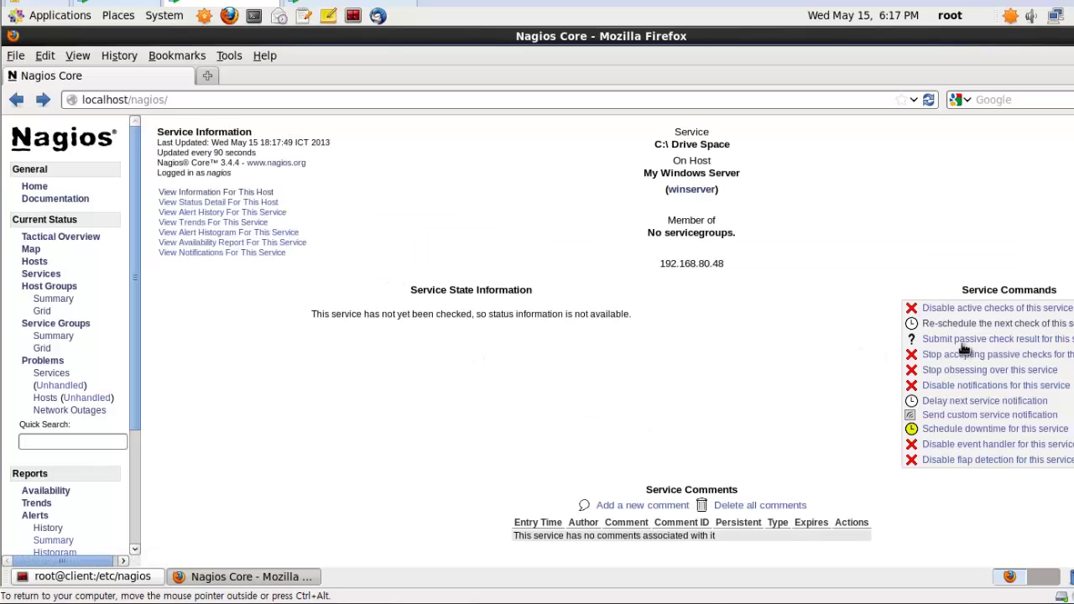
{"action": "left_click", "coordinate": [948, 324]}
{"action": "left_click", "coordinate": [470, 348]}
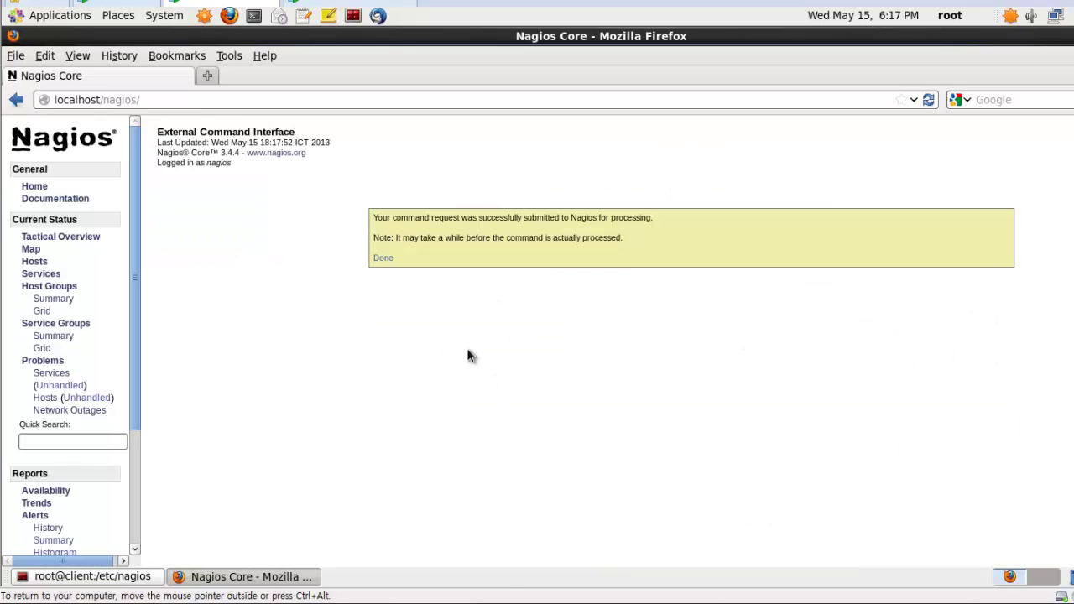
Review the C:\ Drive Space service's state information and winserver's entries in the services list
{"action": "left_click", "coordinate": [383, 259]}
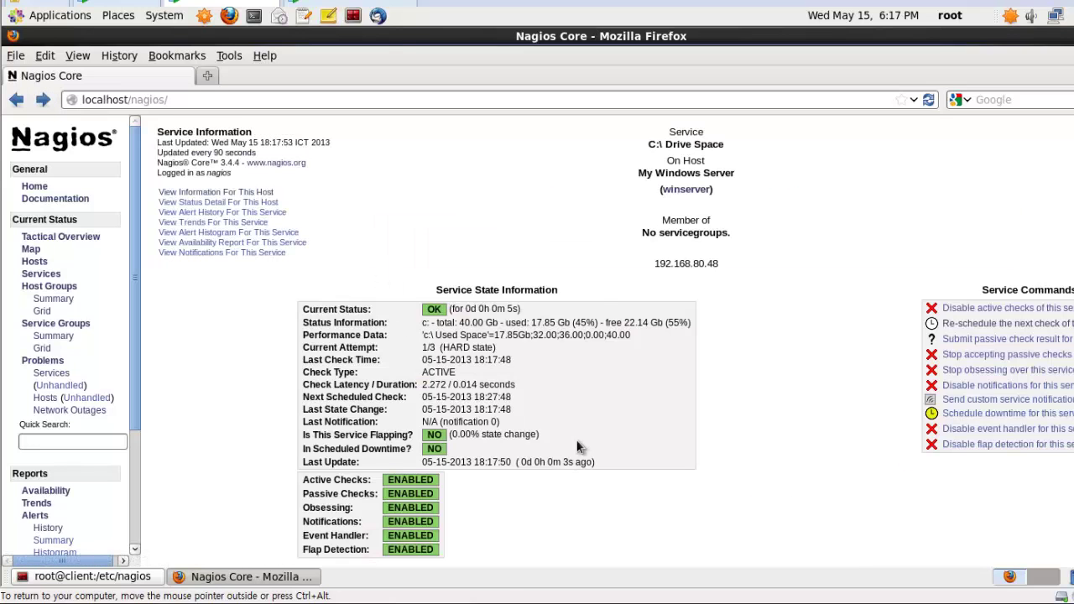
{"action": "scroll", "coordinate": [381, 317], "scroll_direction": "down", "scroll_amount": 1}
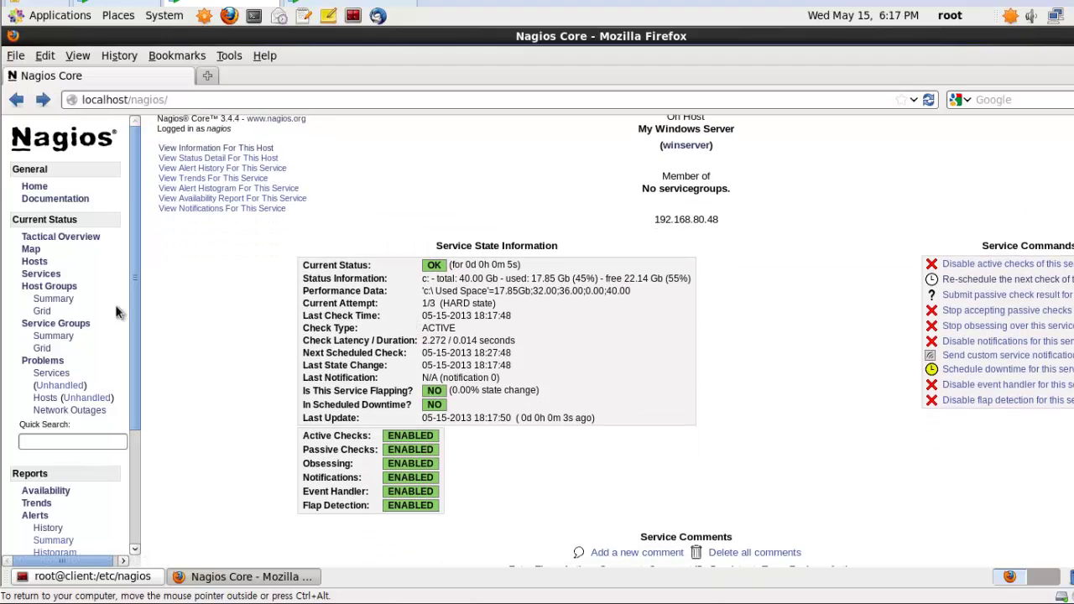
{"action": "left_click", "coordinate": [40, 273]}
{"action": "scroll", "coordinate": [319, 419], "scroll_direction": "down", "scroll_amount": 3}
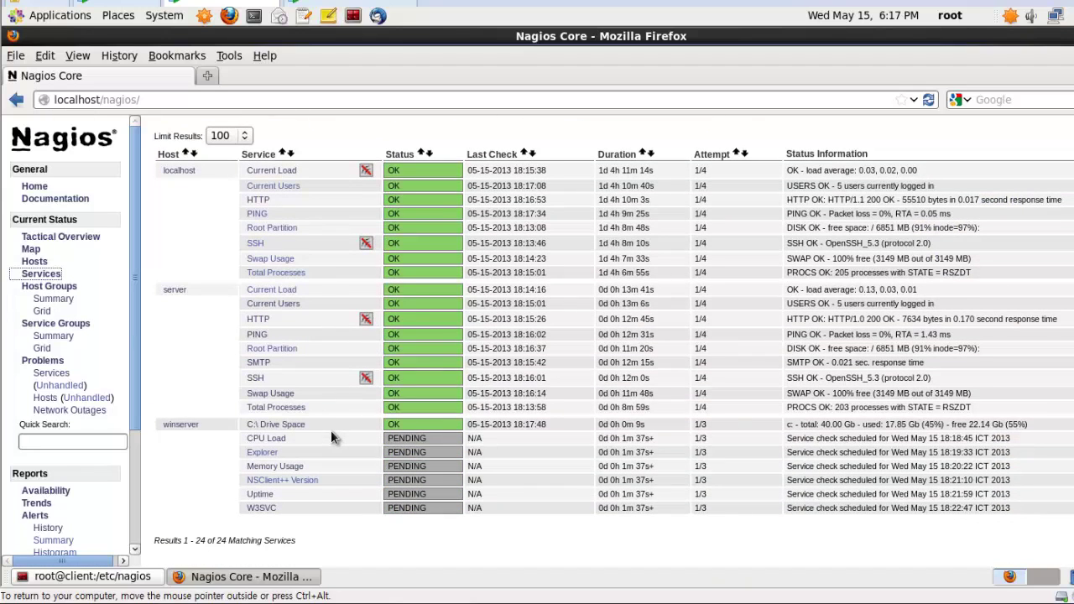
Open winserver's CPU Load service and re-schedule its next check twice with Force Check enabled
{"action": "left_click", "coordinate": [267, 438]}
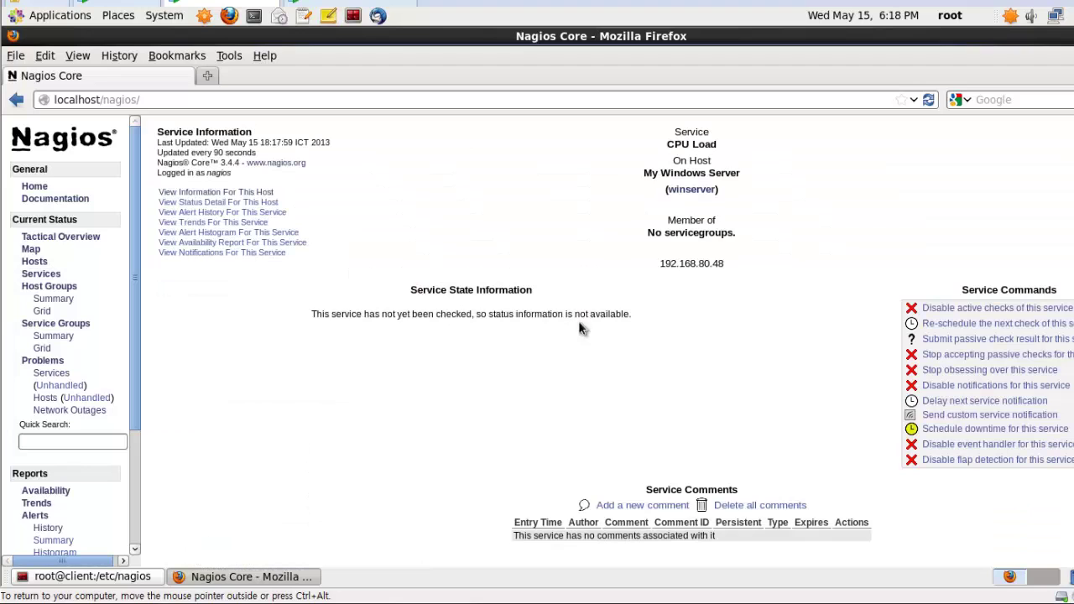
{"action": "left_click", "coordinate": [945, 324]}
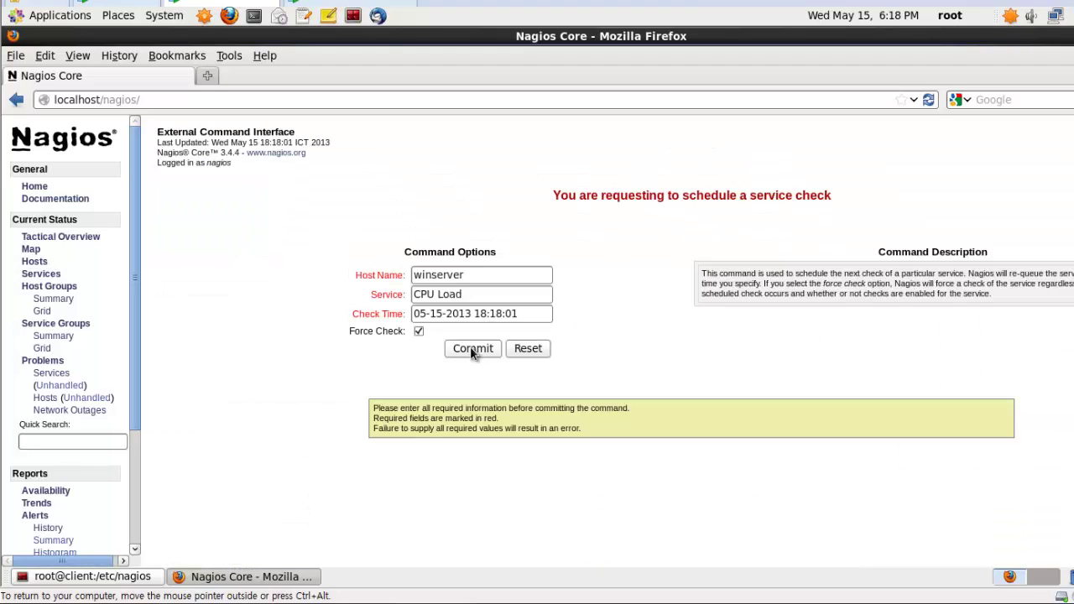
{"action": "left_click", "coordinate": [471, 349]}
{"action": "left_click", "coordinate": [383, 259]}
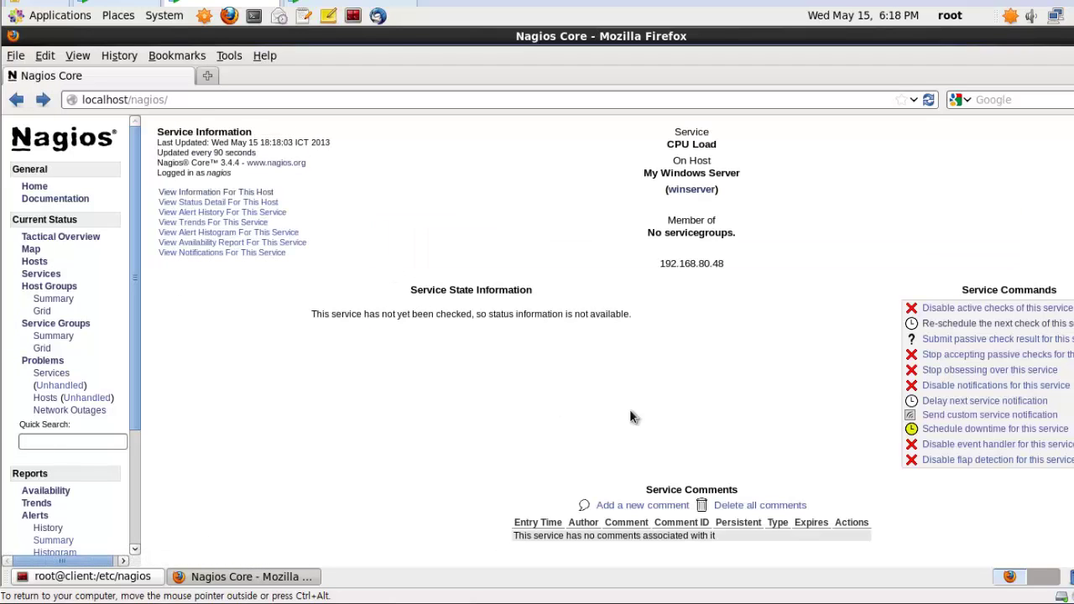
{"action": "left_click", "coordinate": [948, 324]}
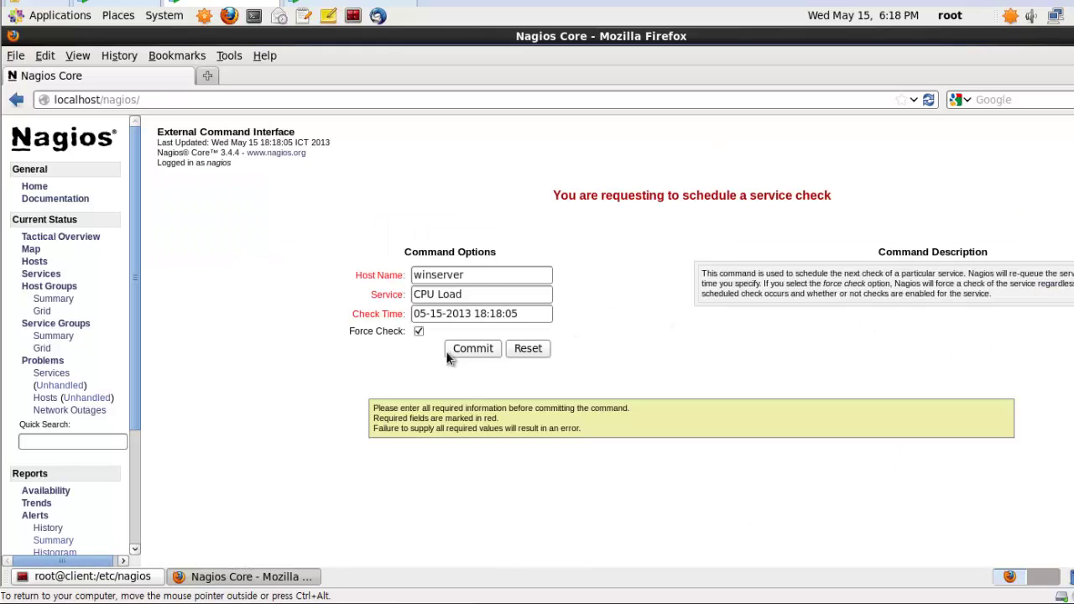
{"action": "left_click", "coordinate": [470, 344]}
{"action": "left_click", "coordinate": [383, 258]}
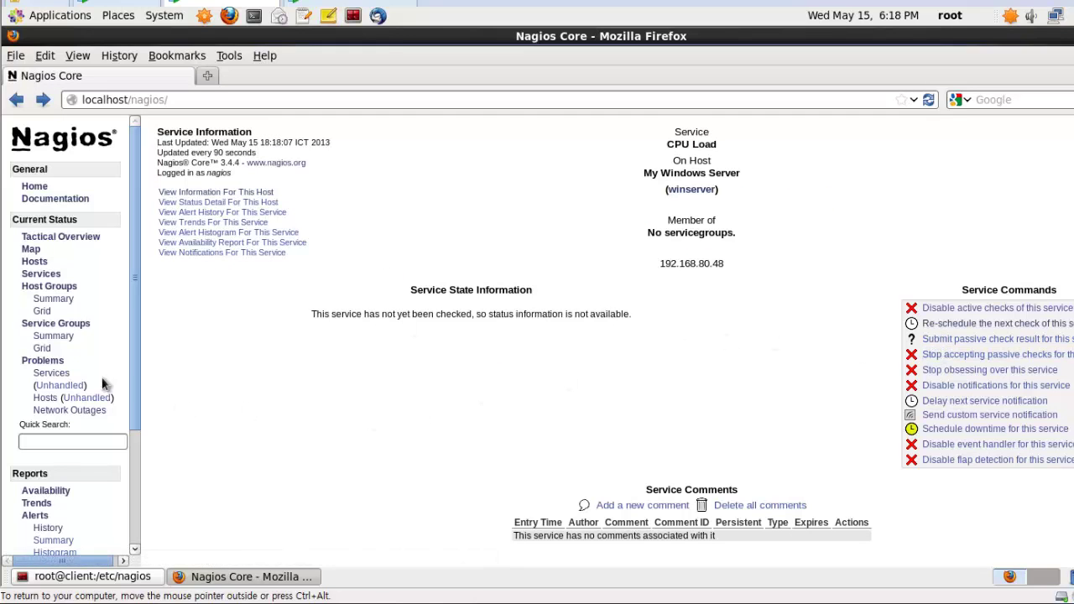
Review winserver's entries in the services list, open its NSClient++ Version service and re-schedule the next check twice
{"action": "left_click", "coordinate": [37, 277]}
{"action": "scroll", "coordinate": [289, 411], "scroll_direction": "down", "scroll_amount": 3}
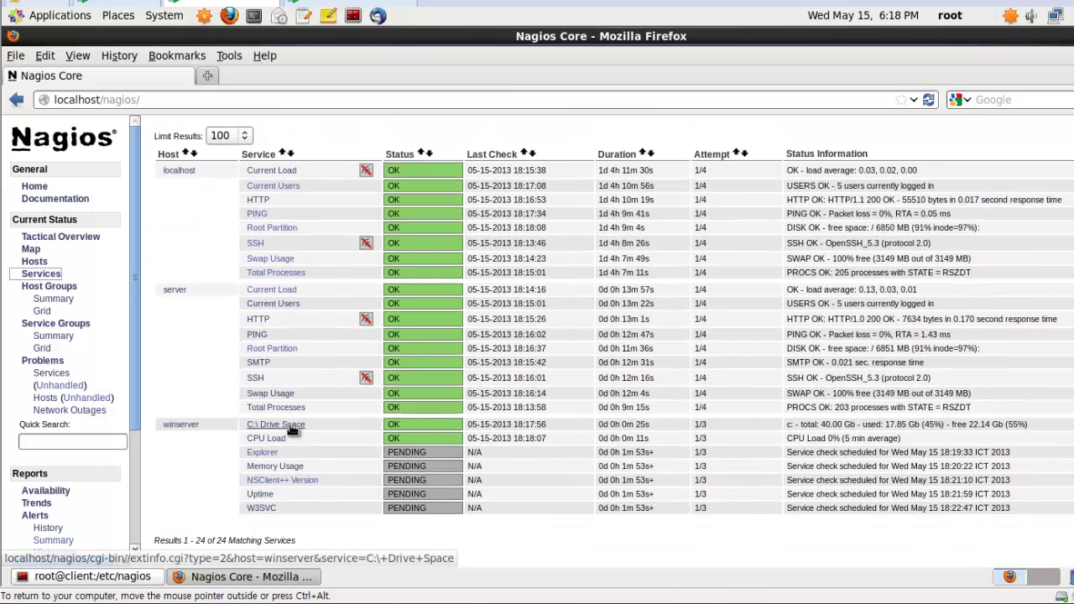
{"action": "scroll", "coordinate": [294, 433], "scroll_direction": "up", "scroll_amount": 1}
{"action": "scroll", "coordinate": [308, 489], "scroll_direction": "down", "scroll_amount": 1}
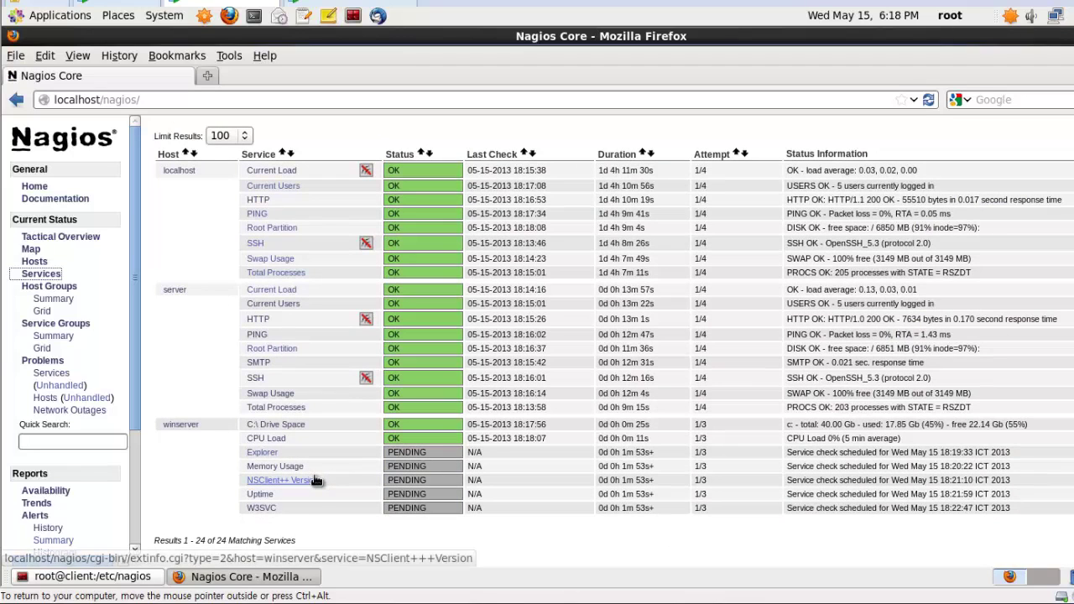
{"action": "left_click", "coordinate": [276, 482]}
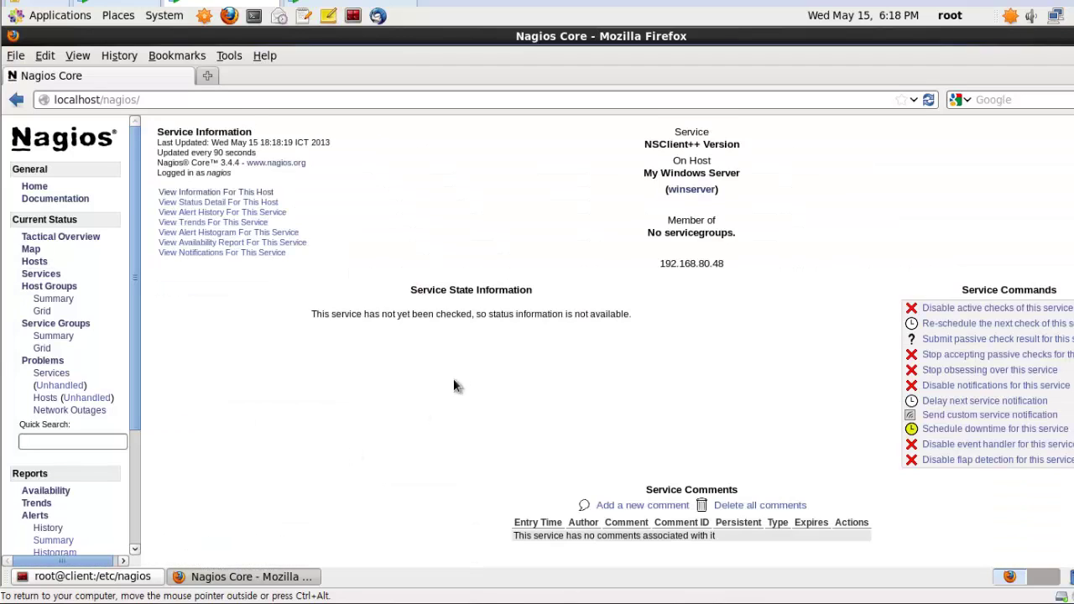
{"action": "left_click", "coordinate": [931, 326]}
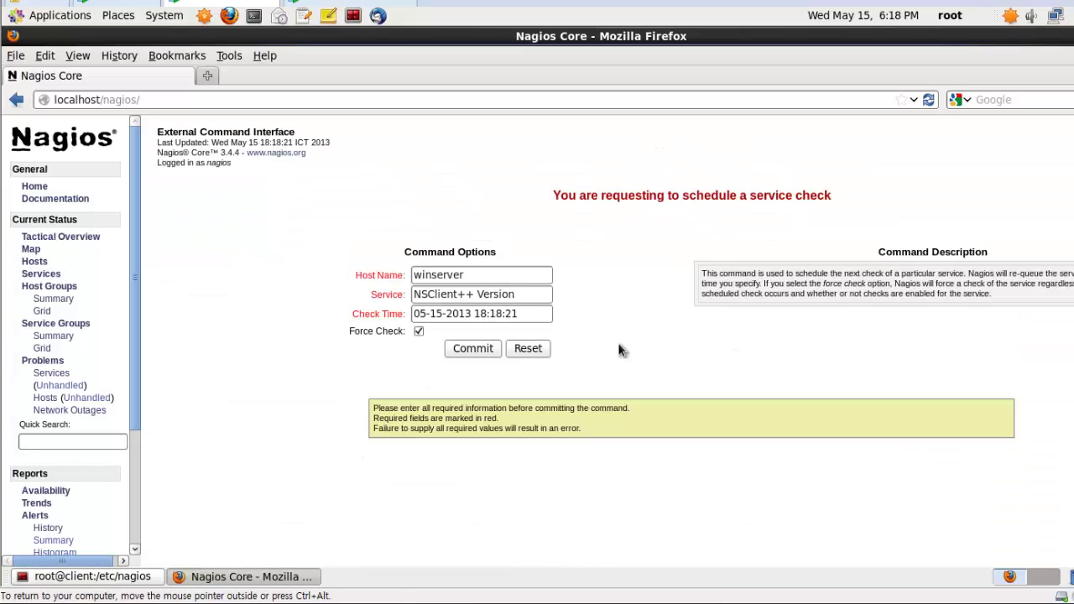
{"action": "left_click", "coordinate": [473, 348]}
{"action": "left_click", "coordinate": [383, 259]}
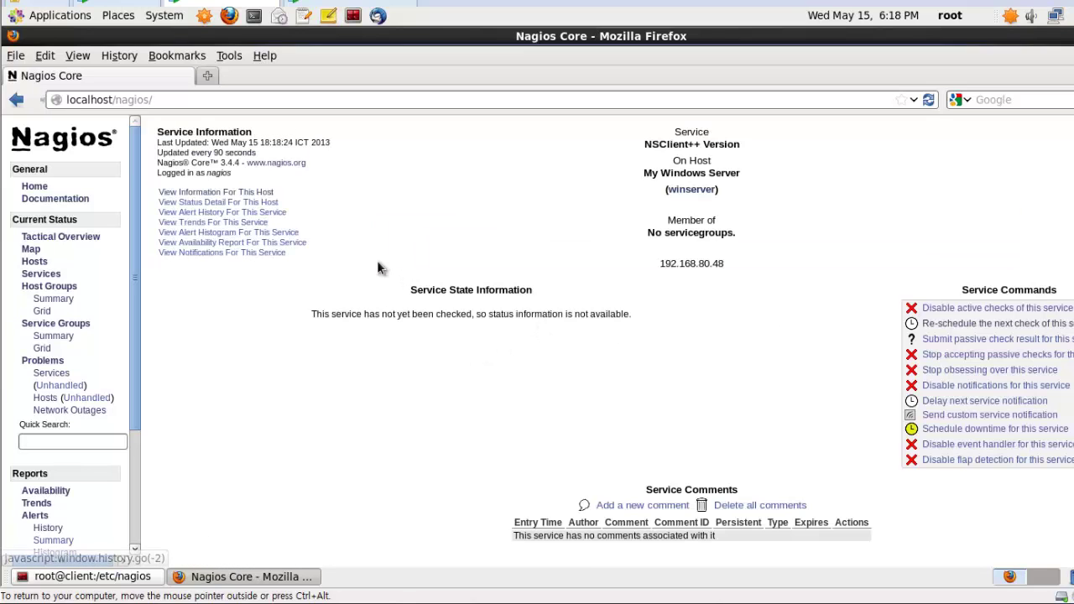
{"action": "left_click", "coordinate": [941, 329]}
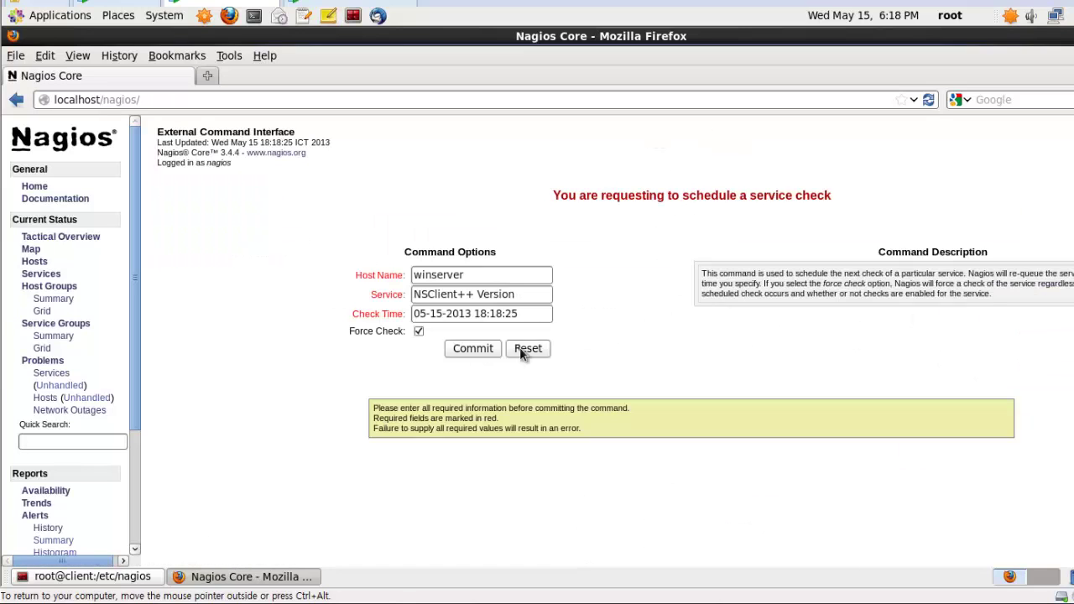
{"action": "left_click", "coordinate": [476, 350]}
{"action": "left_click", "coordinate": [383, 259]}
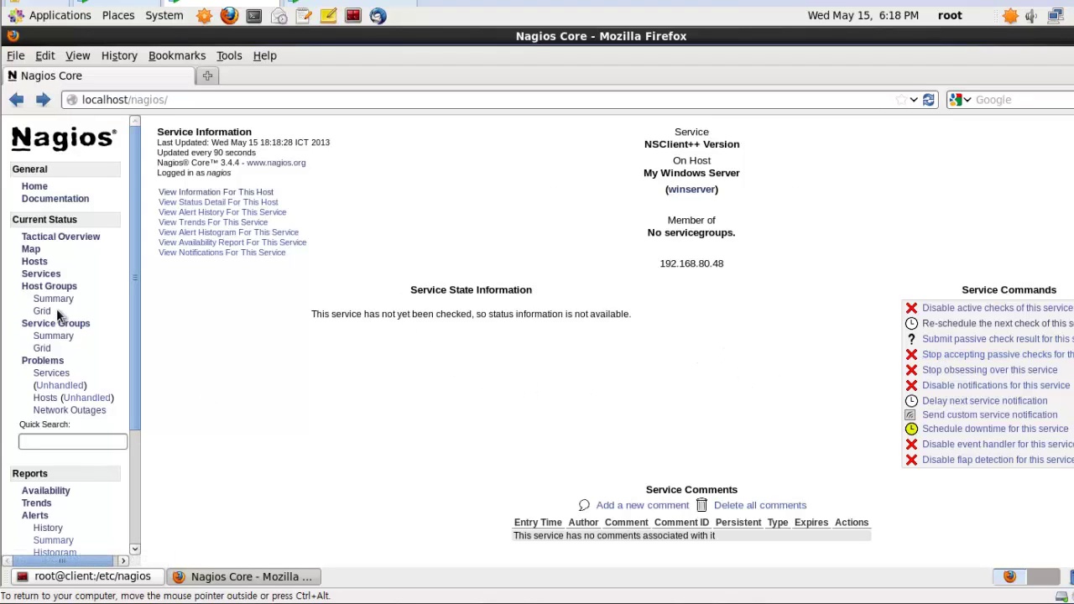
Examine winserver's service statuses in the services list, its host information, and its per-host status detail
{"action": "left_click", "coordinate": [36, 279]}
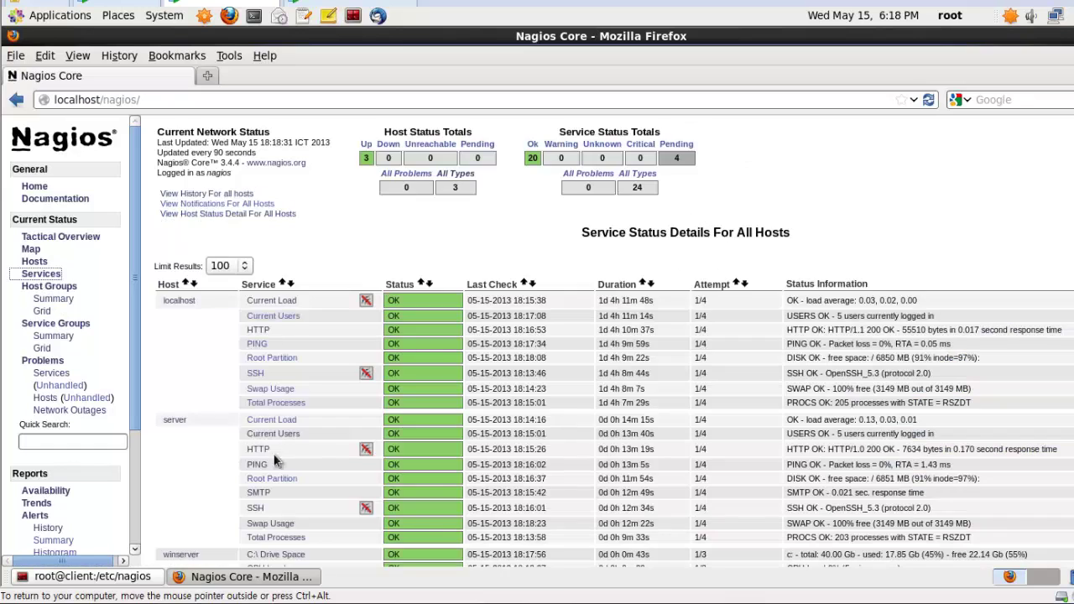
{"action": "scroll", "coordinate": [277, 470], "scroll_direction": "down", "scroll_amount": 3}
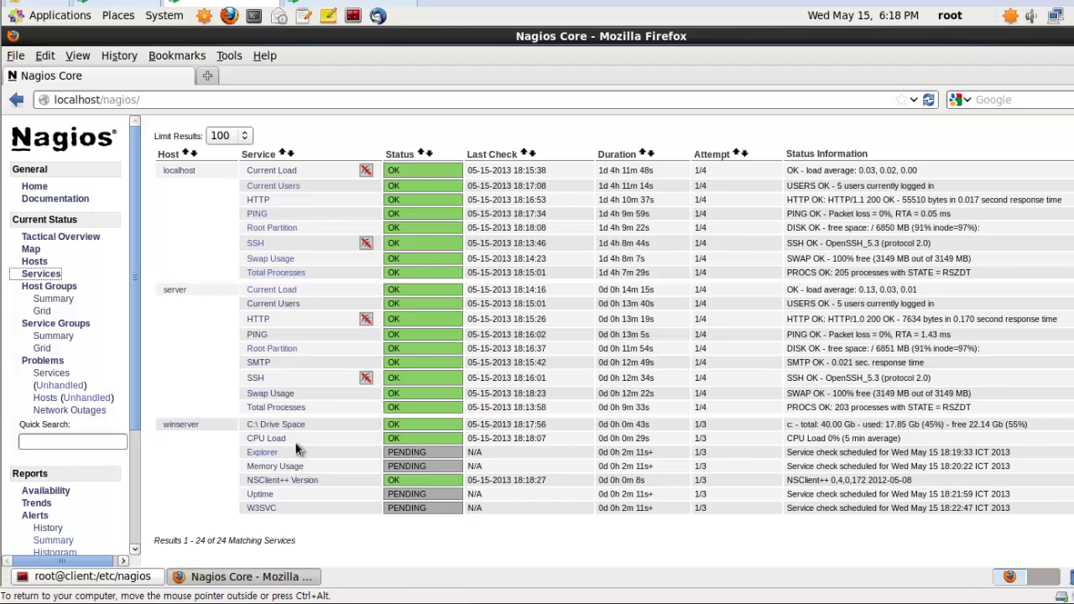
{"action": "left_click", "coordinate": [179, 424]}
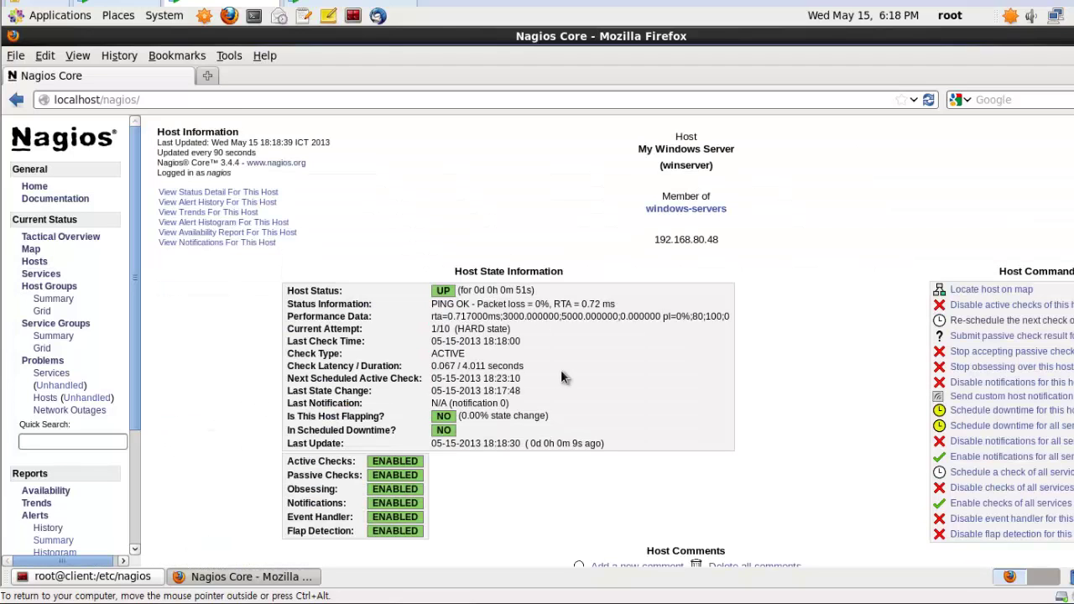
{"action": "scroll", "coordinate": [646, 382], "scroll_direction": "down", "scroll_amount": 2}
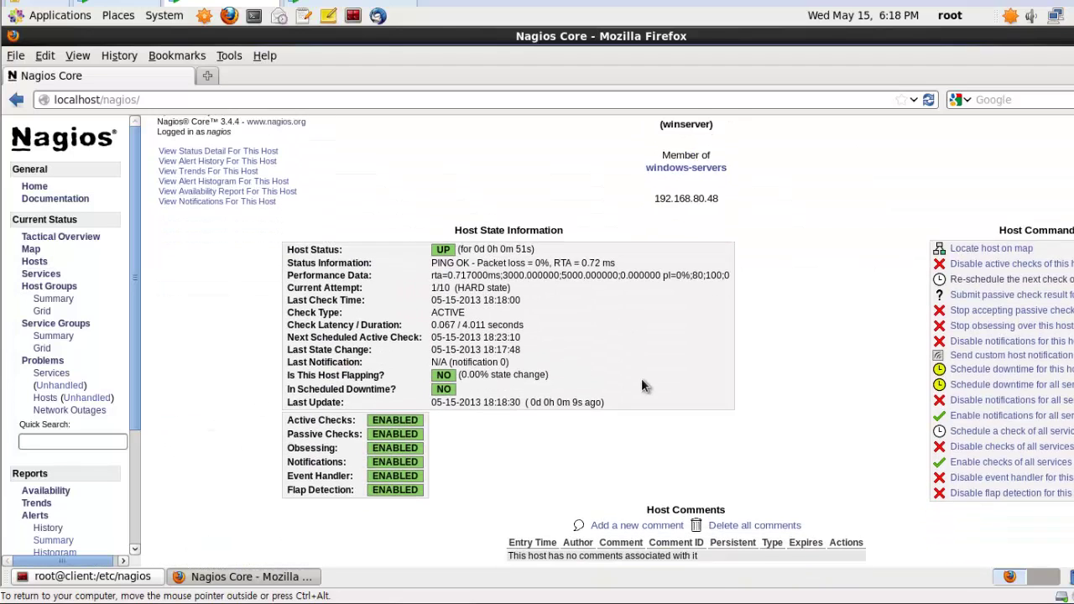
{"action": "scroll", "coordinate": [641, 378], "scroll_direction": "up", "scroll_amount": 2}
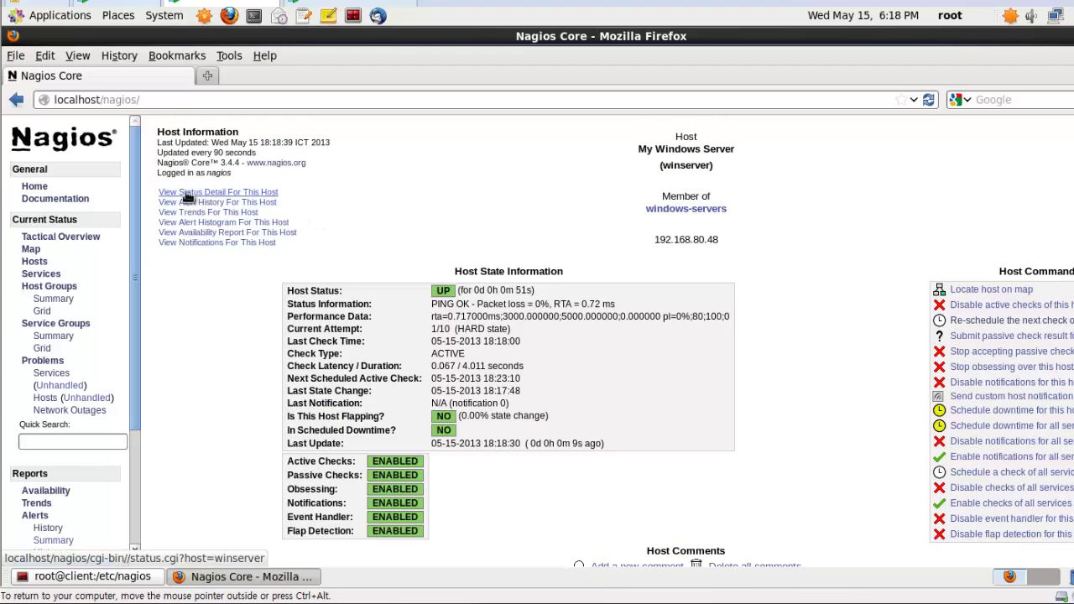
{"action": "left_click", "coordinate": [215, 195]}
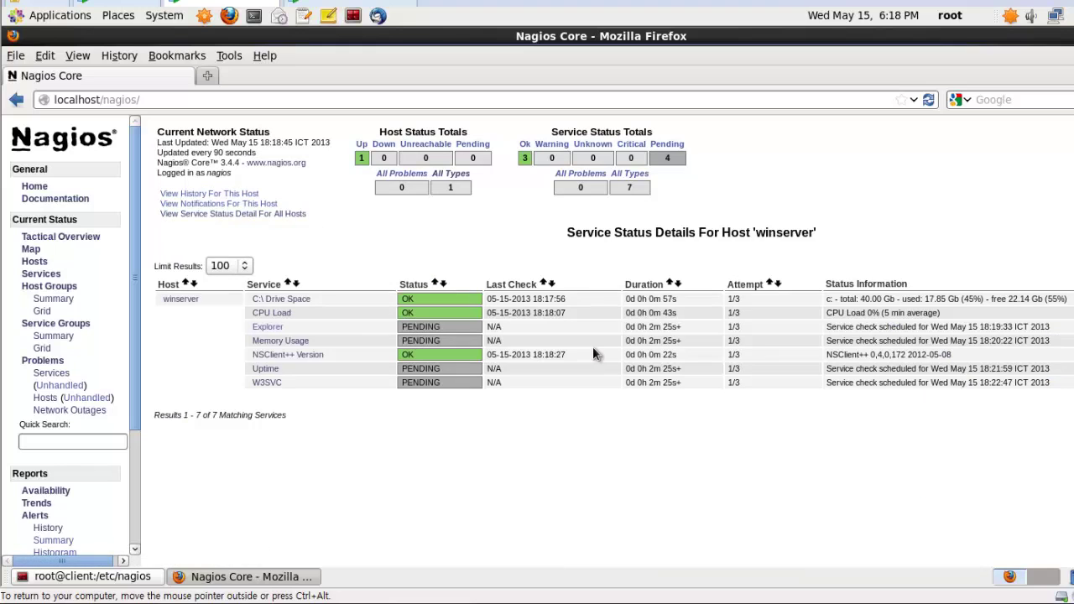
{"action": "left_click", "coordinate": [180, 298]}
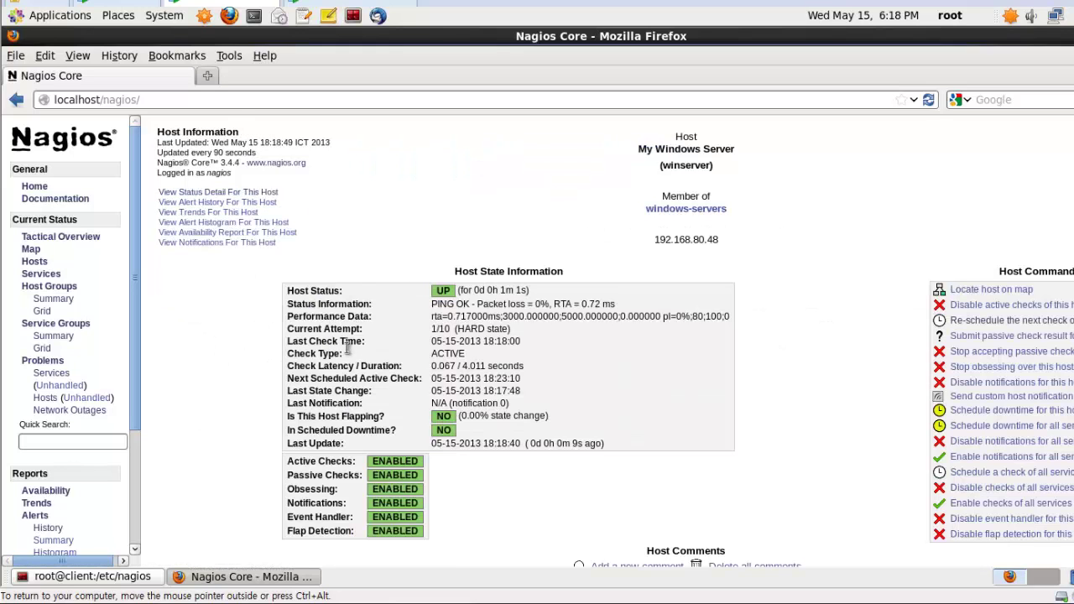
{"action": "scroll", "coordinate": [347, 349], "scroll_direction": "down", "scroll_amount": 1}
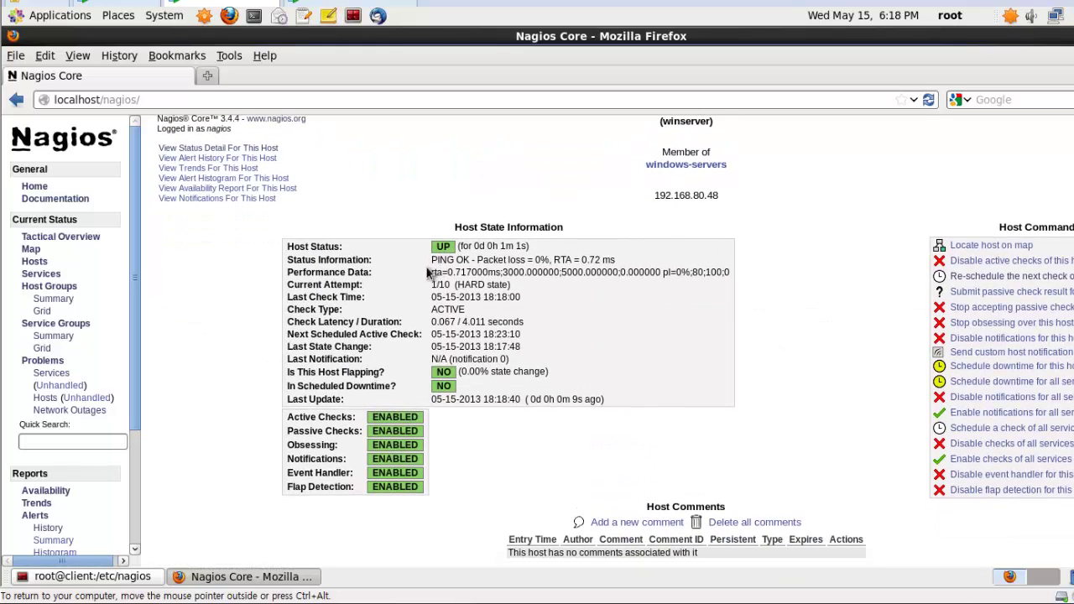
{"action": "left_click_drag", "start_coordinate": [427, 269], "coordinate": [563, 370]}
{"action": "left_click", "coordinate": [518, 449]}
{"action": "left_click_drag", "start_coordinate": [374, 418], "coordinate": [510, 458]}
{"action": "left_click", "coordinate": [511, 457]}
Open winserver's Explorer service from the services list and submit a re-schedule of its next check
{"action": "left_click", "coordinate": [40, 274]}
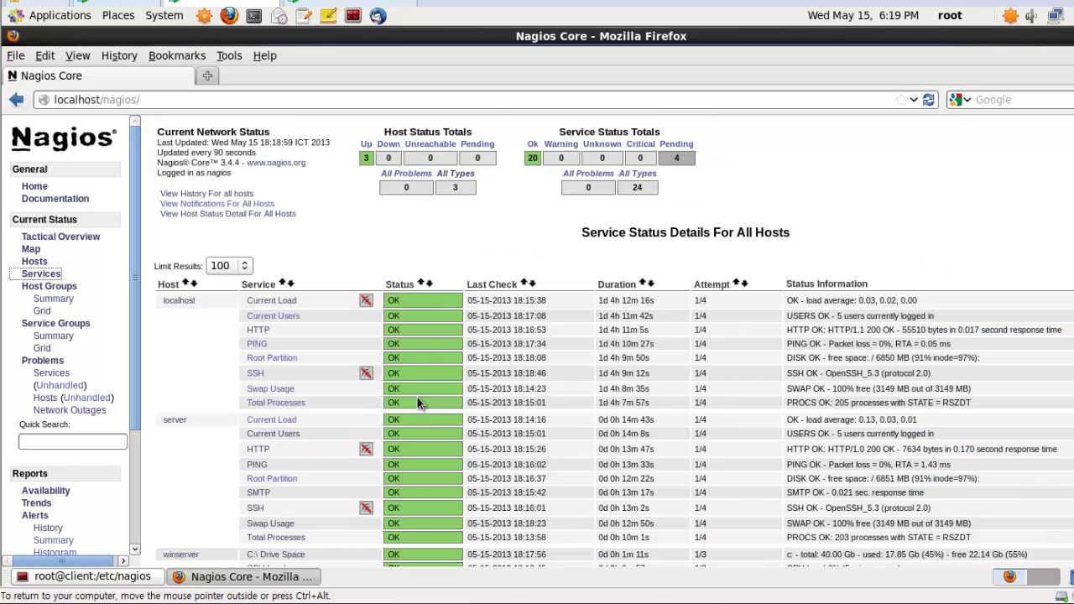
{"action": "scroll", "coordinate": [420, 404], "scroll_direction": "down", "scroll_amount": 3}
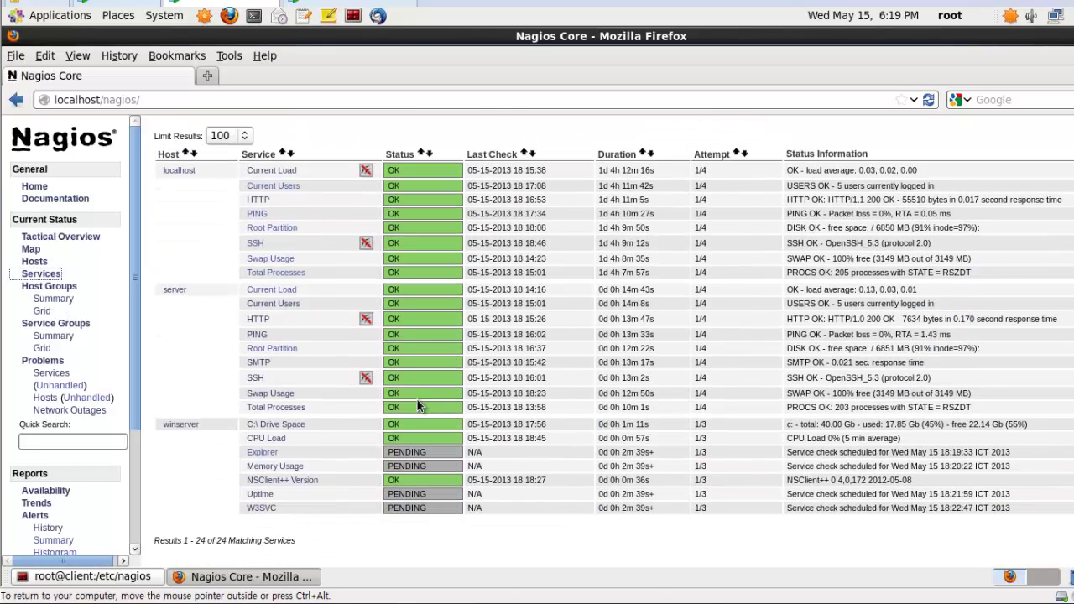
{"action": "left_click", "coordinate": [262, 452]}
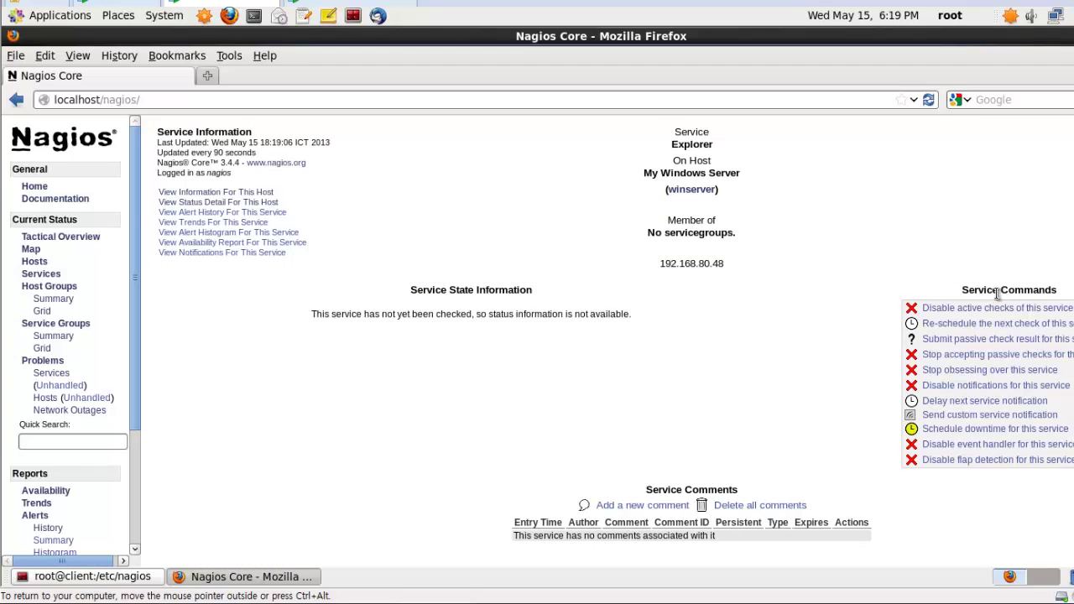
{"action": "left_click", "coordinate": [946, 324]}
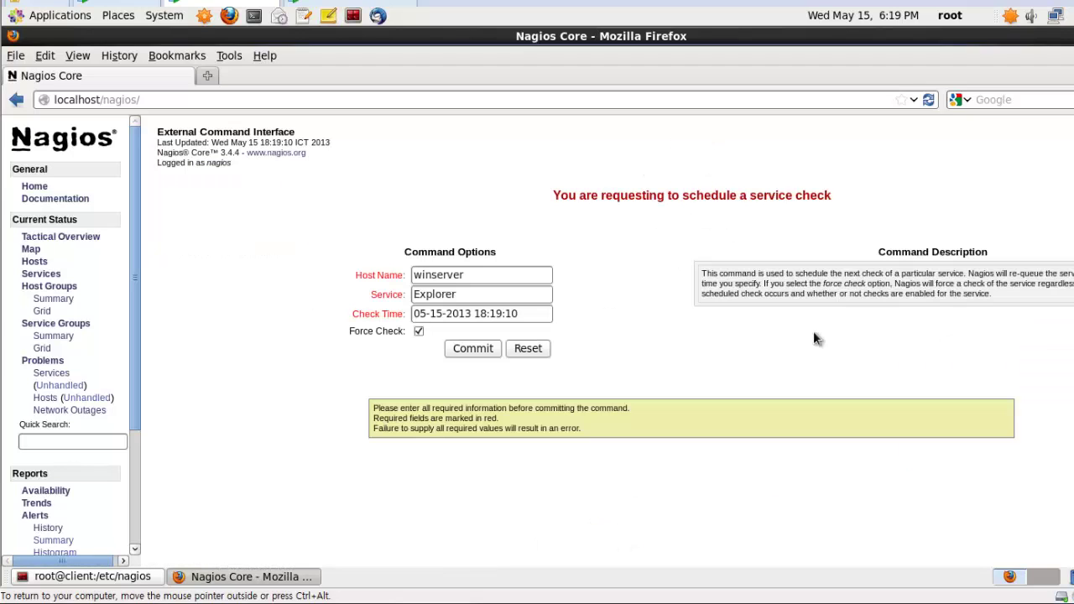
{"action": "left_click", "coordinate": [473, 349]}
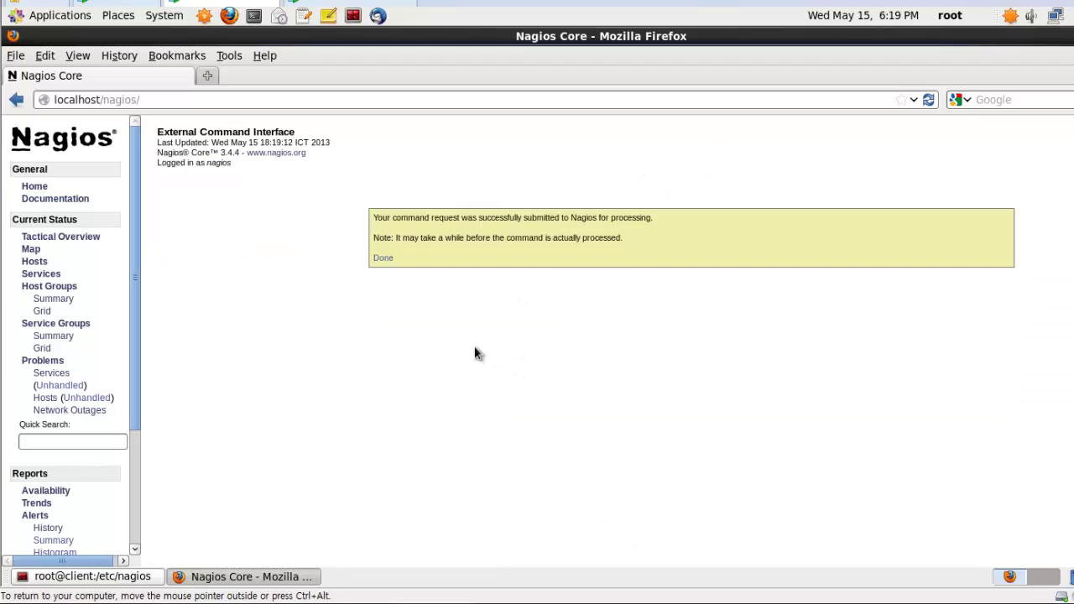
{"action": "left_click", "coordinate": [379, 260]}
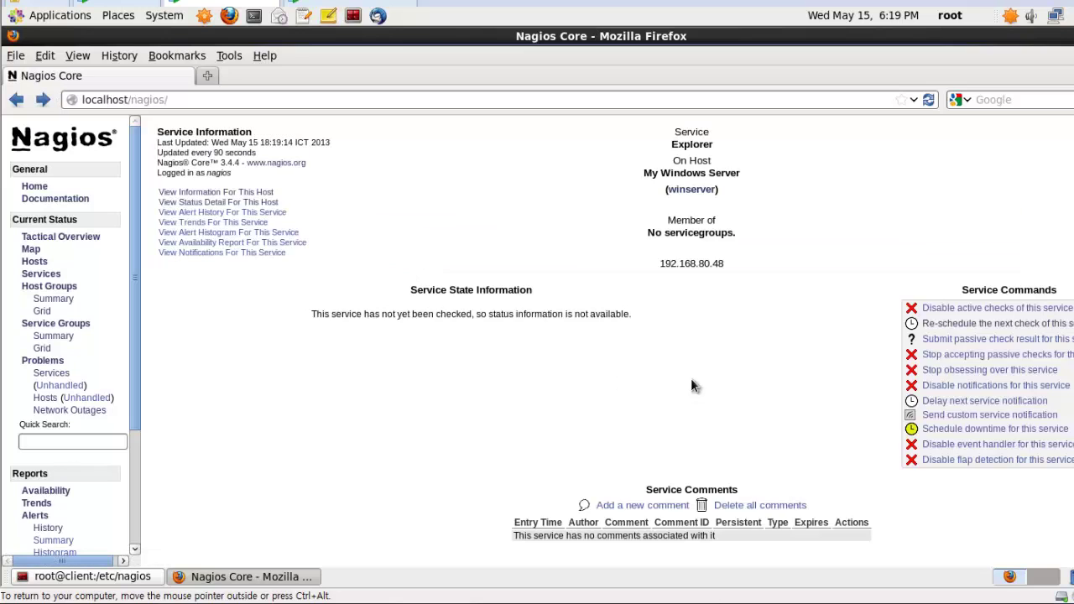
Re-schedule the Explorer service's next check a second time and return to its service information
{"action": "left_click", "coordinate": [956, 339]}
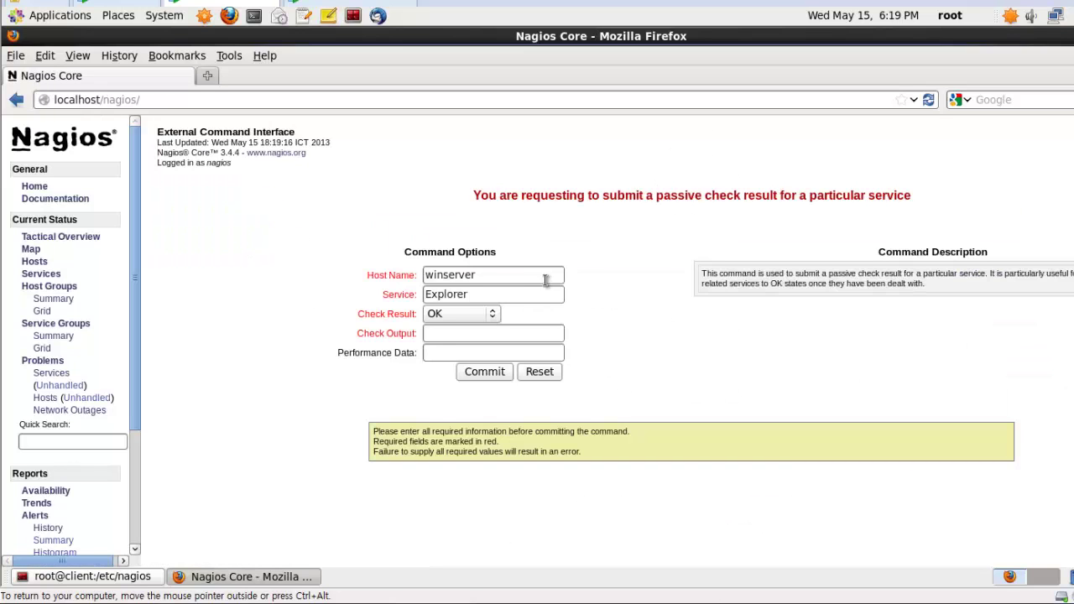
{"action": "left_click", "coordinate": [16, 99]}
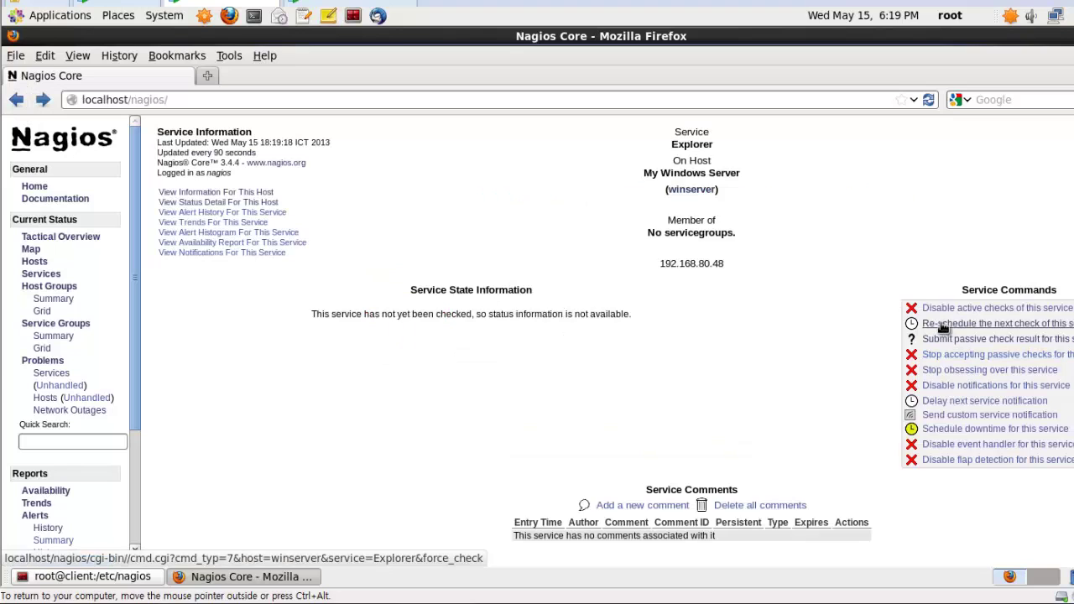
{"action": "left_click", "coordinate": [943, 325]}
{"action": "left_click", "coordinate": [479, 348]}
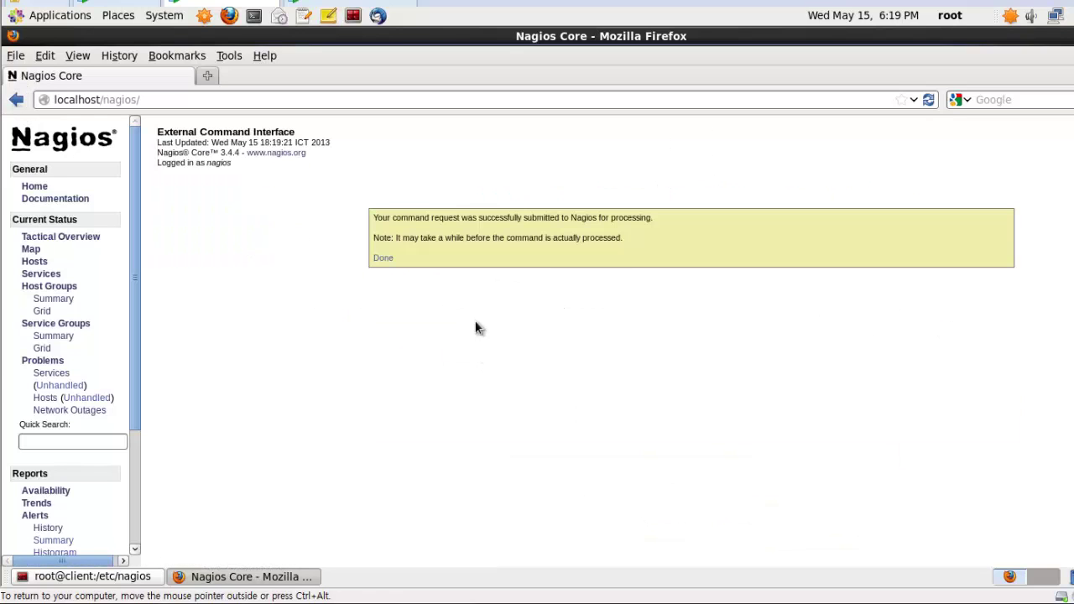
{"action": "left_click", "coordinate": [380, 258]}
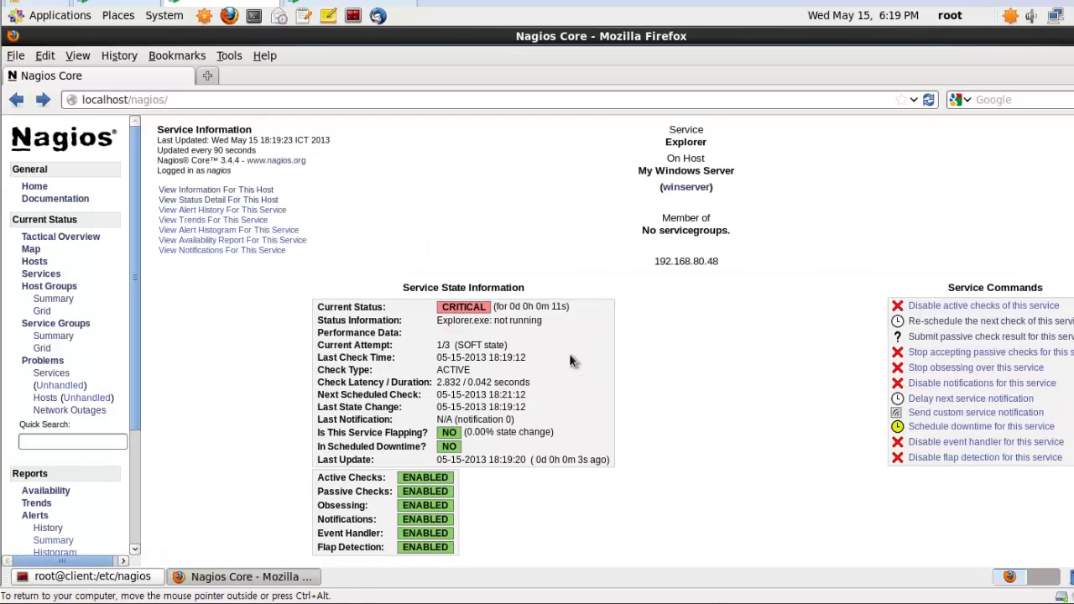
Examine the Explorer service's state and status information, and return to the list of all services
{"action": "scroll", "coordinate": [569, 353], "scroll_direction": "down", "scroll_amount": 2}
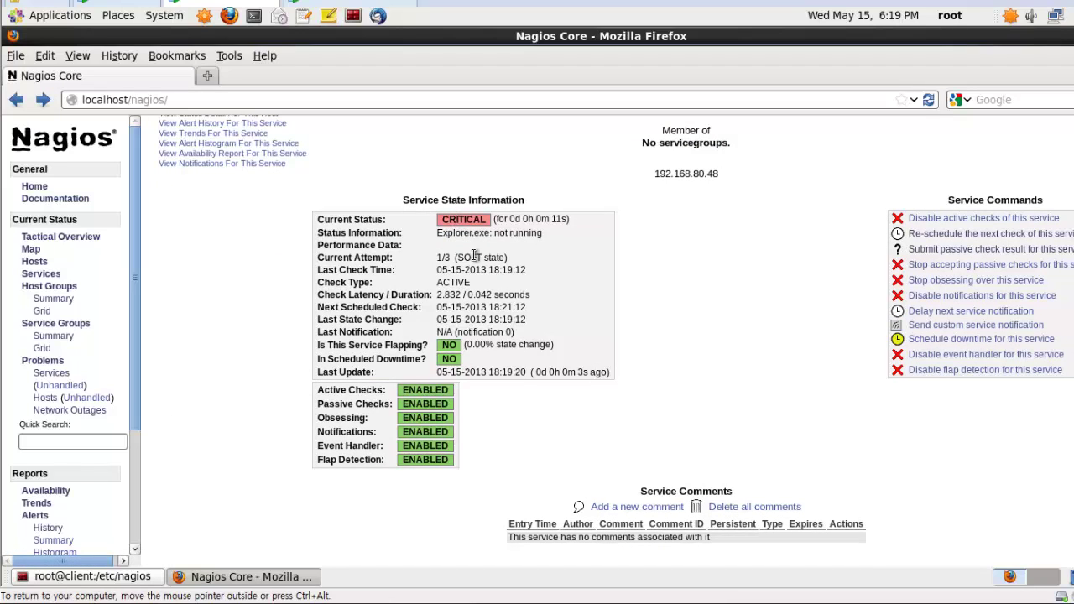
{"action": "left_click_drag", "start_coordinate": [438, 234], "coordinate": [529, 239]}
{"action": "left_click", "coordinate": [512, 239]}
{"action": "left_click", "coordinate": [42, 275]}
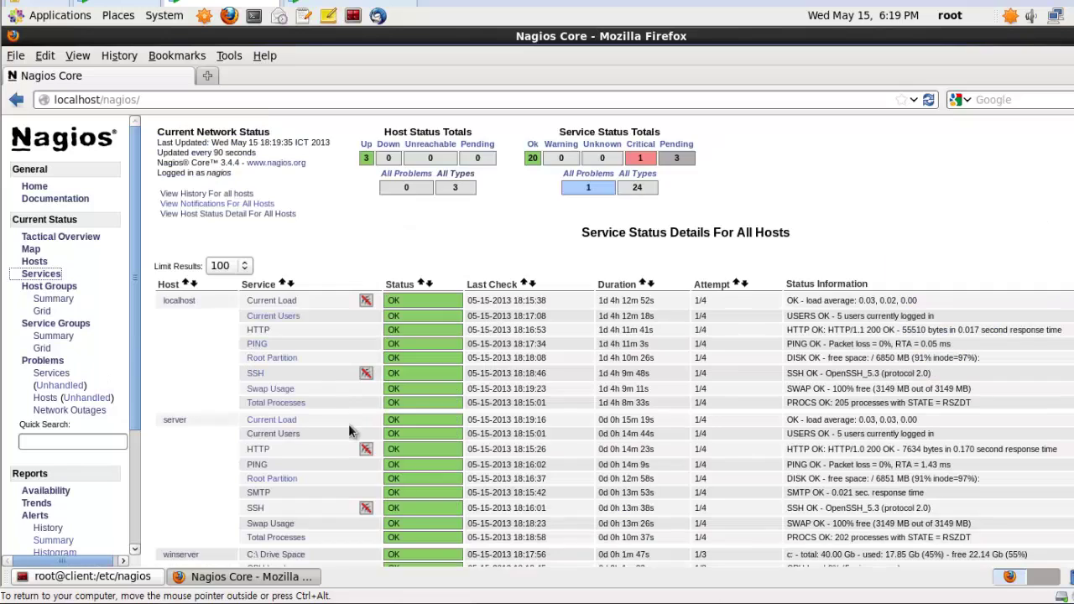
Open winserver's Explorer service from the services list and examine its current status and status information
{"action": "scroll", "coordinate": [352, 432], "scroll_direction": "down", "scroll_amount": 3}
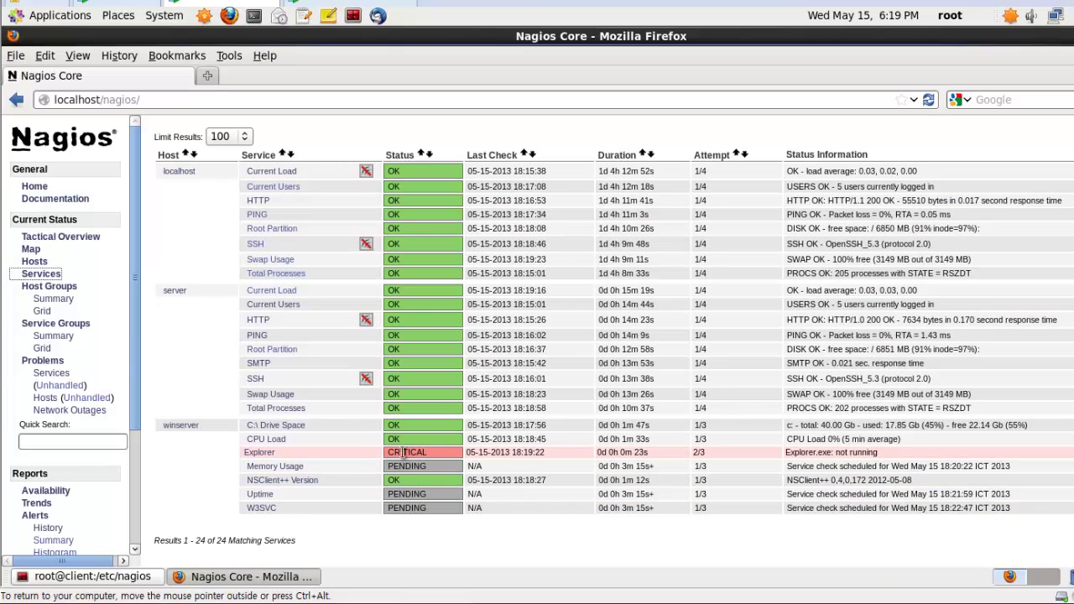
{"action": "left_click", "coordinate": [252, 454]}
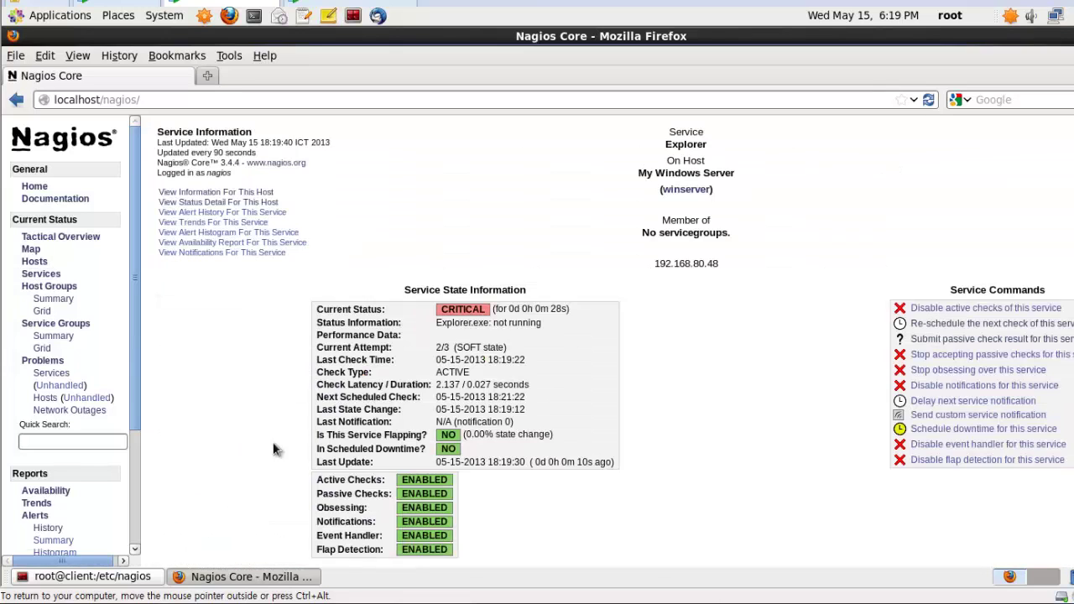
{"action": "scroll", "coordinate": [424, 383], "scroll_direction": "down", "scroll_amount": 2}
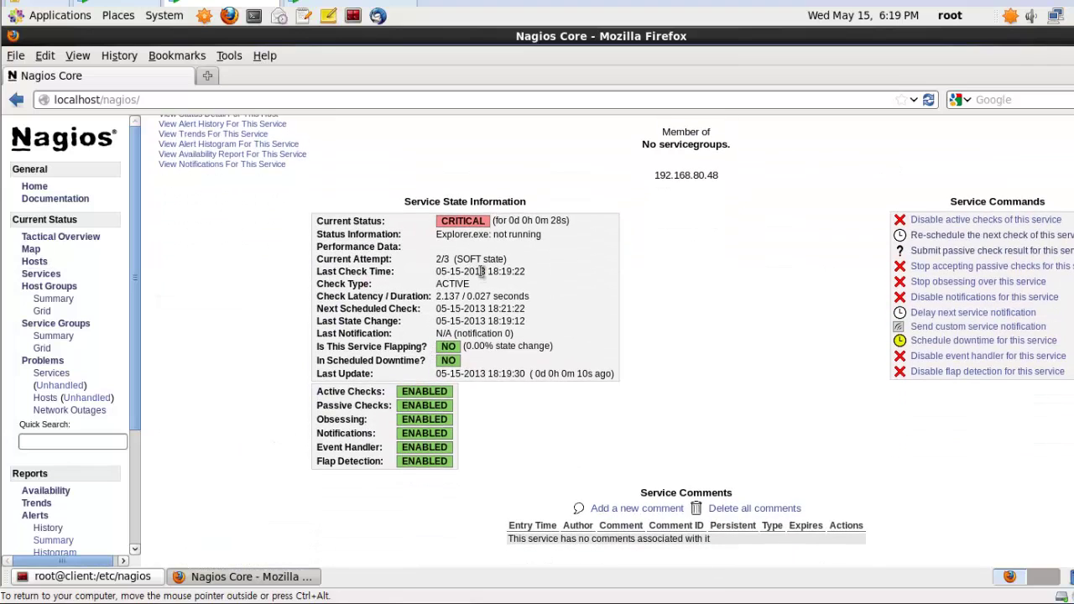
{"action": "double_click", "coordinate": [437, 225]}
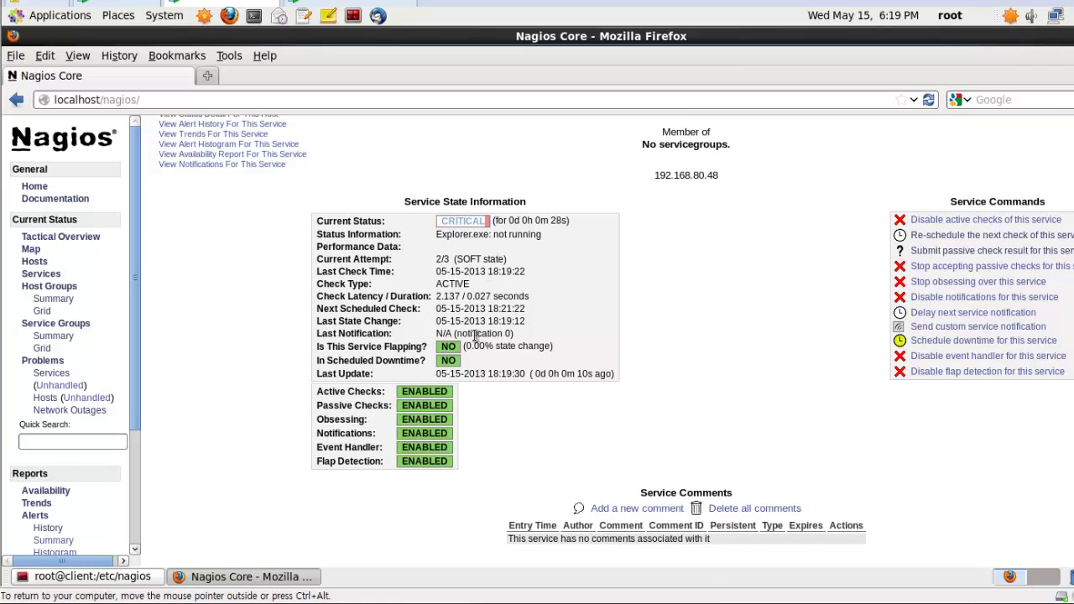
{"action": "left_click_drag", "start_coordinate": [438, 235], "coordinate": [527, 237]}
{"action": "left_click", "coordinate": [526, 243]}
{"action": "scroll", "coordinate": [394, 252], "scroll_direction": "up", "scroll_amount": 2}
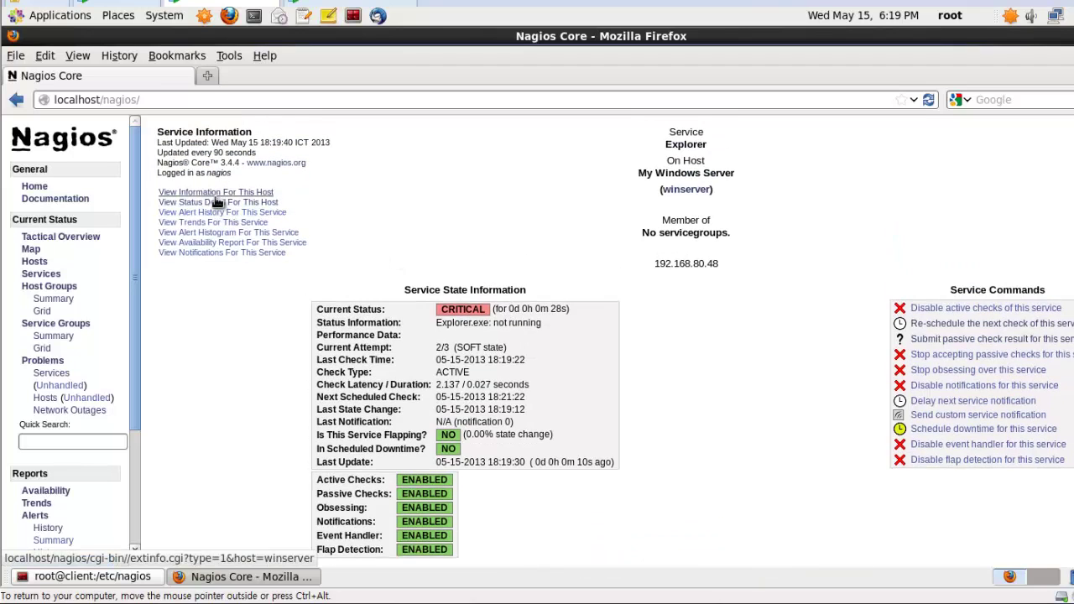
Review the alert history of winserver's Explorer service, including the entries from earlier in the day
{"action": "left_click", "coordinate": [222, 213]}
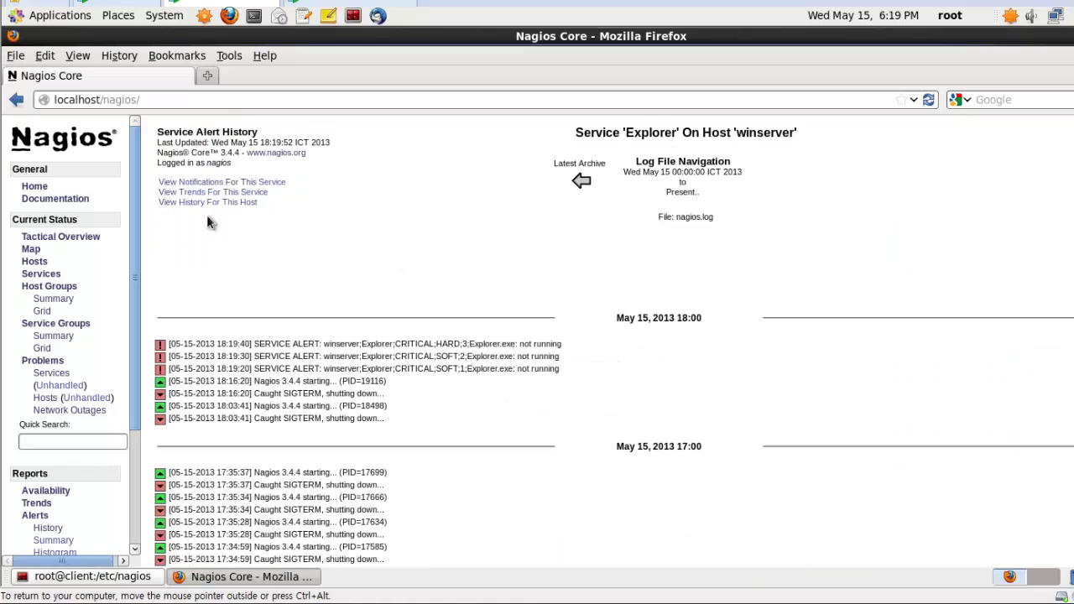
{"action": "scroll", "coordinate": [396, 420], "scroll_direction": "down", "scroll_amount": 2}
{"action": "scroll", "coordinate": [199, 232], "scroll_direction": "up", "scroll_amount": 2}
{"action": "left_click", "coordinate": [16, 99]}
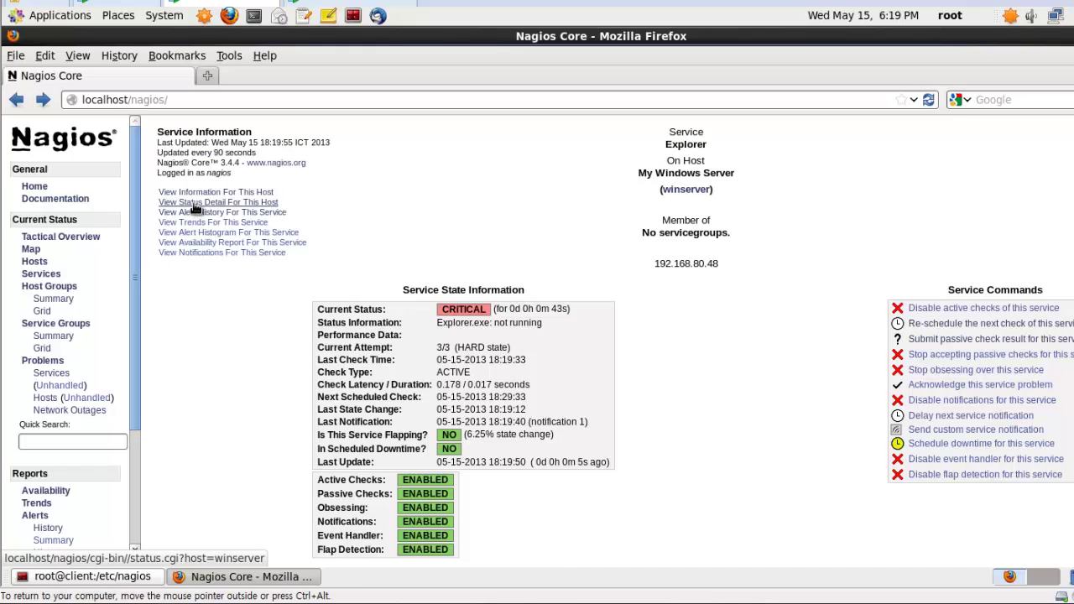
{"action": "left_click", "coordinate": [191, 215]}
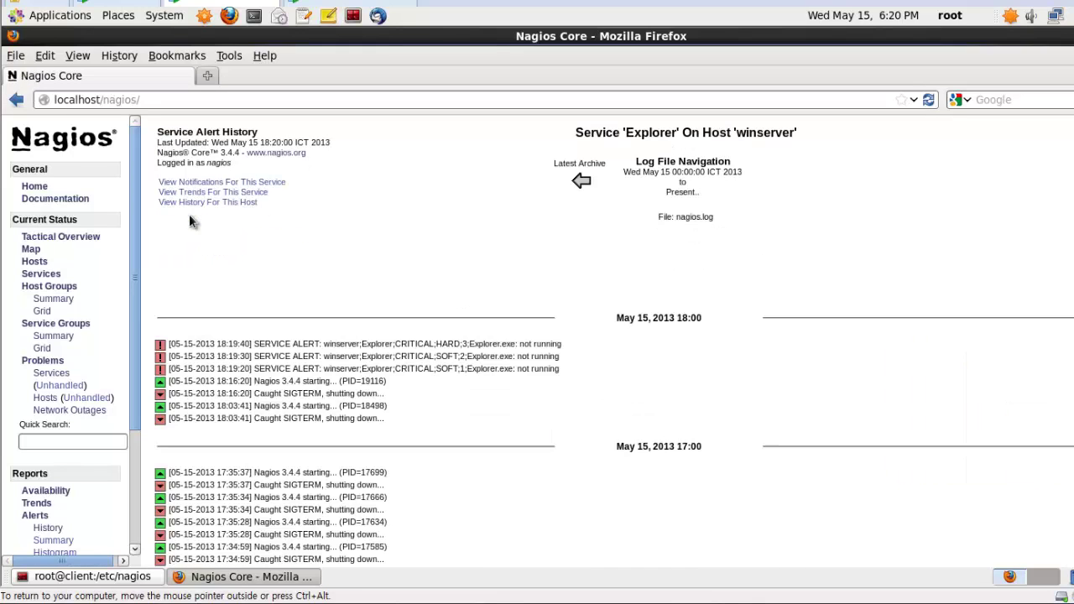
{"action": "scroll", "coordinate": [290, 327], "scroll_direction": "down", "scroll_amount": 4}
{"action": "scroll", "coordinate": [290, 319], "scroll_direction": "down", "scroll_amount": 6}
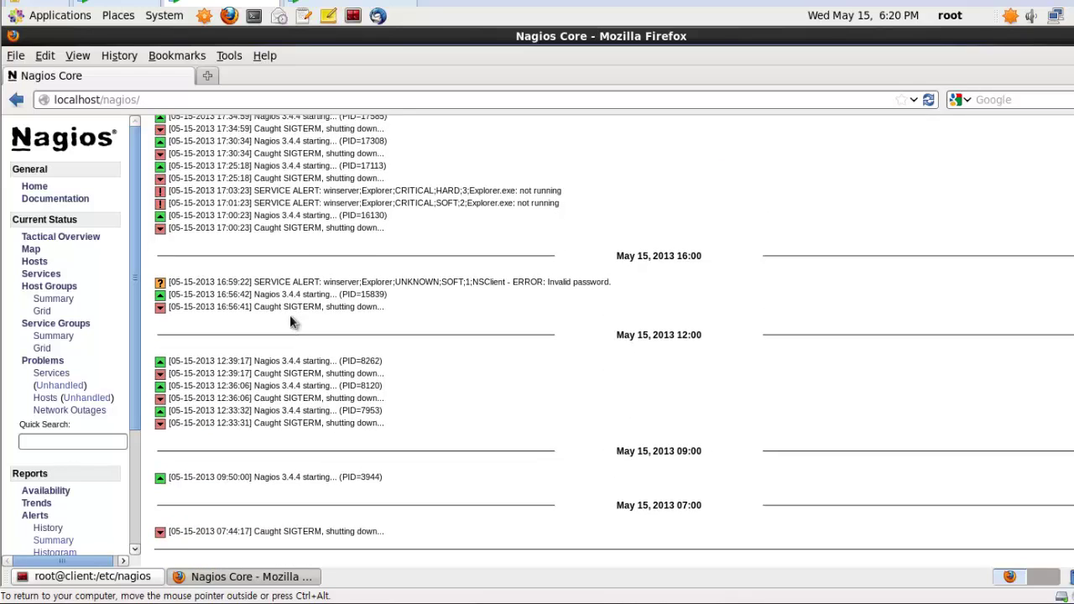
{"action": "scroll", "coordinate": [290, 321], "scroll_direction": "up", "scroll_amount": 5}
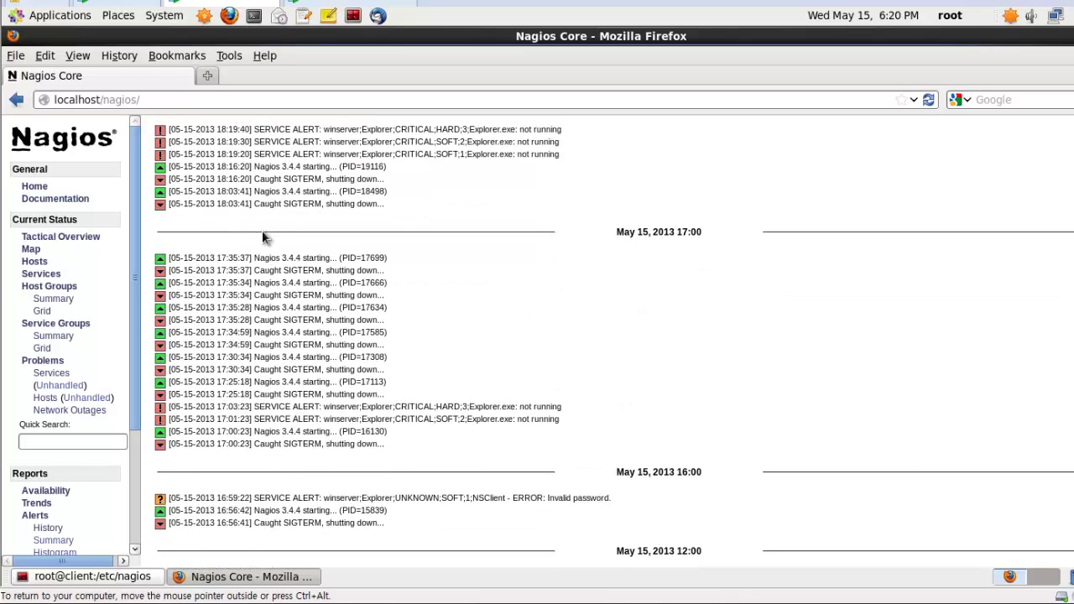
List the current service problems for all hosts and examine the host state information of winserver
{"action": "left_click", "coordinate": [51, 371]}
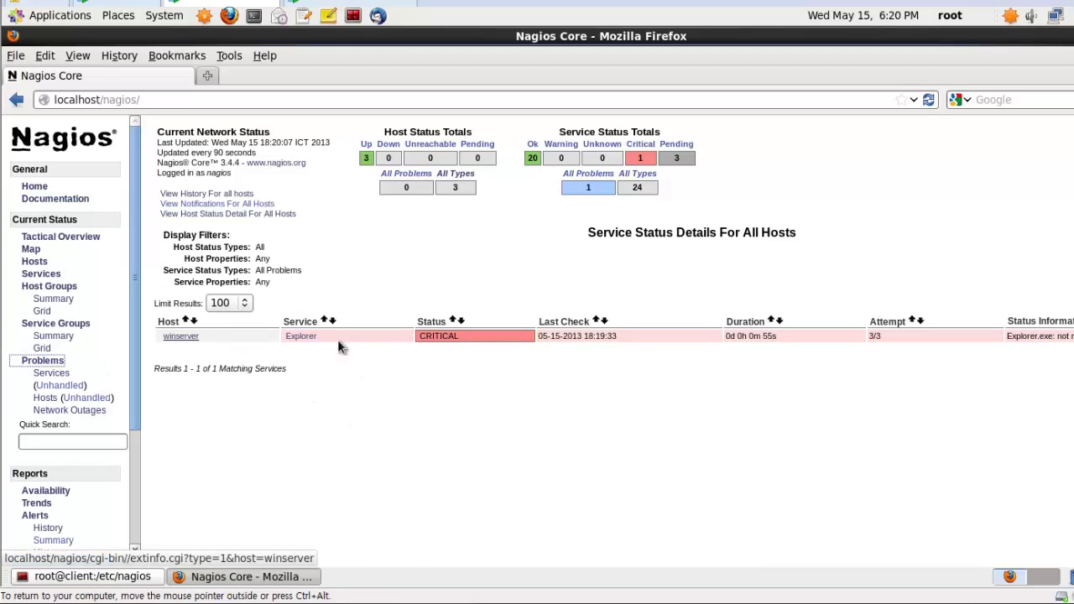
{"action": "left_click", "coordinate": [182, 337]}
{"action": "scroll", "coordinate": [517, 388], "scroll_direction": "down", "scroll_amount": 1}
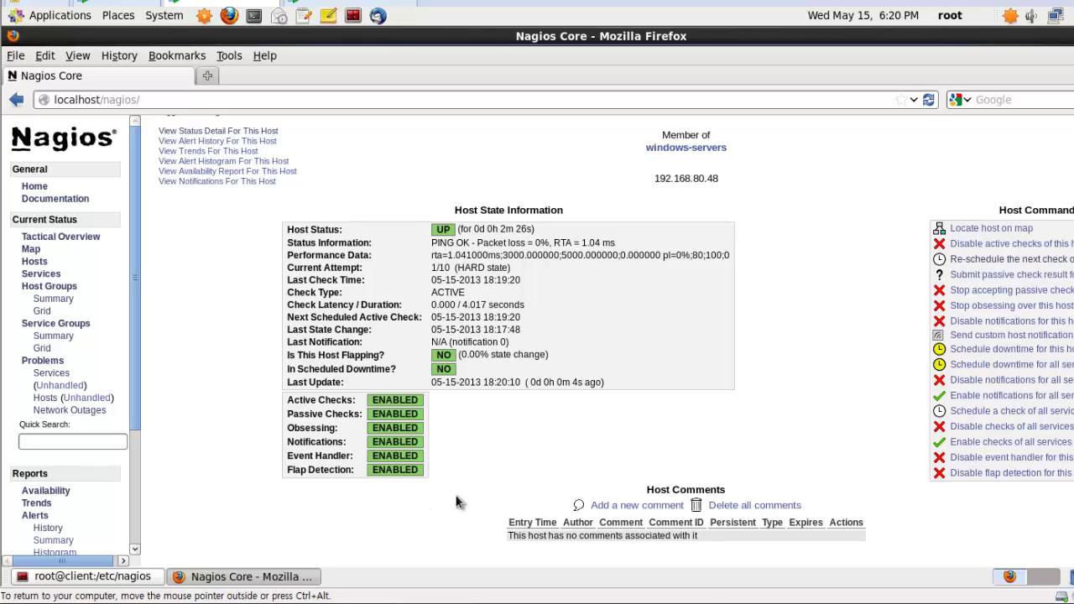
Switch to the PowerPoint slide show and advance to the "Chapter 6 Managed Device – Cisco Router" slide
{"action": "mouse_move", "coordinate": [627, 601]}
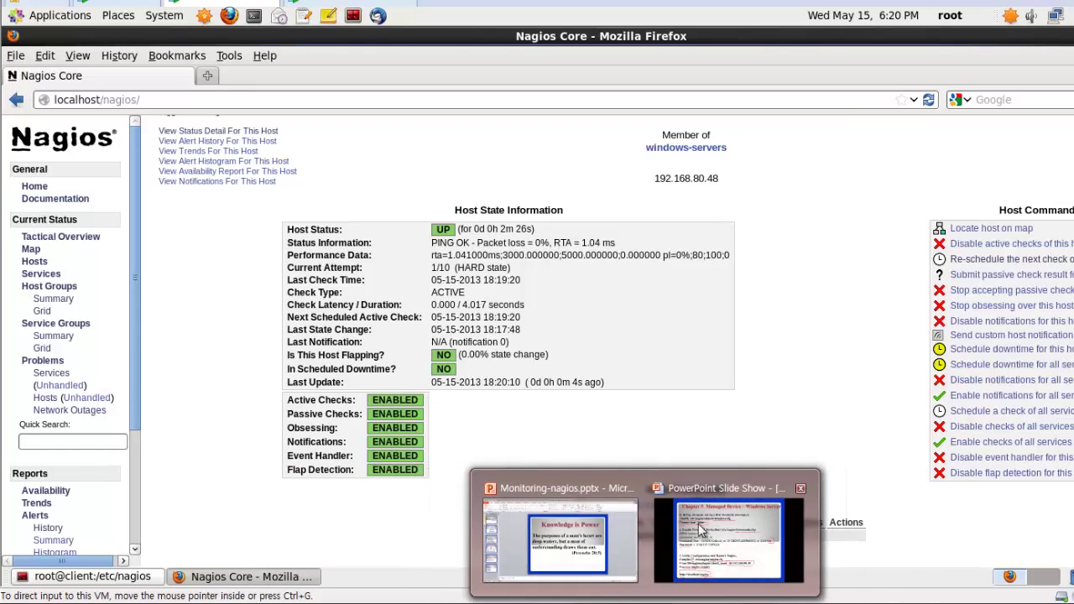
{"action": "left_click", "coordinate": [683, 513]}
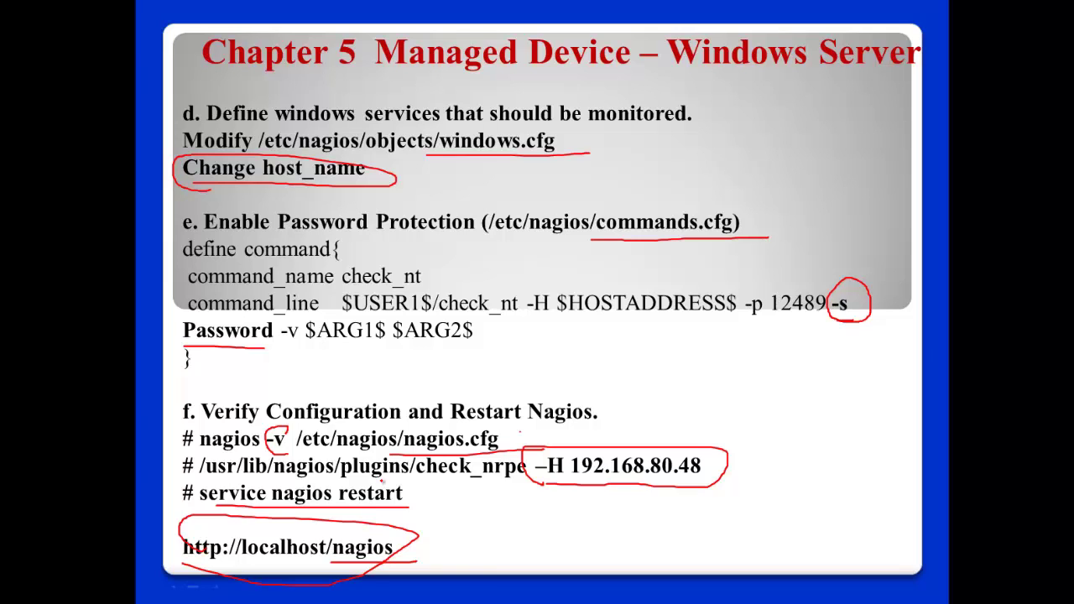
{"action": "key", "text": "Right"}
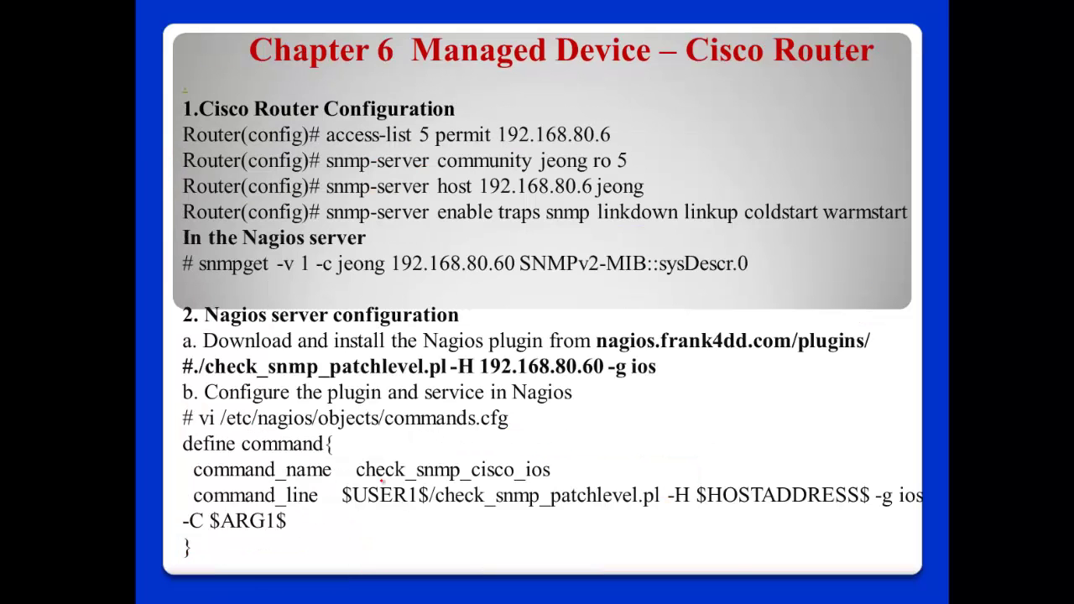